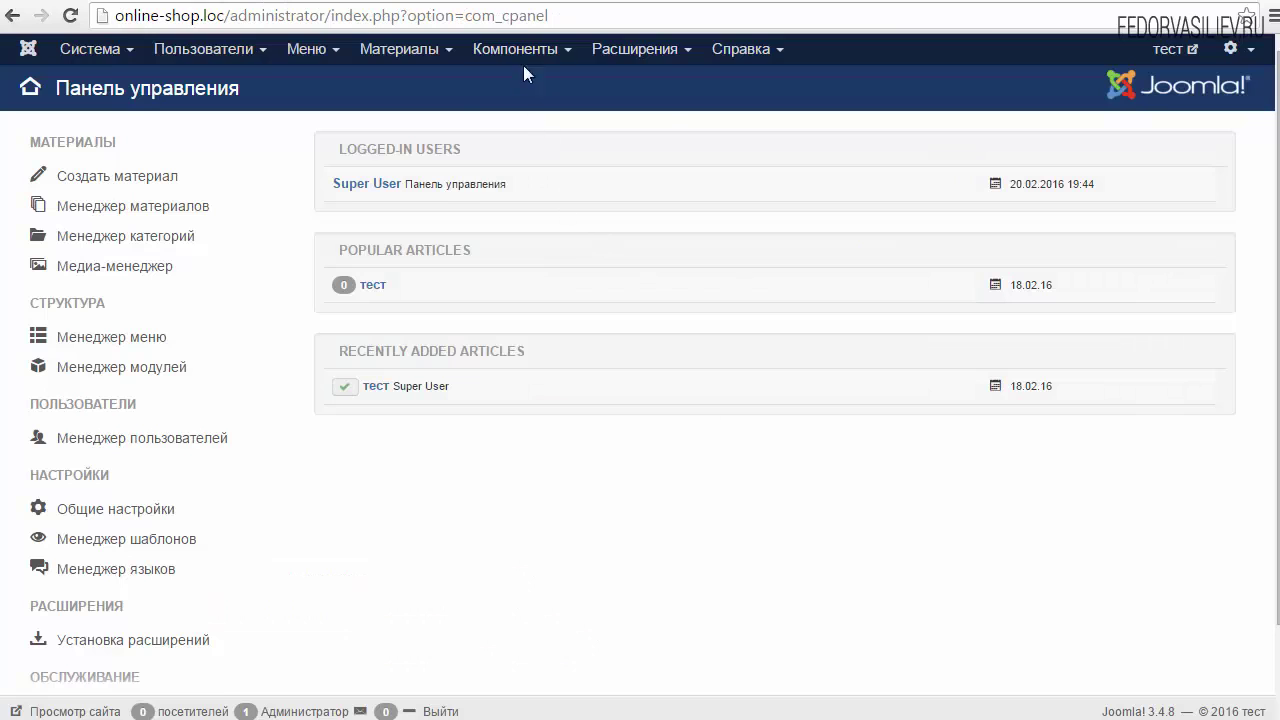
- Open the Bootstrap settings in the JoomlaKassa component configuration
click(523, 65)
click(531, 90)
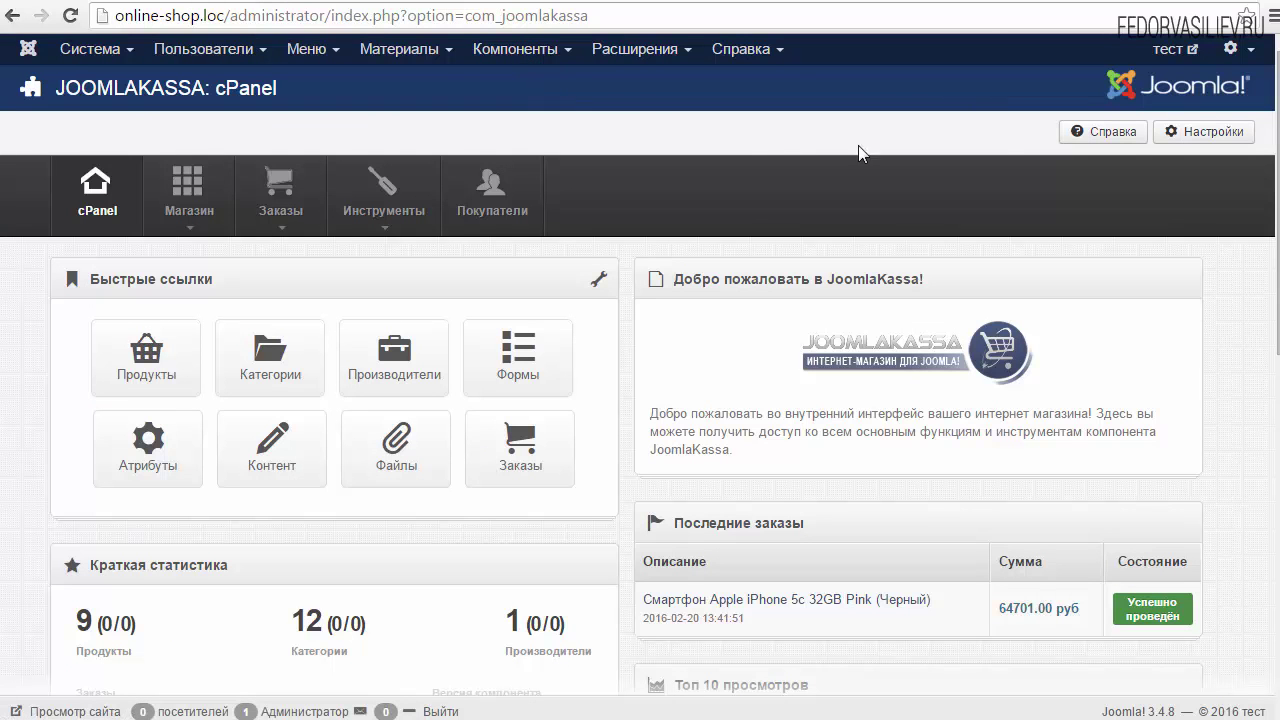
click(1185, 131)
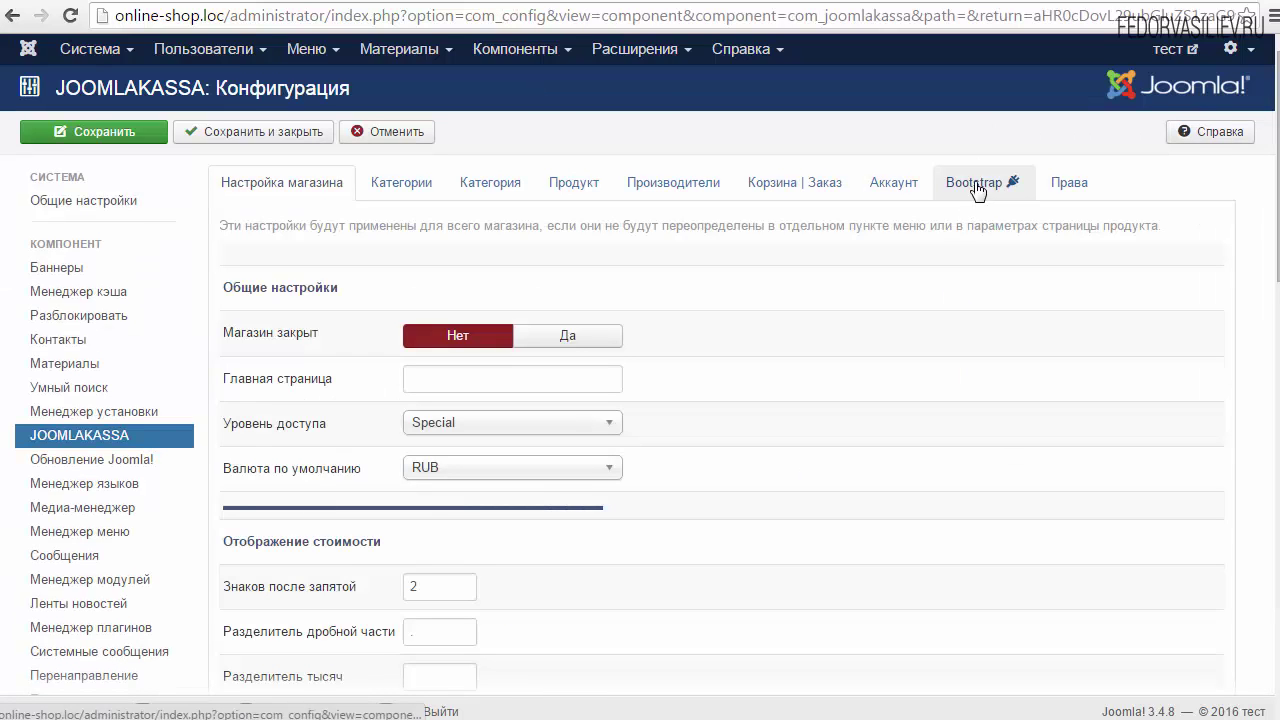
click(975, 194)
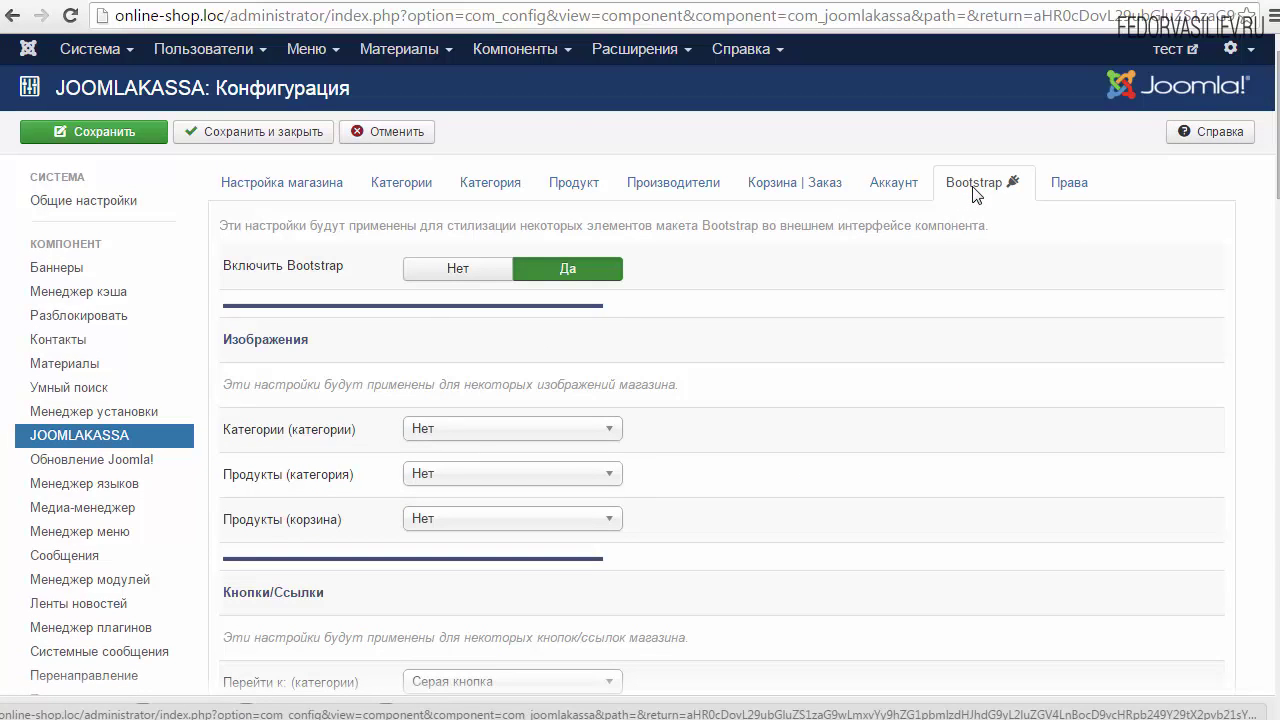
- Set the image style for Категории (категории) to Круг and save the configuration
scroll(383, 409, down, 2)
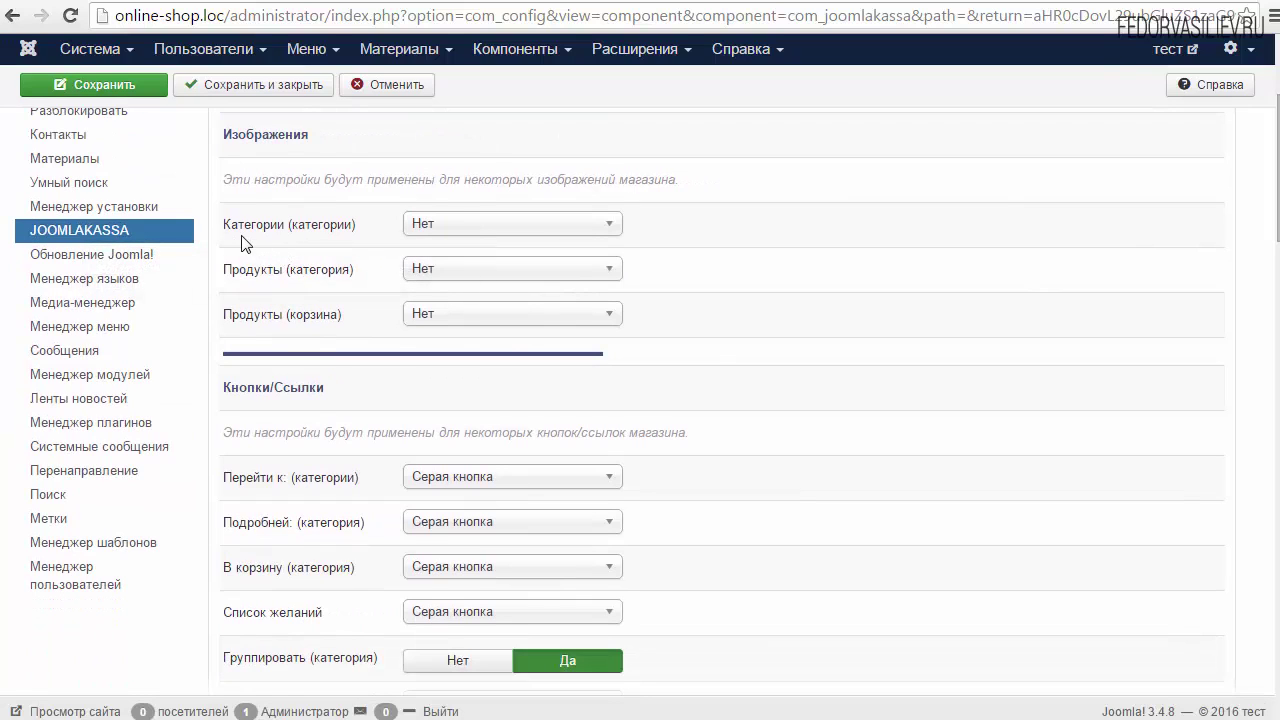
drag(223, 182, 684, 180)
click(670, 186)
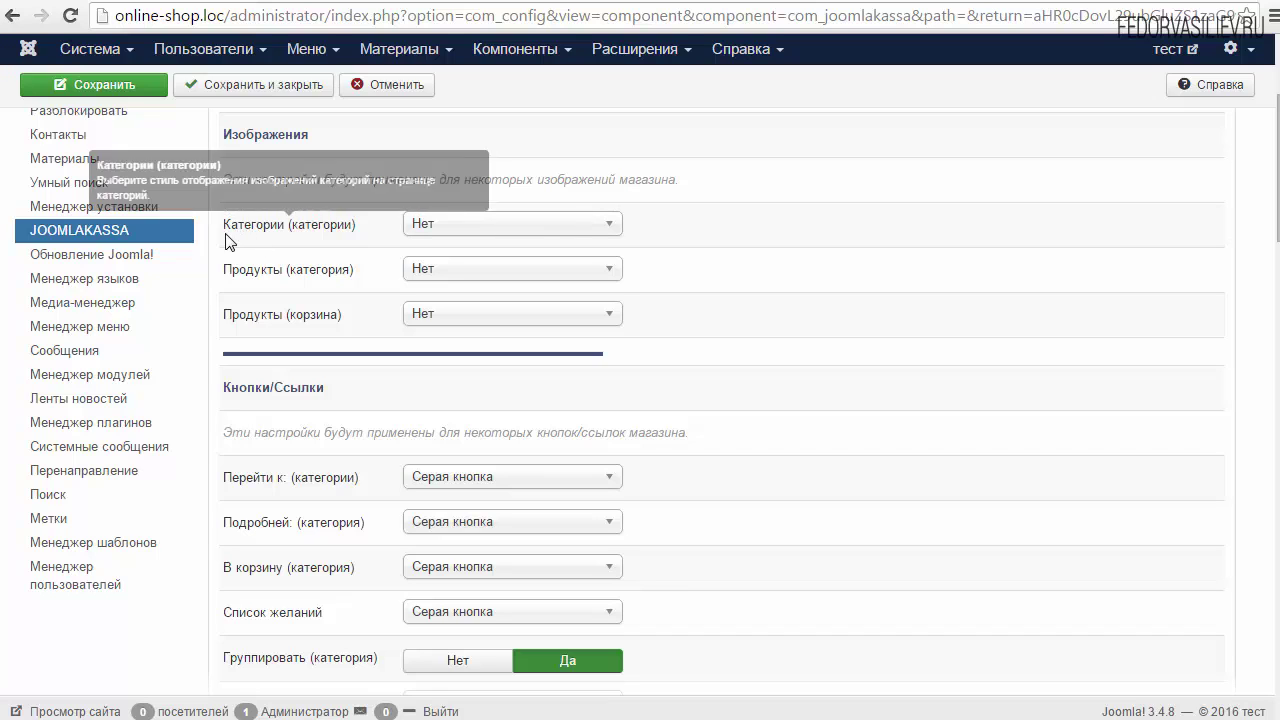
mouse_move(262, 240)
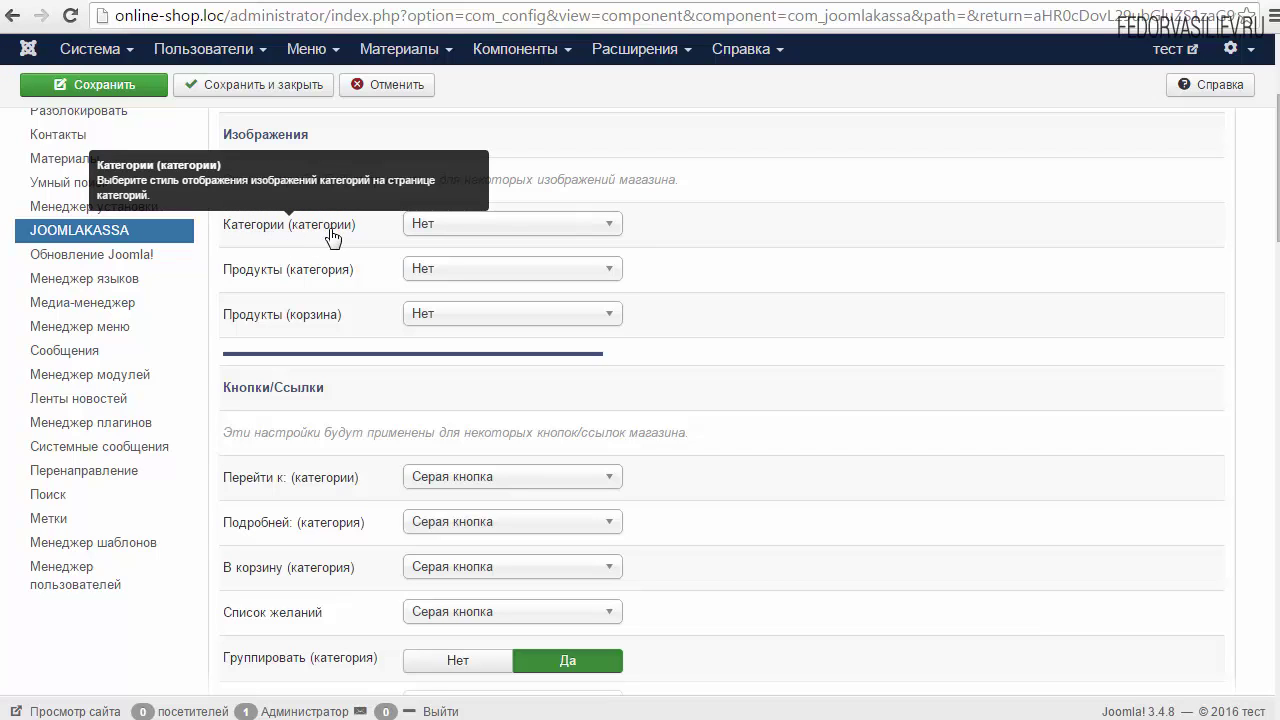
click(451, 229)
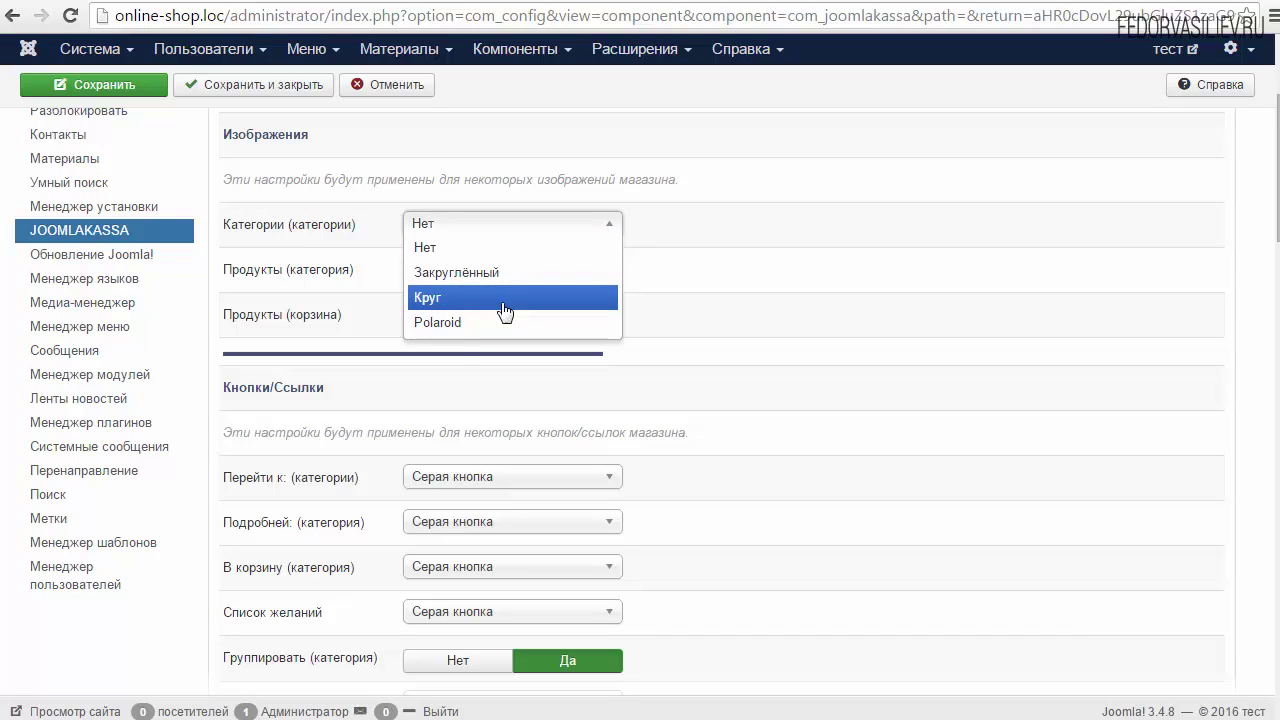
click(430, 298)
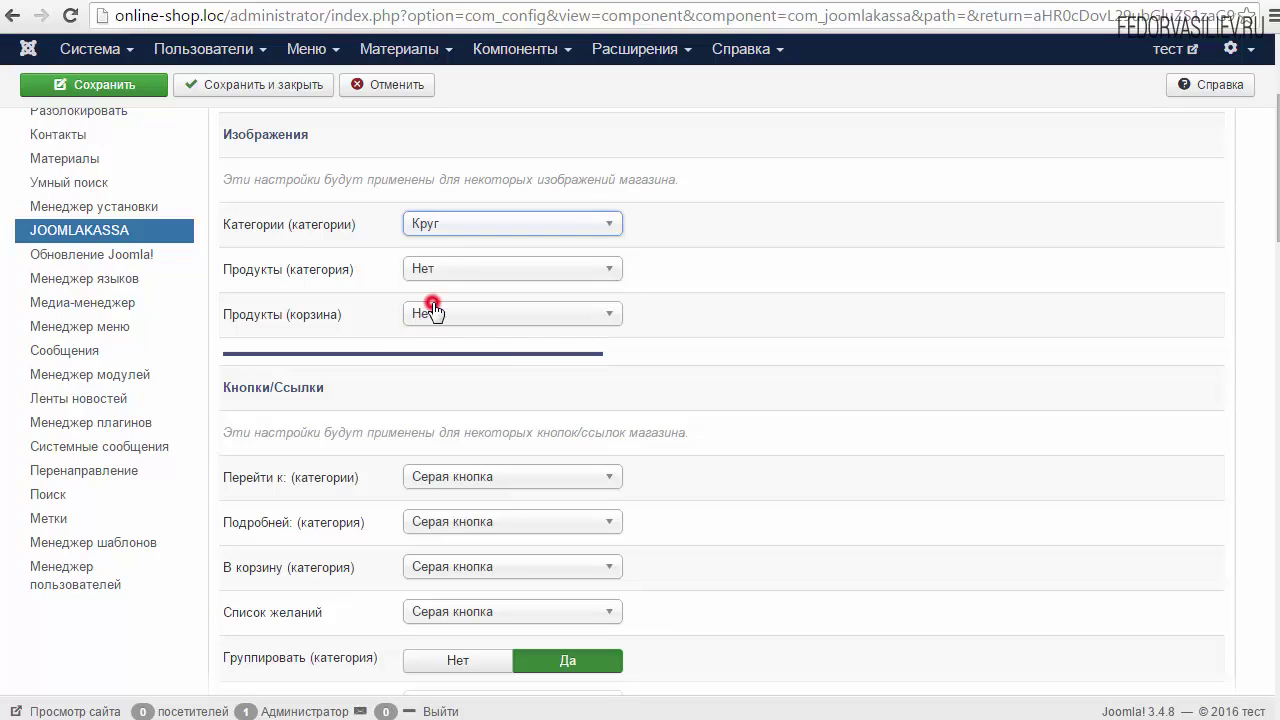
click(130, 90)
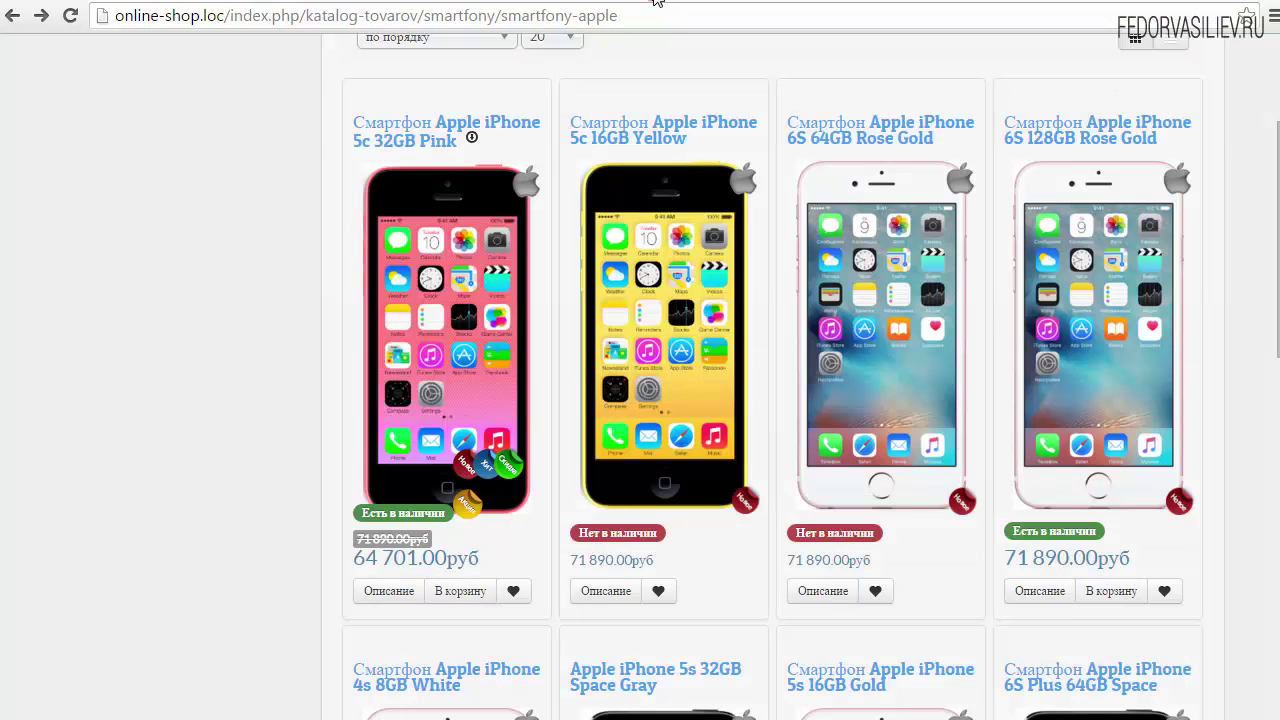
- Open the storefront's main page and examine the image style of the smartphone categories
scroll(640, 400, up, 3)
click(87, 90)
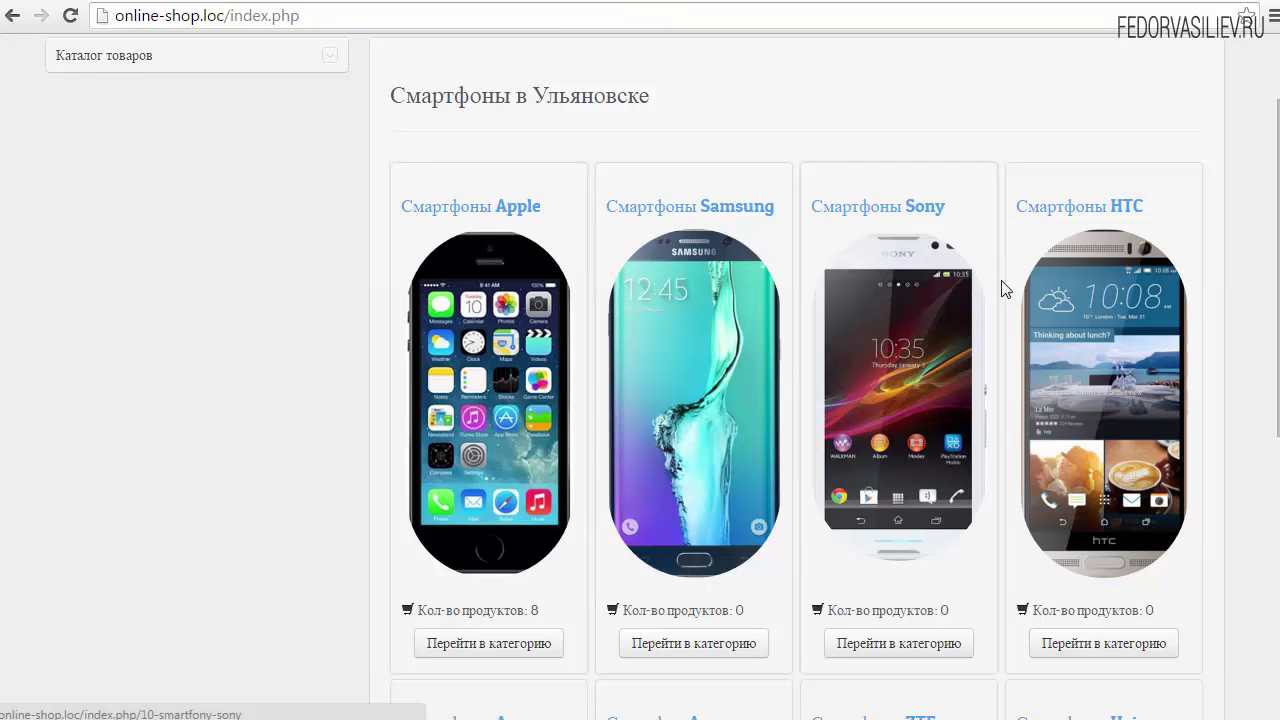
scroll(866, 355, down, 5)
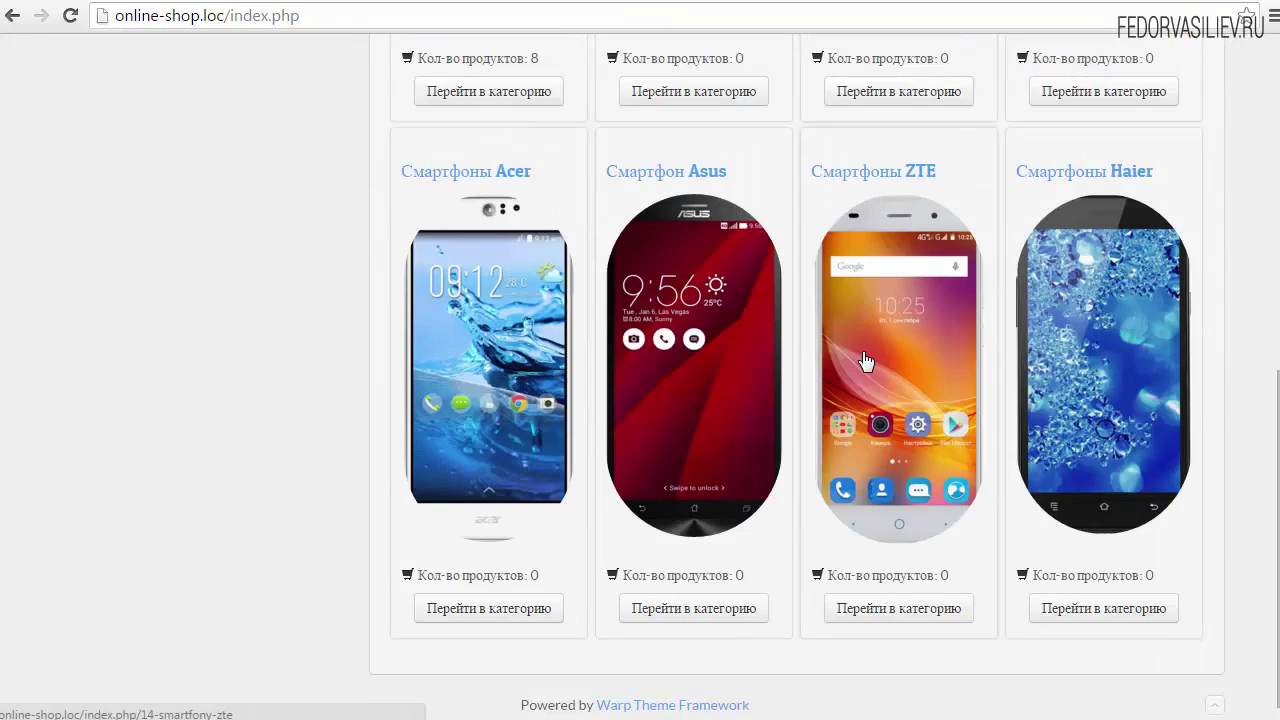
scroll(866, 361, up, 5)
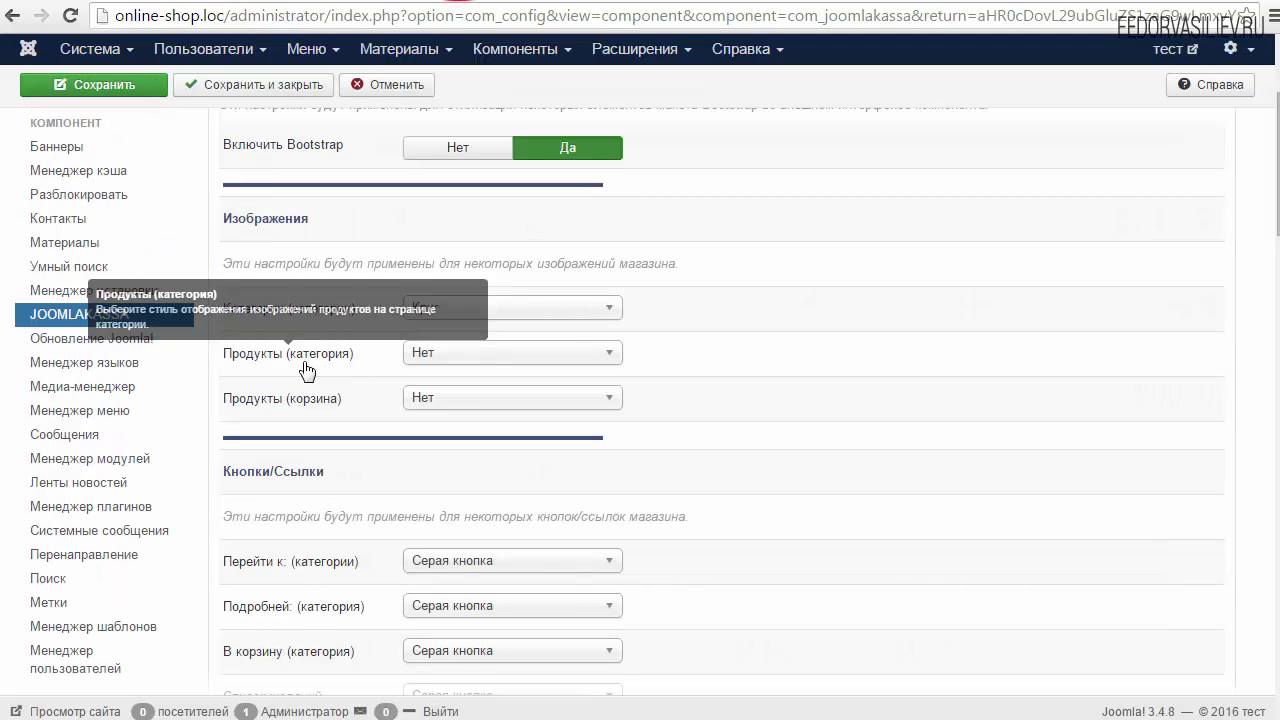
- Review the image styles offered for Продукты (категория) in the shop configuration and set Категории (категории) back to Нет
click(443, 352)
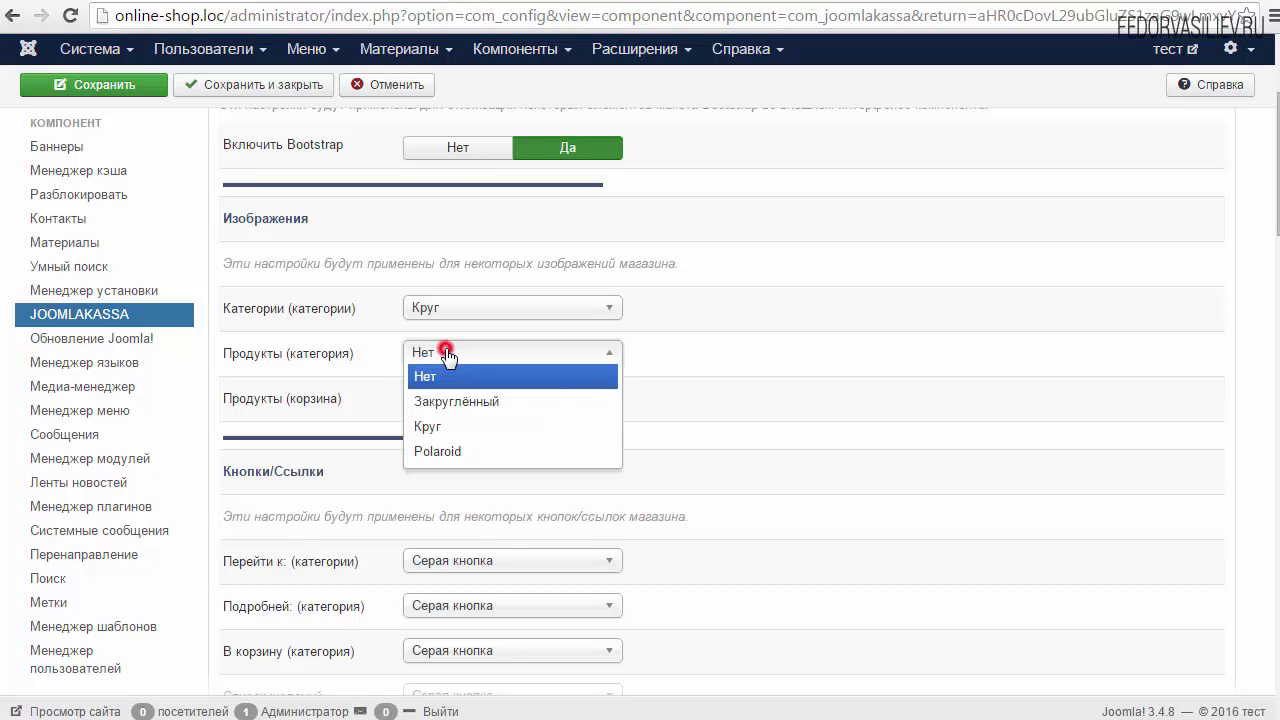
click(806, 342)
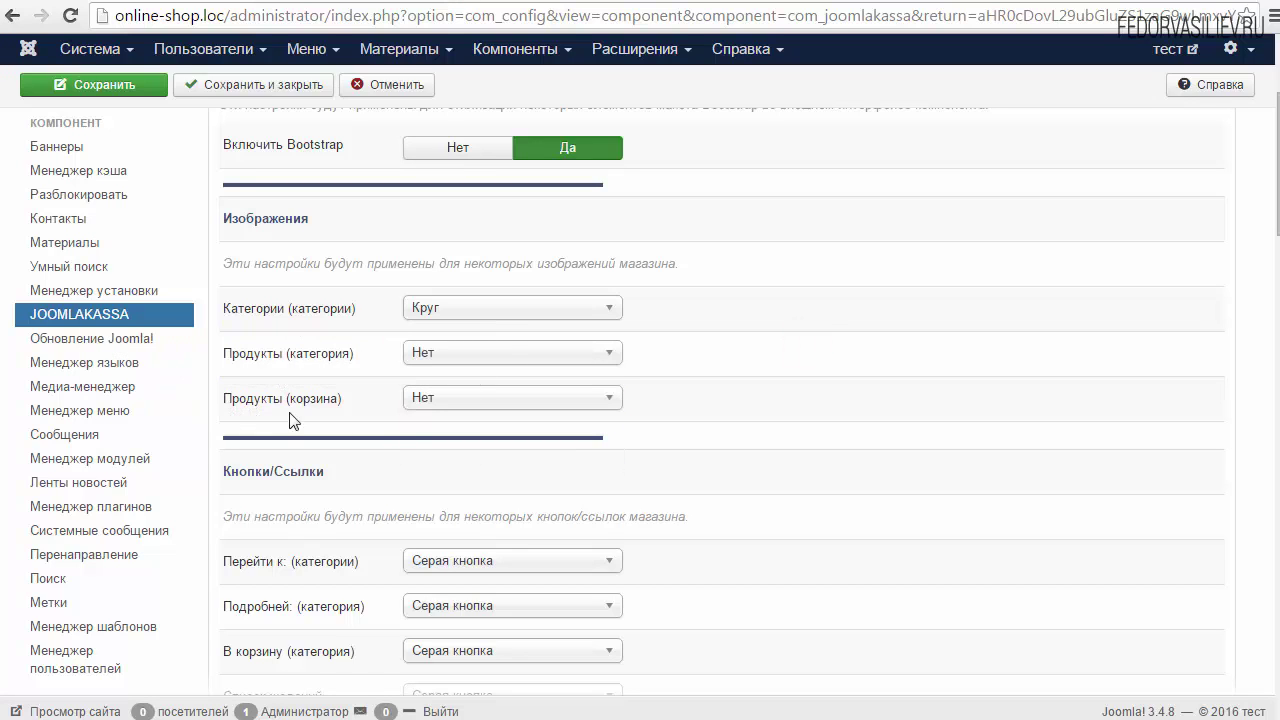
click(443, 310)
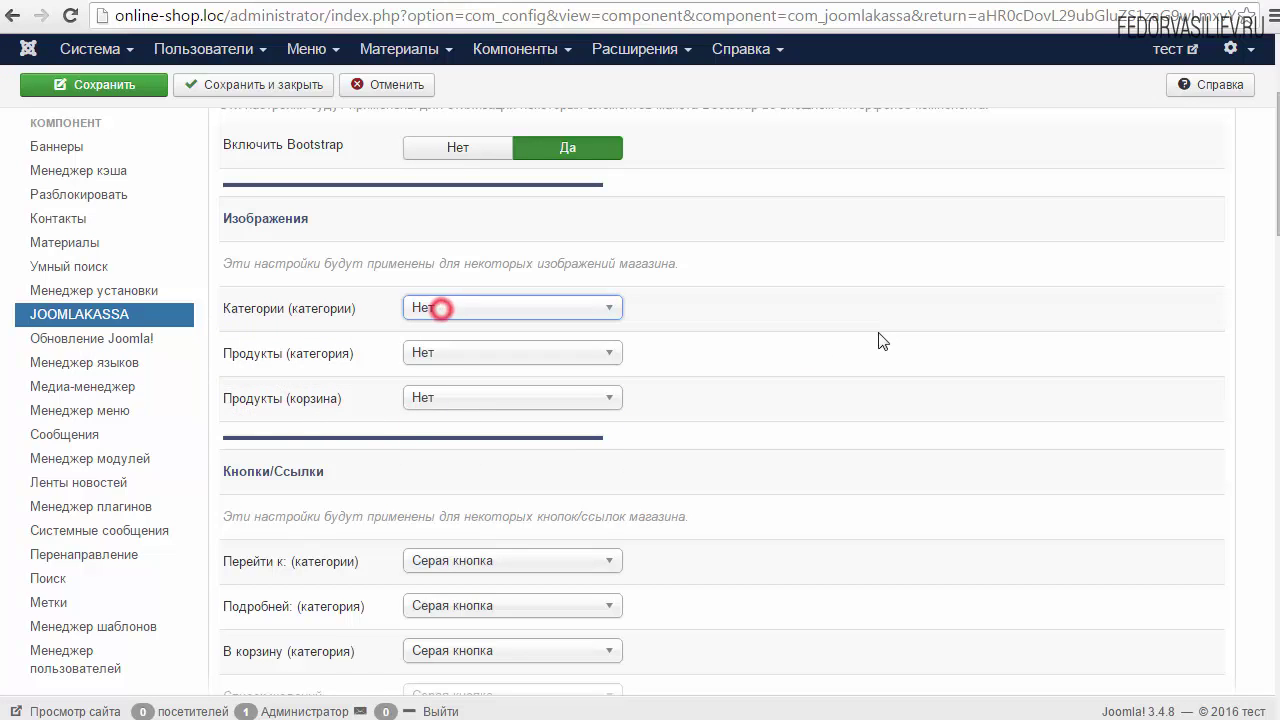
- Set the style of the Перейти к: (категории) button to Синяя кнопка and save the configuration
scroll(640, 400, down, 4)
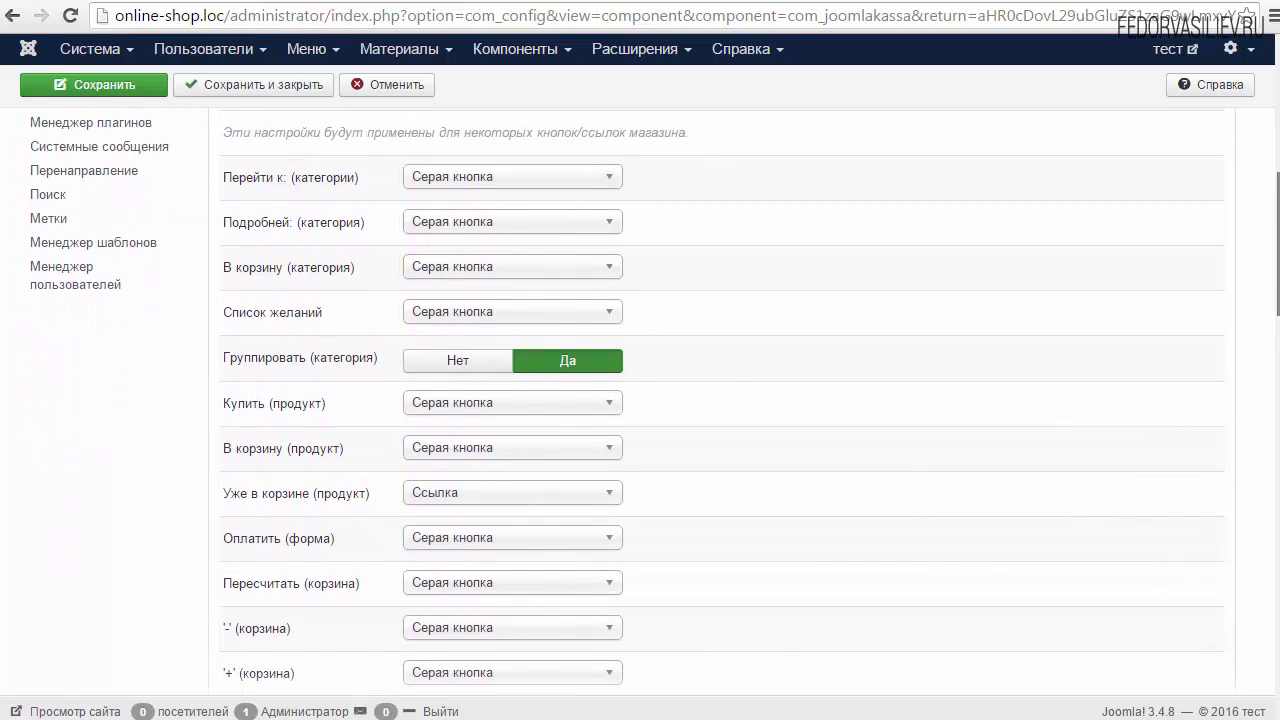
click(428, 188)
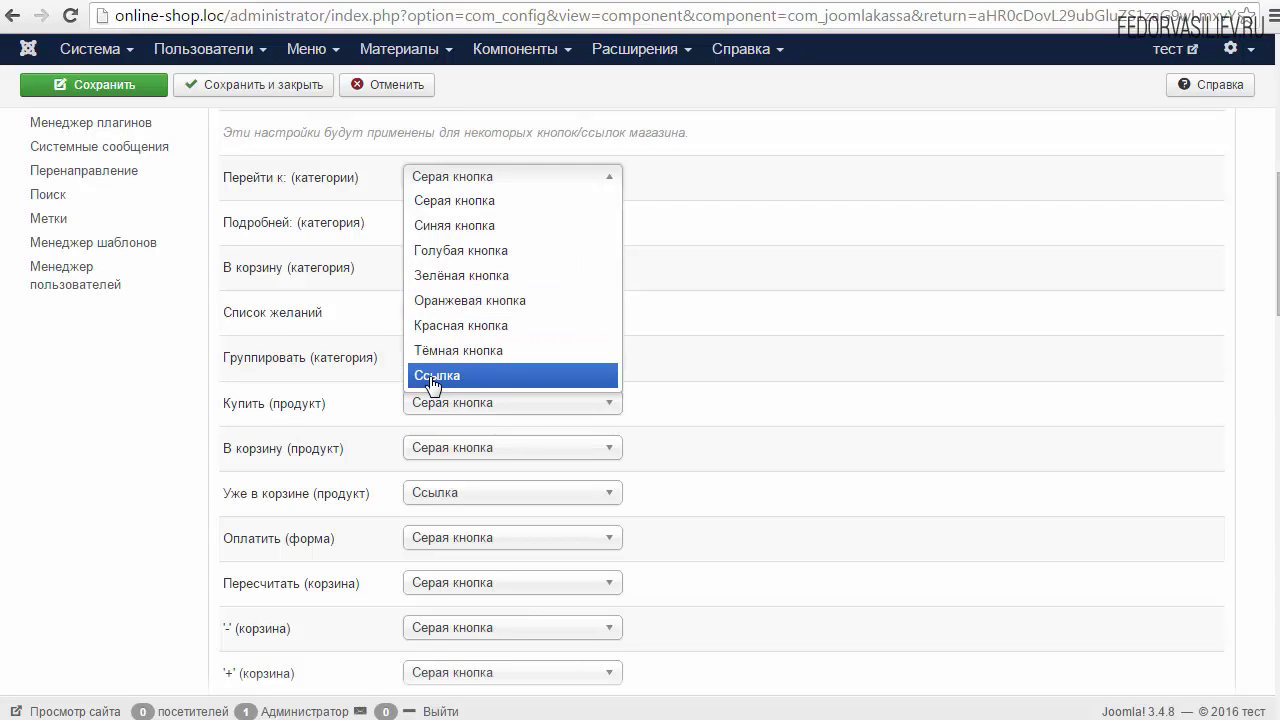
click(445, 225)
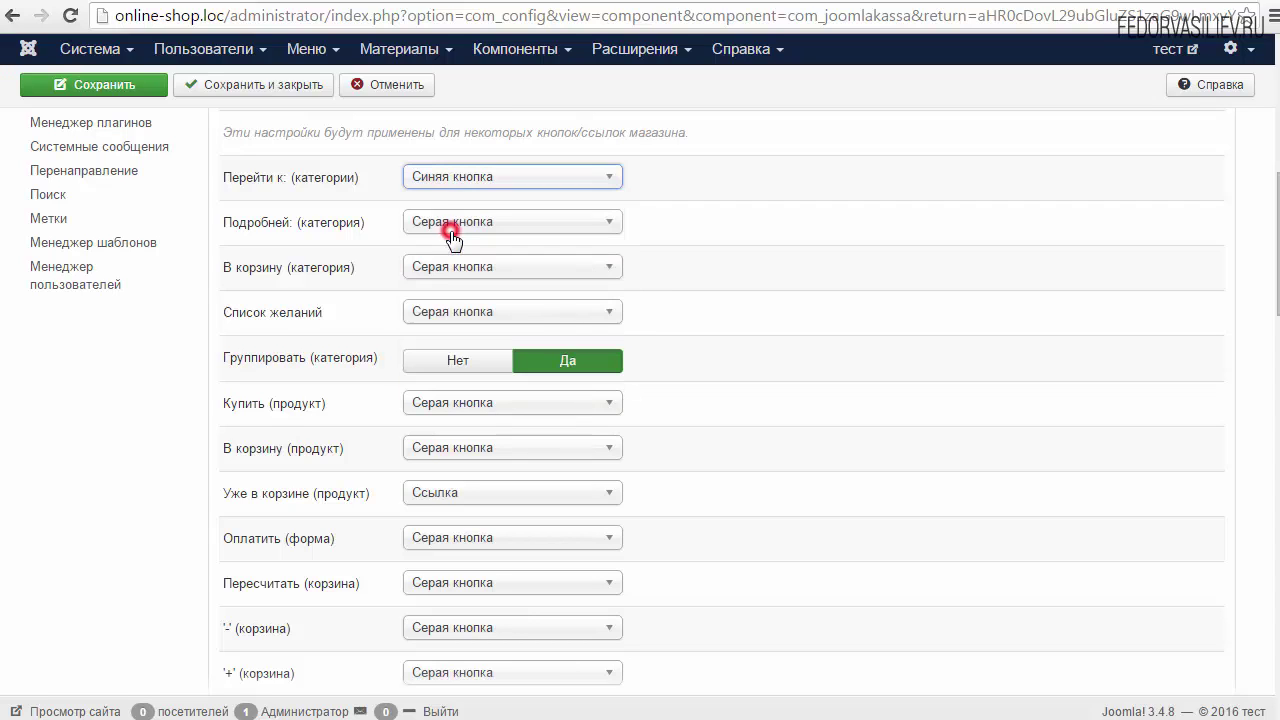
click(50, 86)
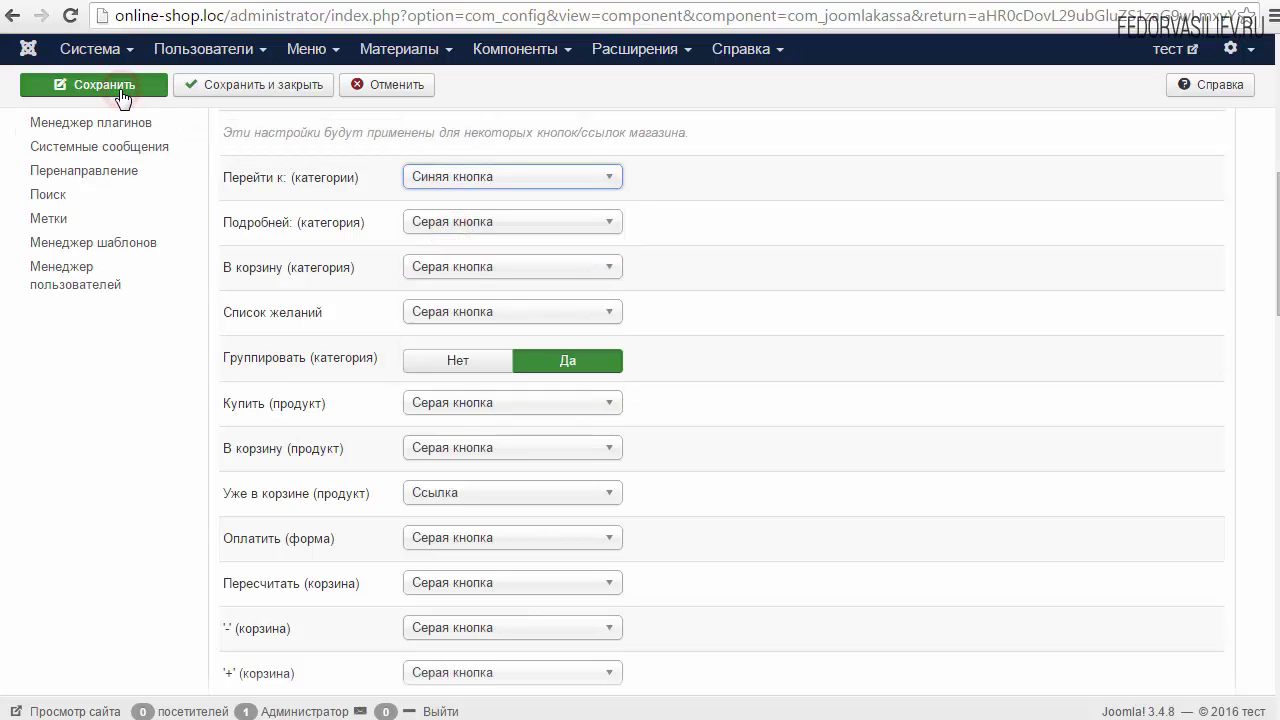
- Reload the storefront's main page and examine the category buttons and images
click(645, 2)
scroll(251, 314, down, 5)
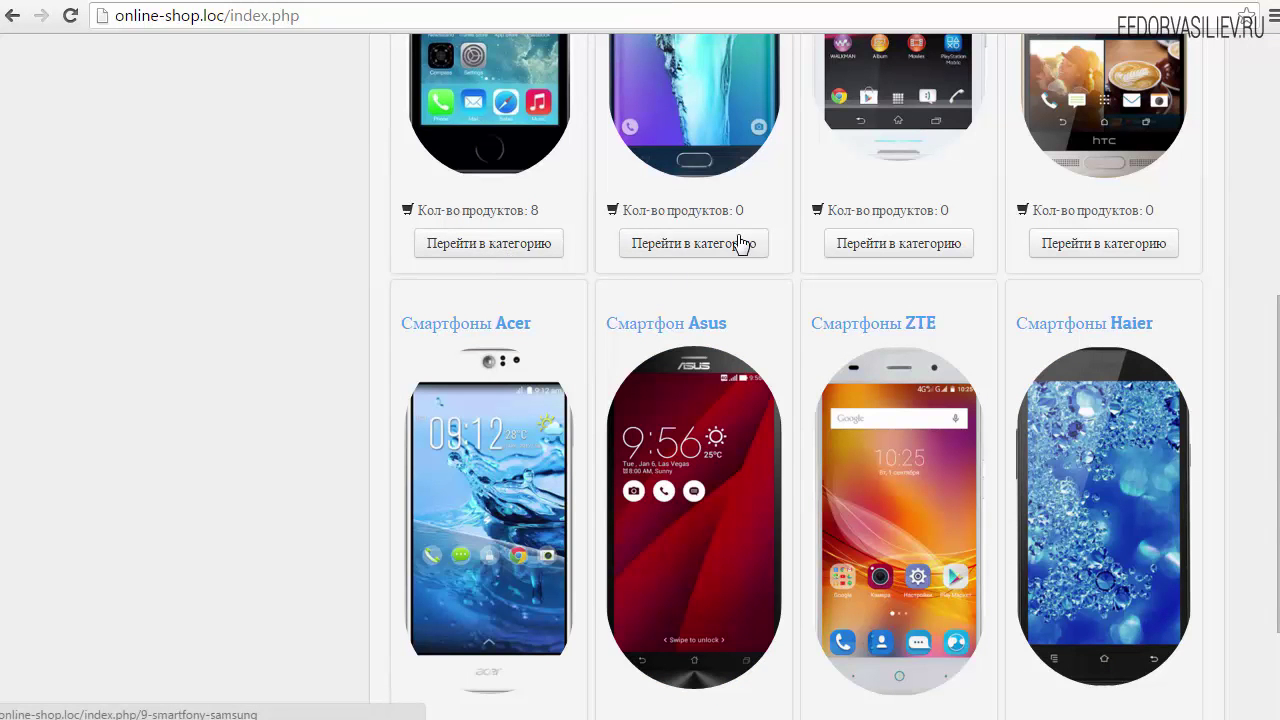
click(71, 18)
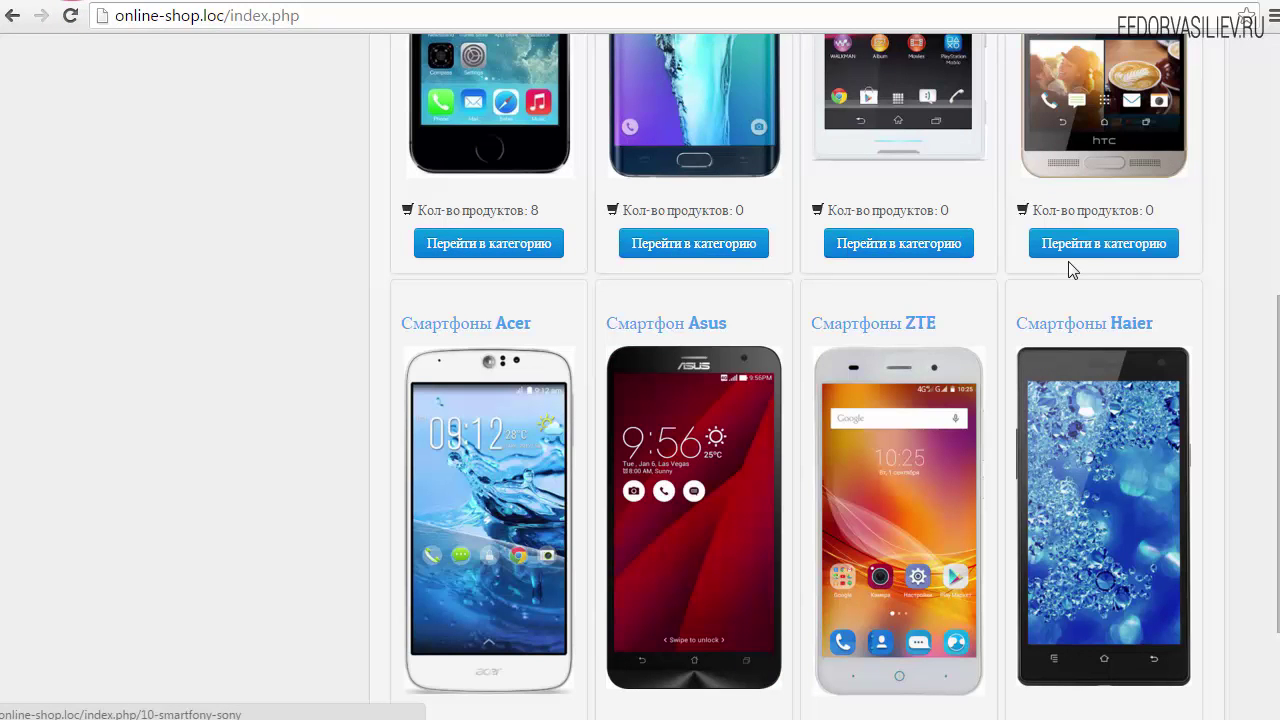
scroll(1070, 255, down, 2)
scroll(1040, 250, up, 6)
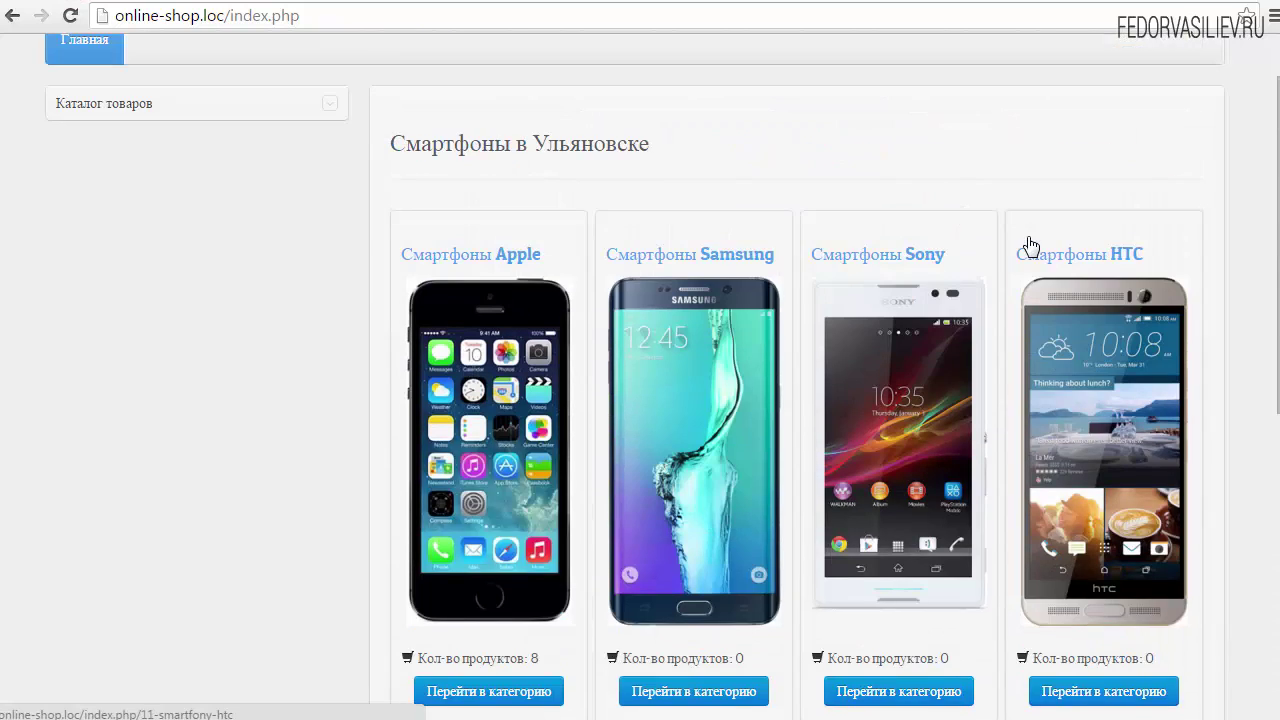
scroll(1029, 251, down, 3)
scroll(868, 220, up, 1)
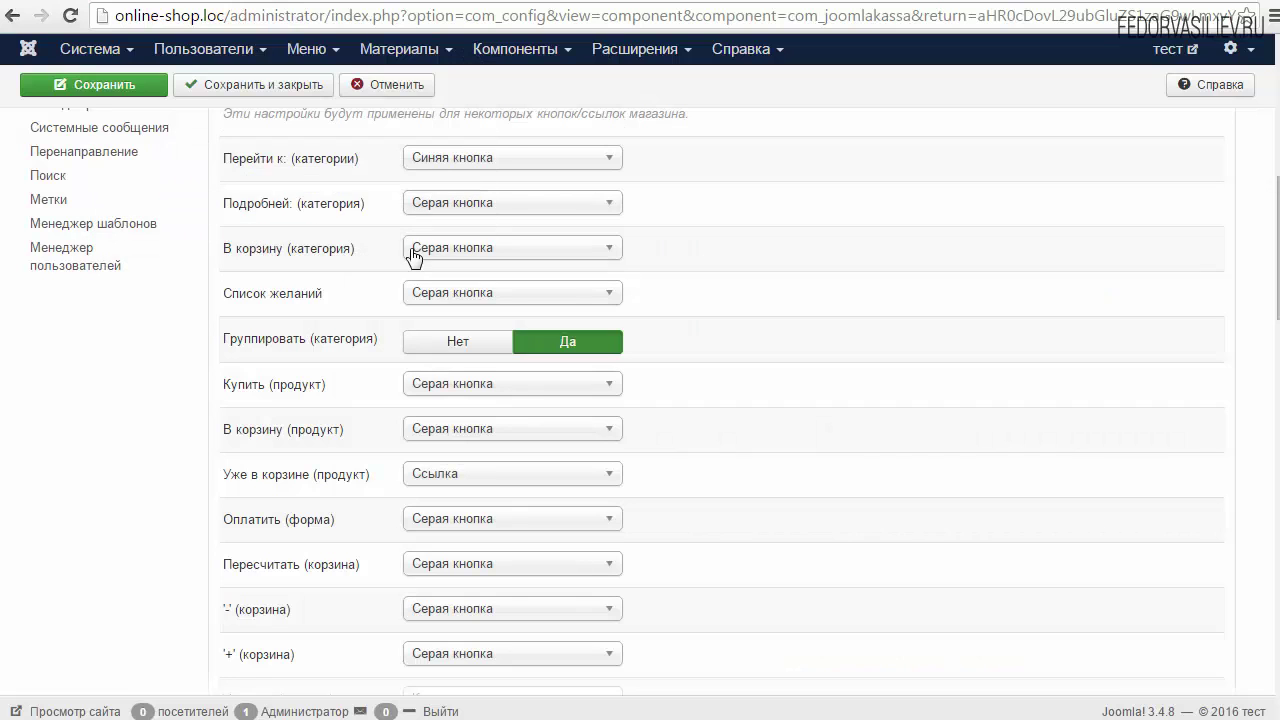
- In the shop configuration, set the cart's '-' button to Голубая кнопка and its '+' button to Зелёная кнопка, and save
mouse_move(285, 348)
scroll(410, 444, down, 3)
drag(291, 386, 237, 398)
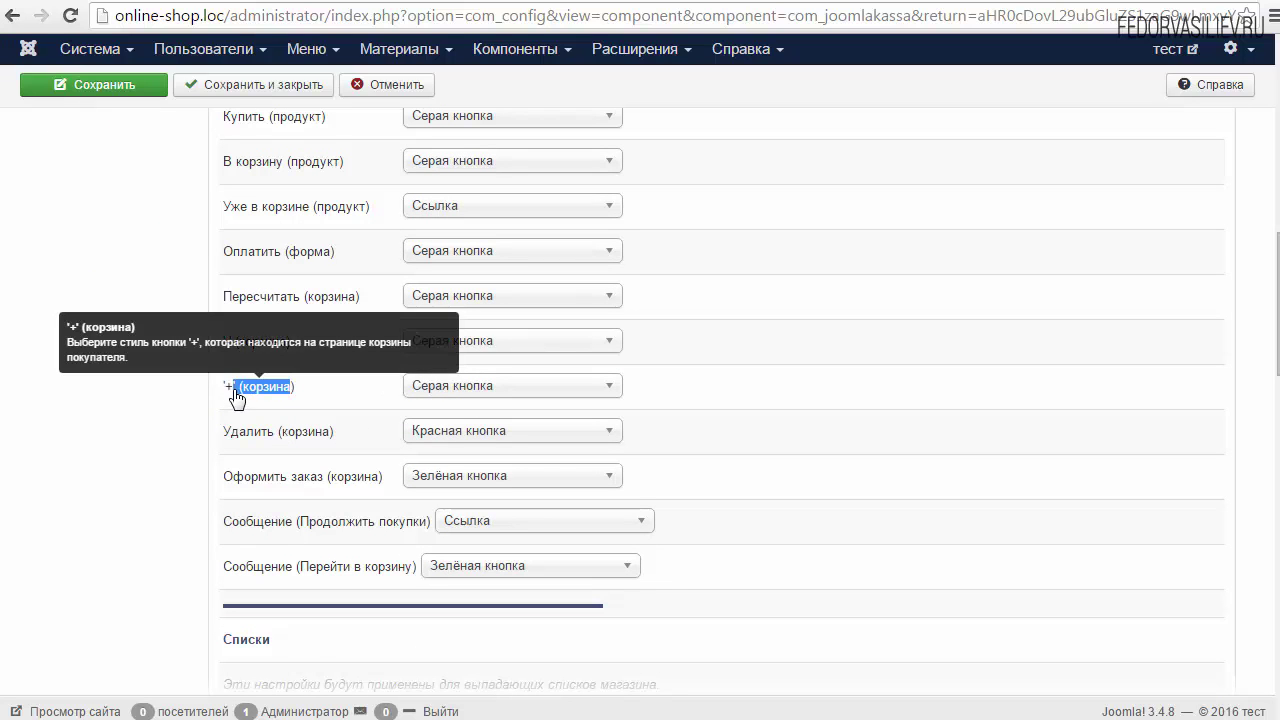
click(494, 344)
click(497, 412)
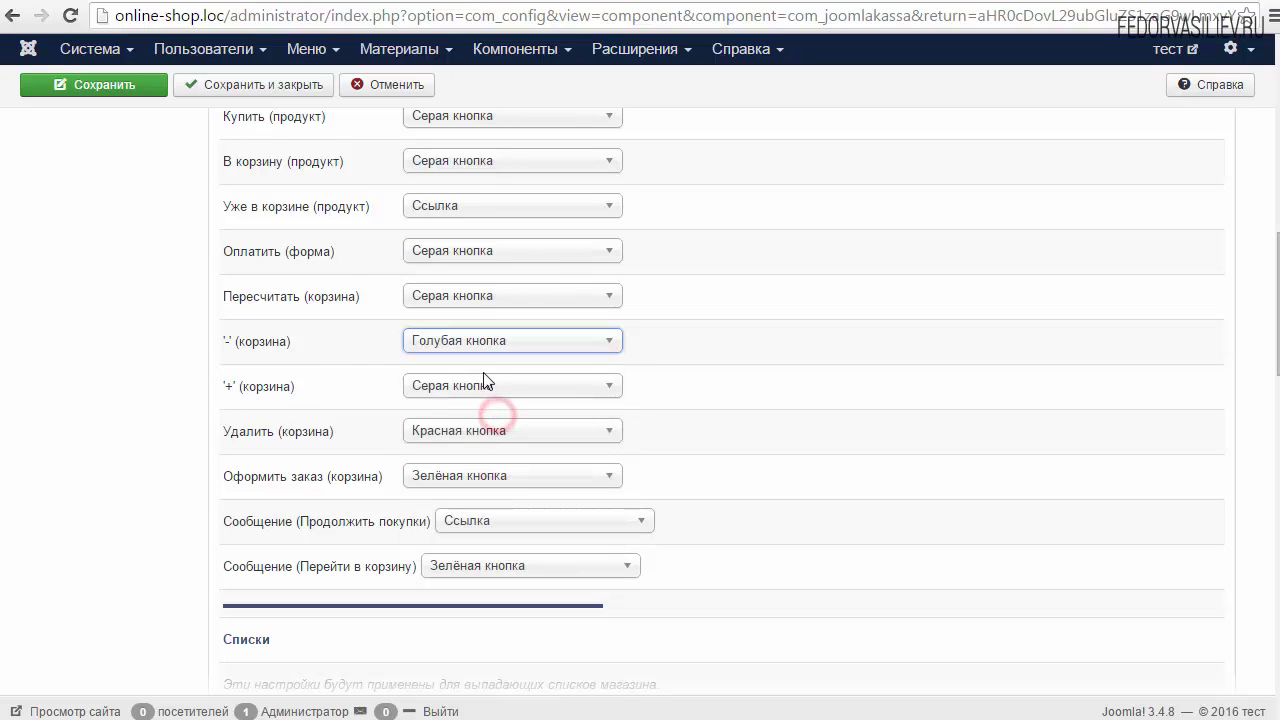
click(484, 384)
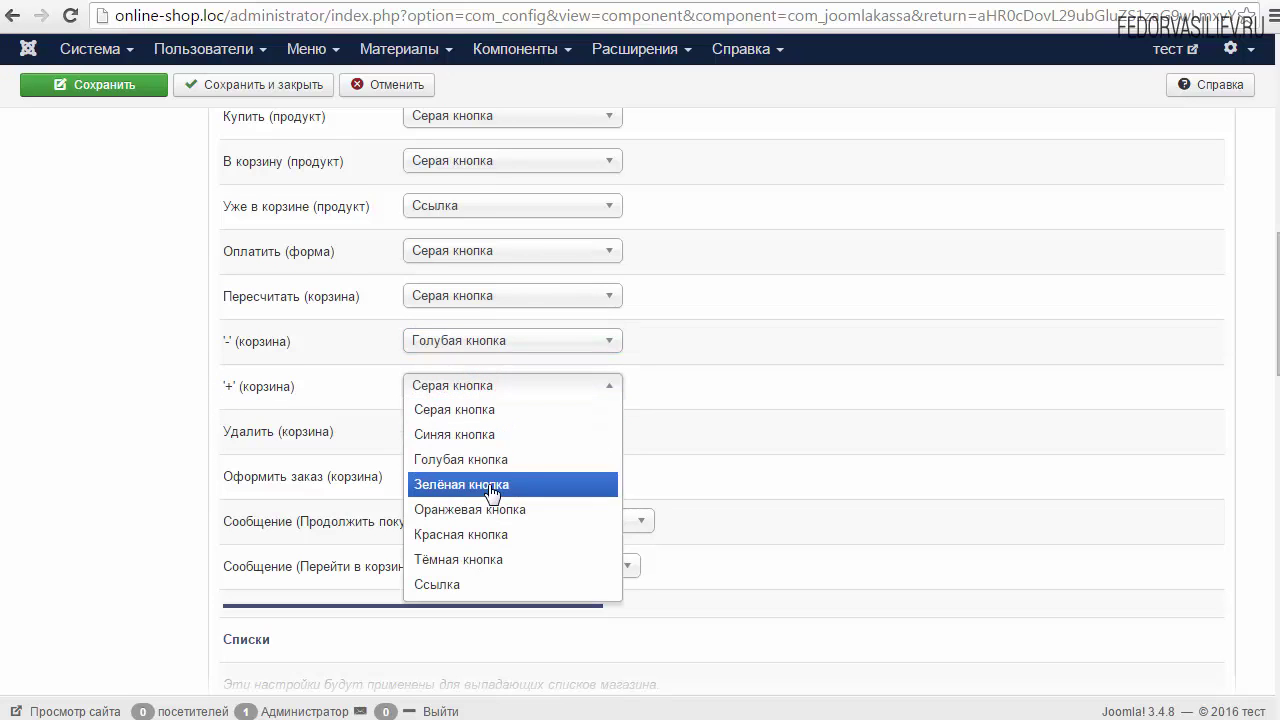
click(492, 493)
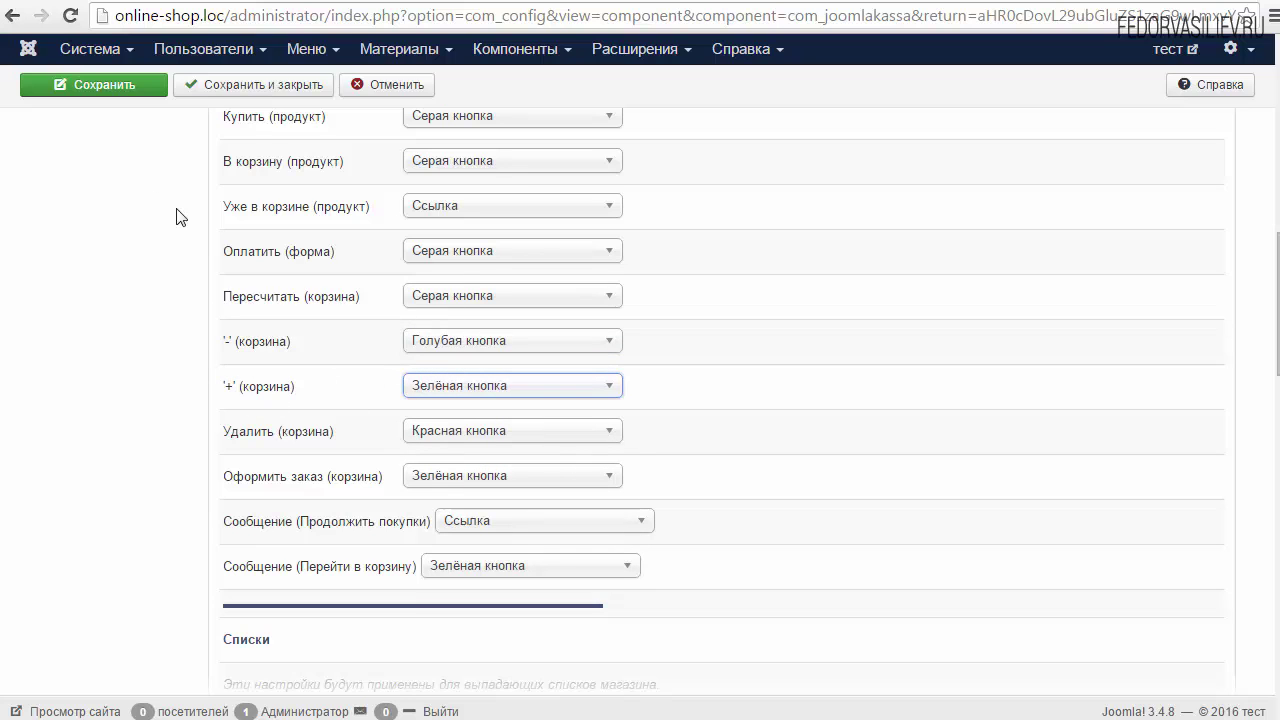
click(120, 88)
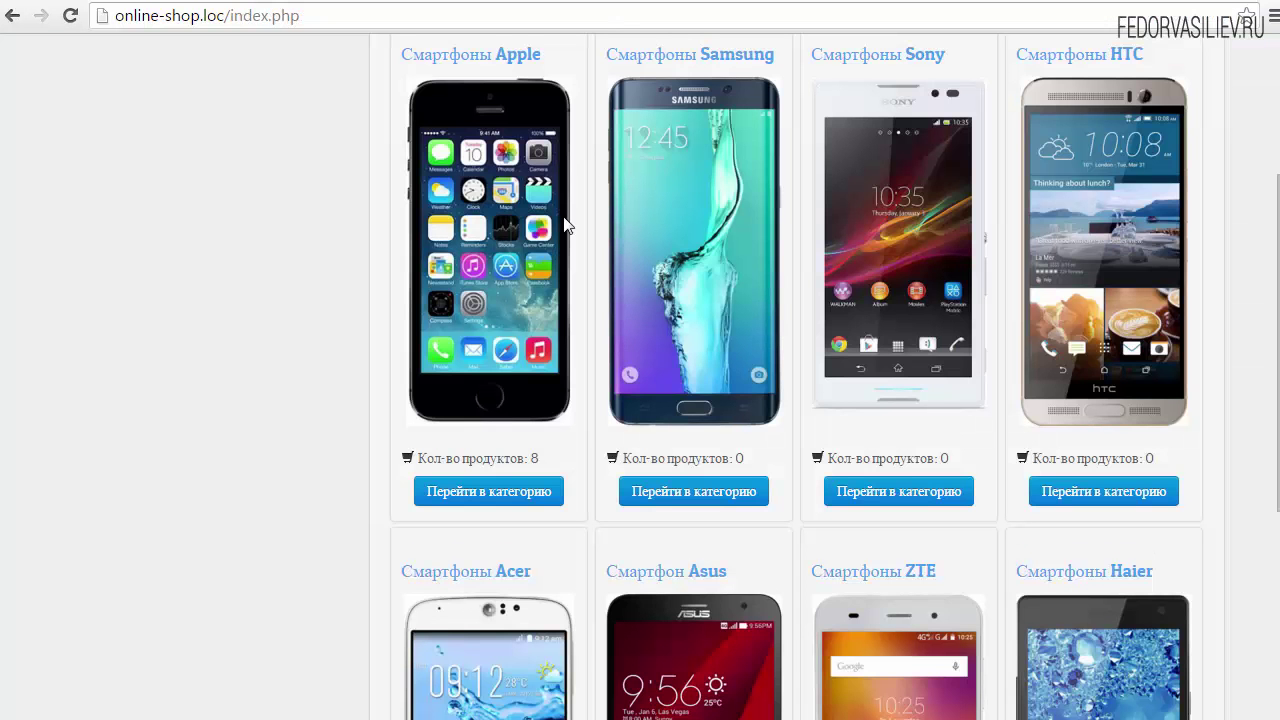
- Add the Apple iPhone 5c 32GB Pink from the storefront's Apple category to the cart and open the cart
click(503, 206)
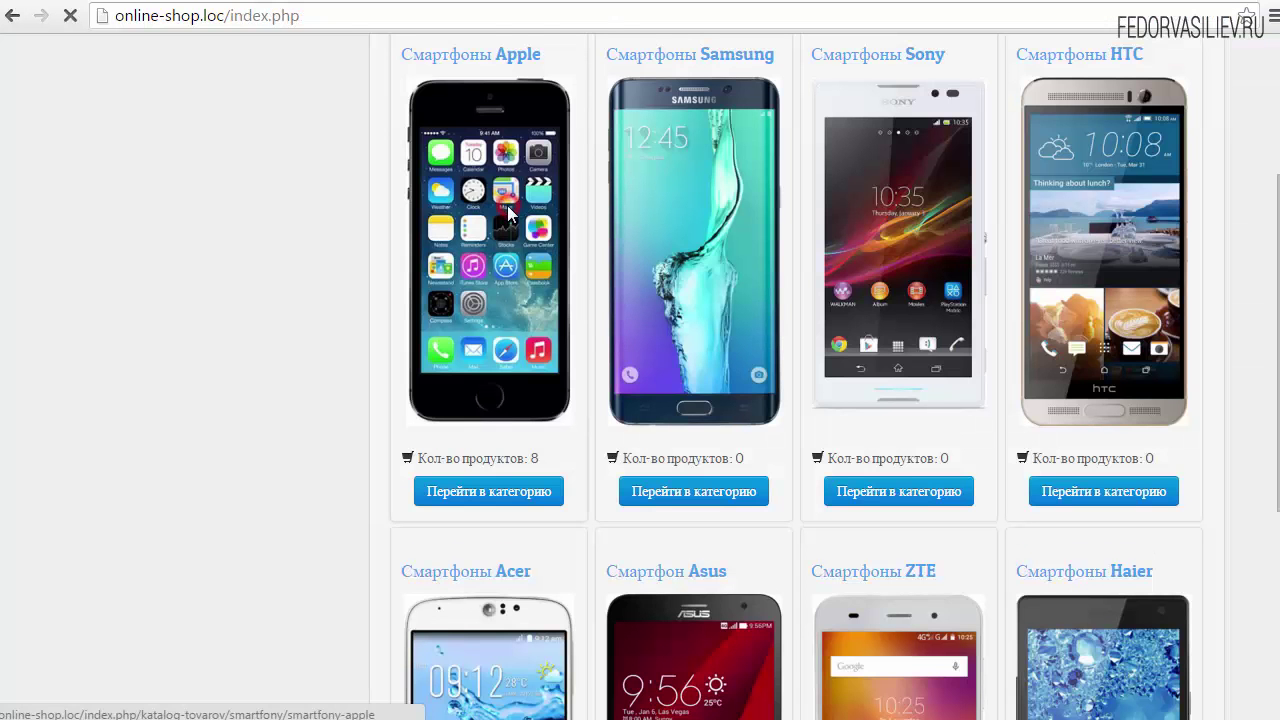
scroll(469, 240, down, 3)
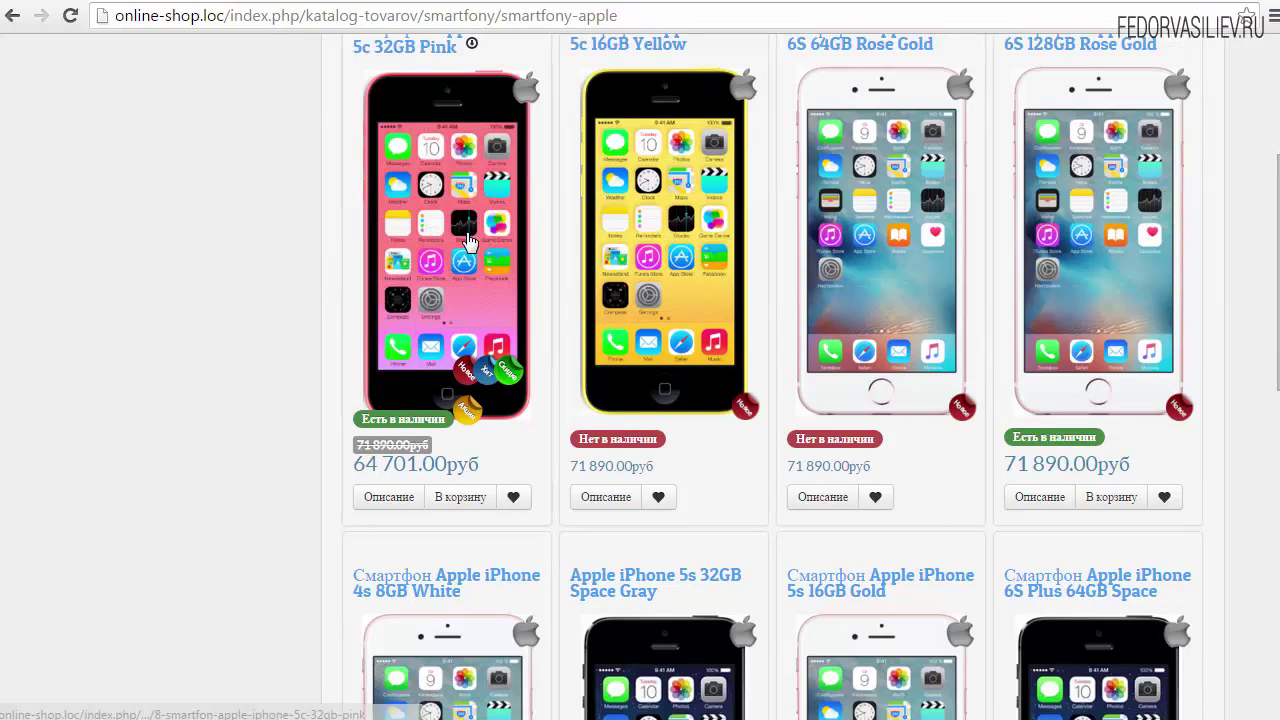
click(452, 289)
click(1055, 450)
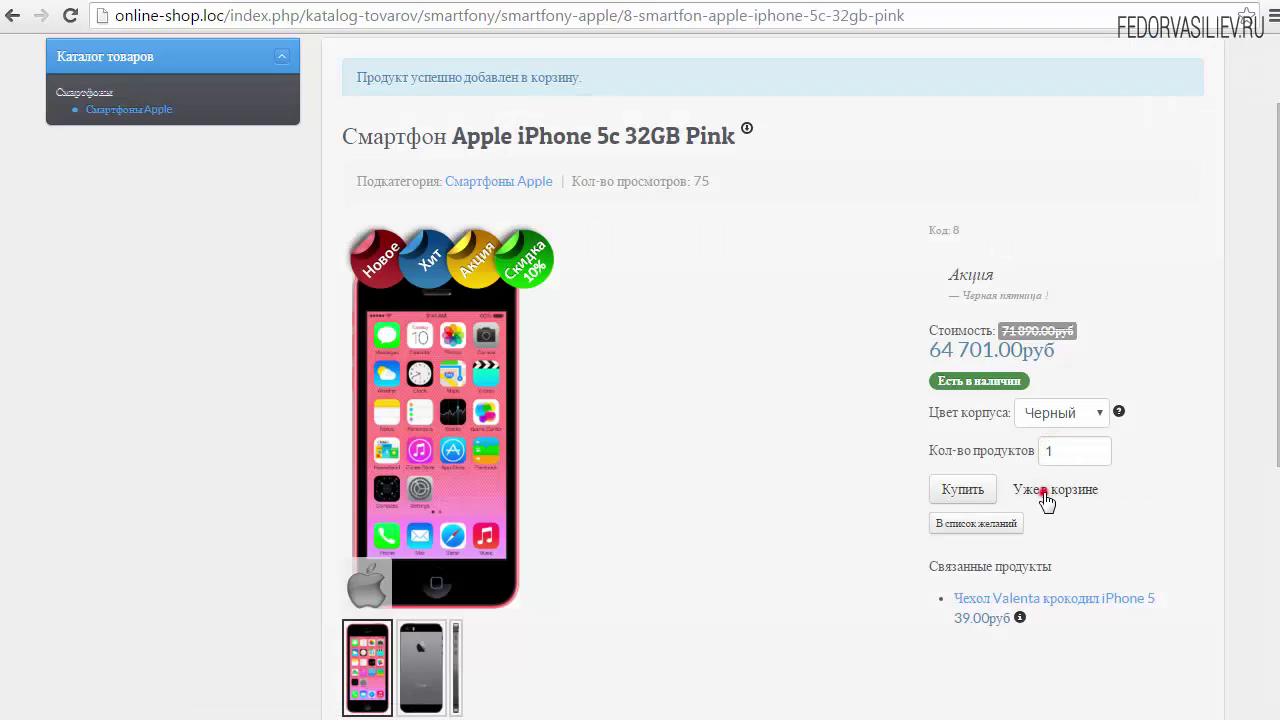
click(1044, 492)
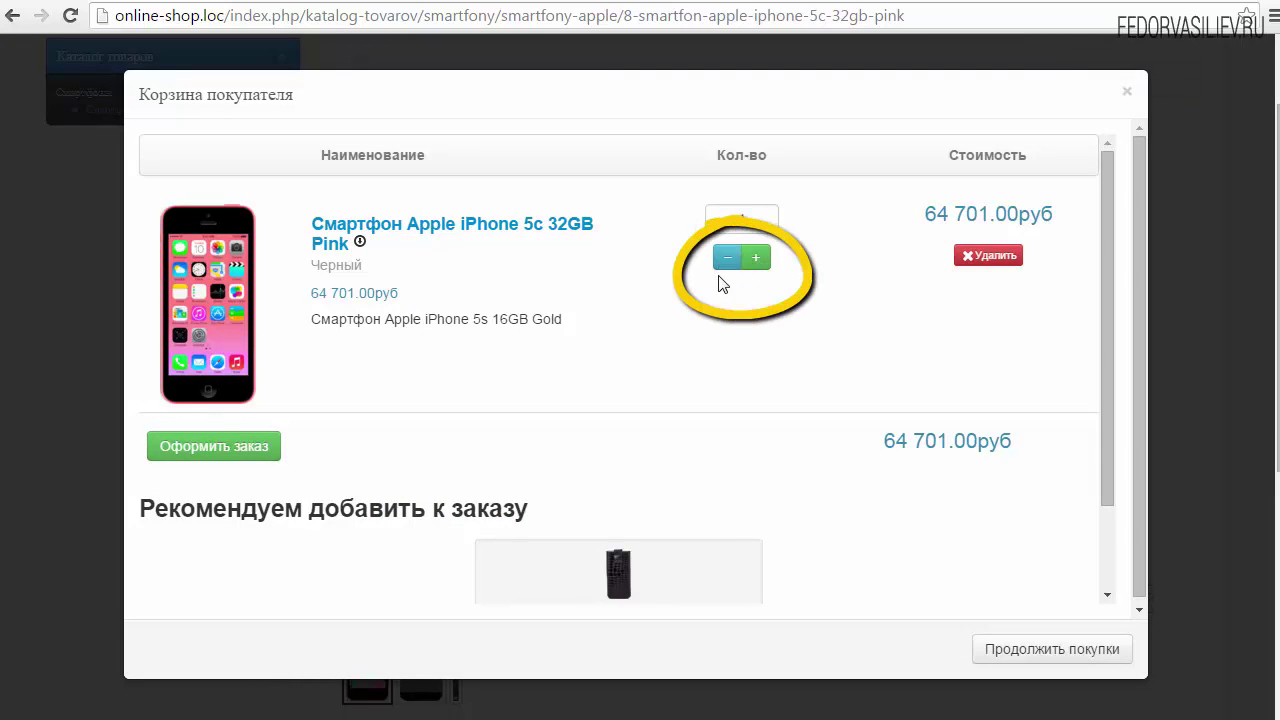
- Test the cart's quantity buttons by raising the iPhone's quantity to 2 and lowering it back to 1
click(759, 262)
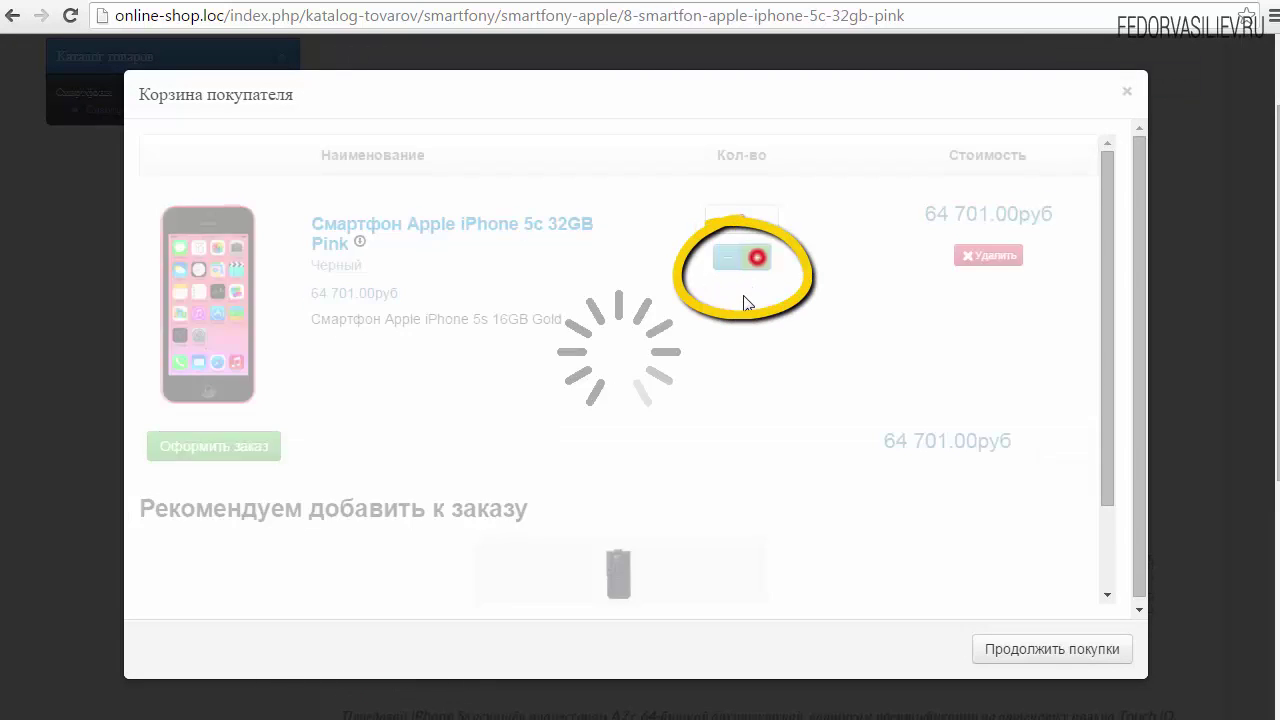
double_click(745, 218)
click(804, 244)
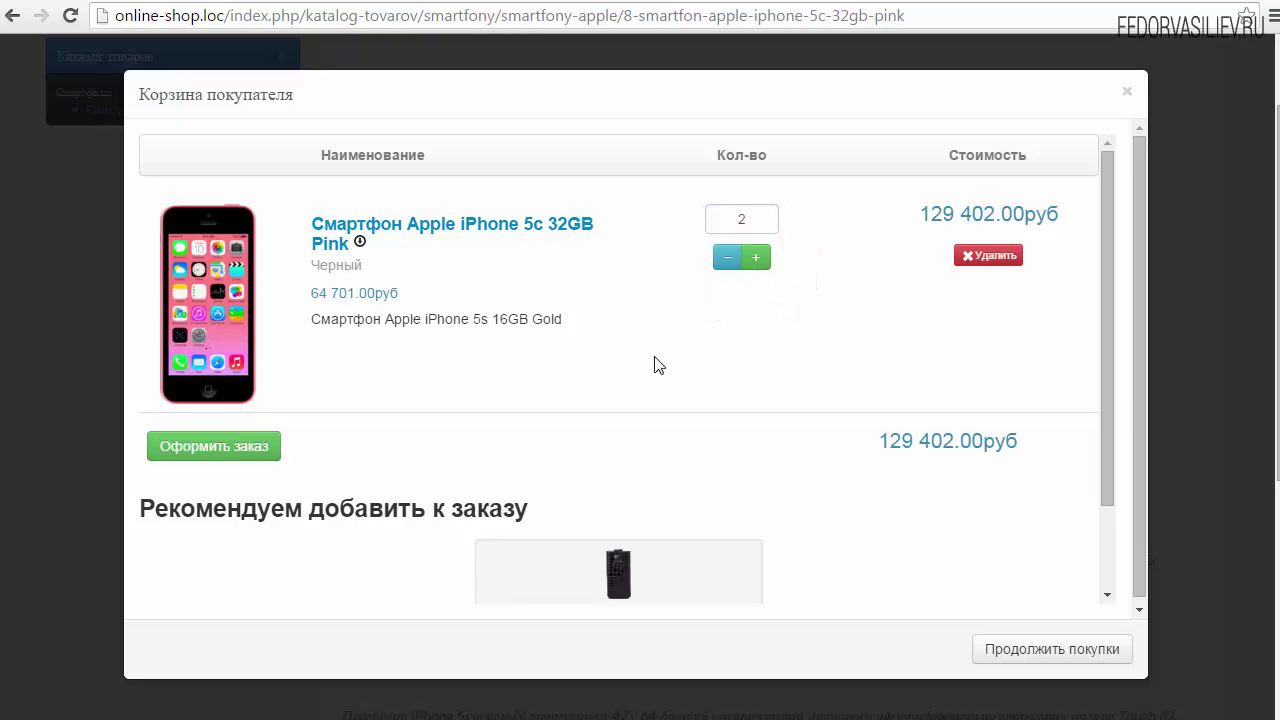
click(724, 258)
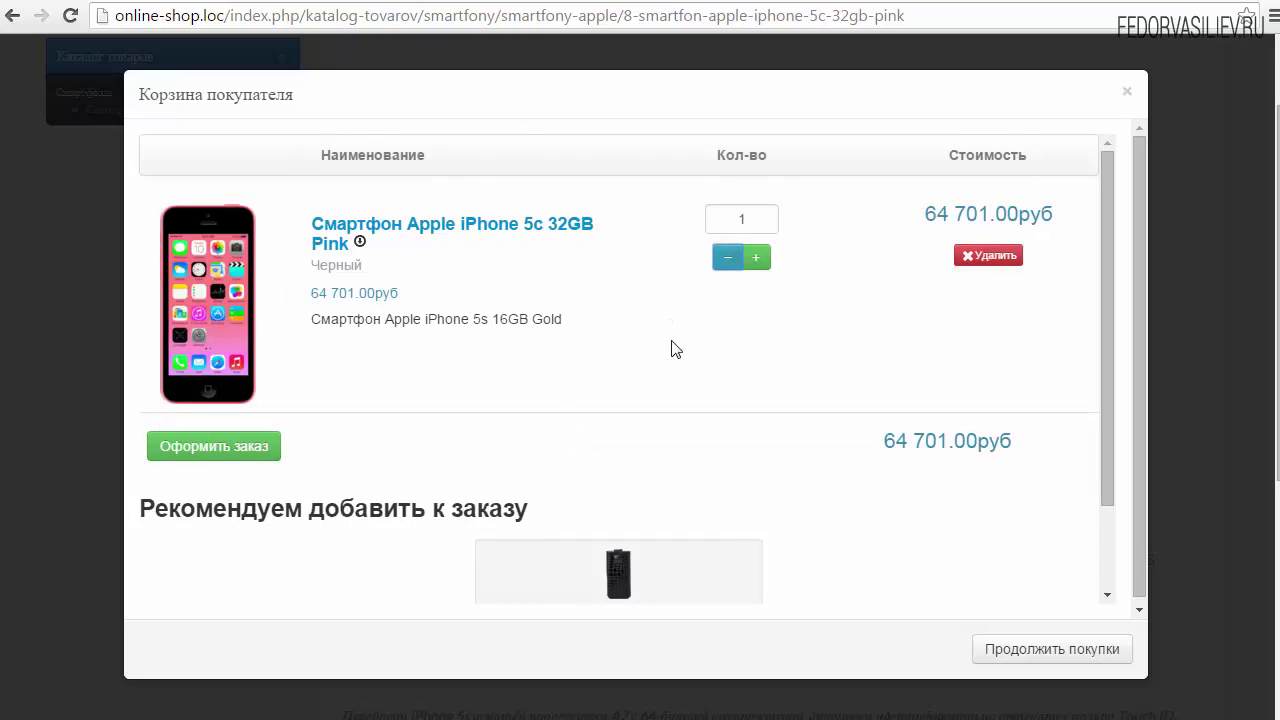
- Try the cart's '+' and '-' quantity buttons once more on the iPhone, and close the cart
click(756, 258)
click(727, 262)
click(846, 270)
click(1125, 93)
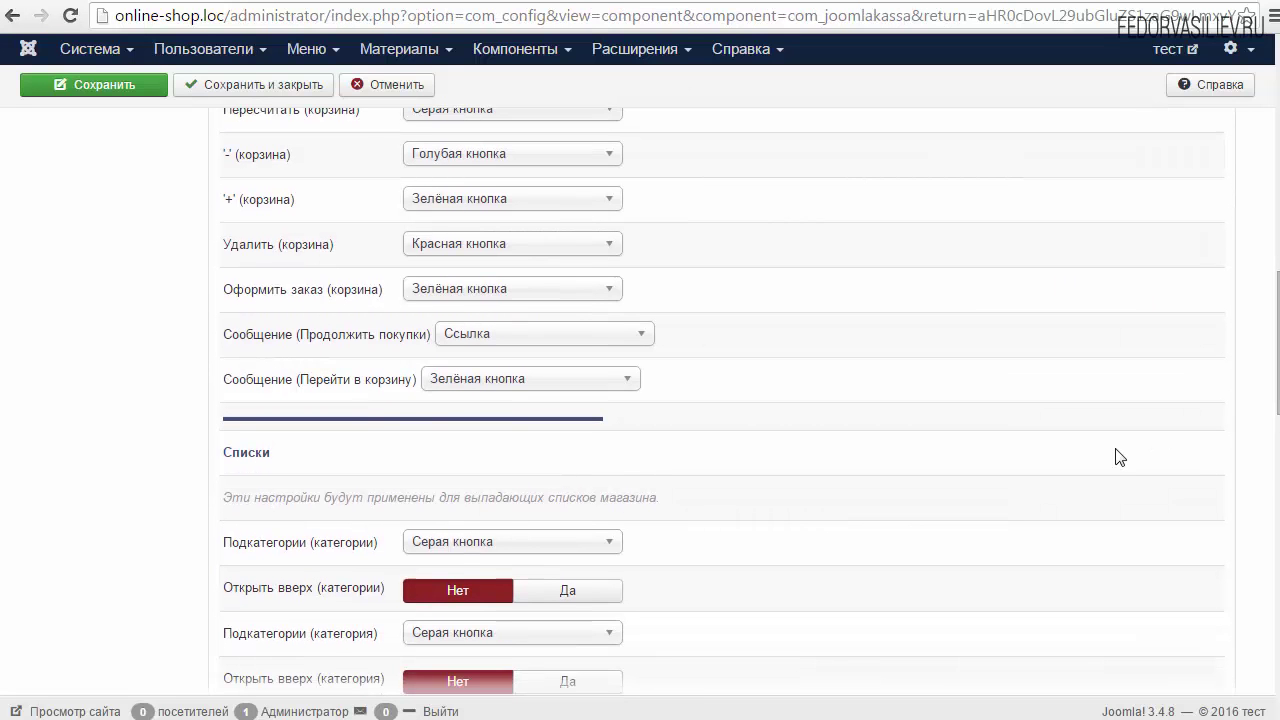
- In the shop configuration, review the Кнопки/Ссылки style options, including the descriptions of the payment form and cart buttons
scroll(1119, 457, up, 5)
triple_click(371, 185)
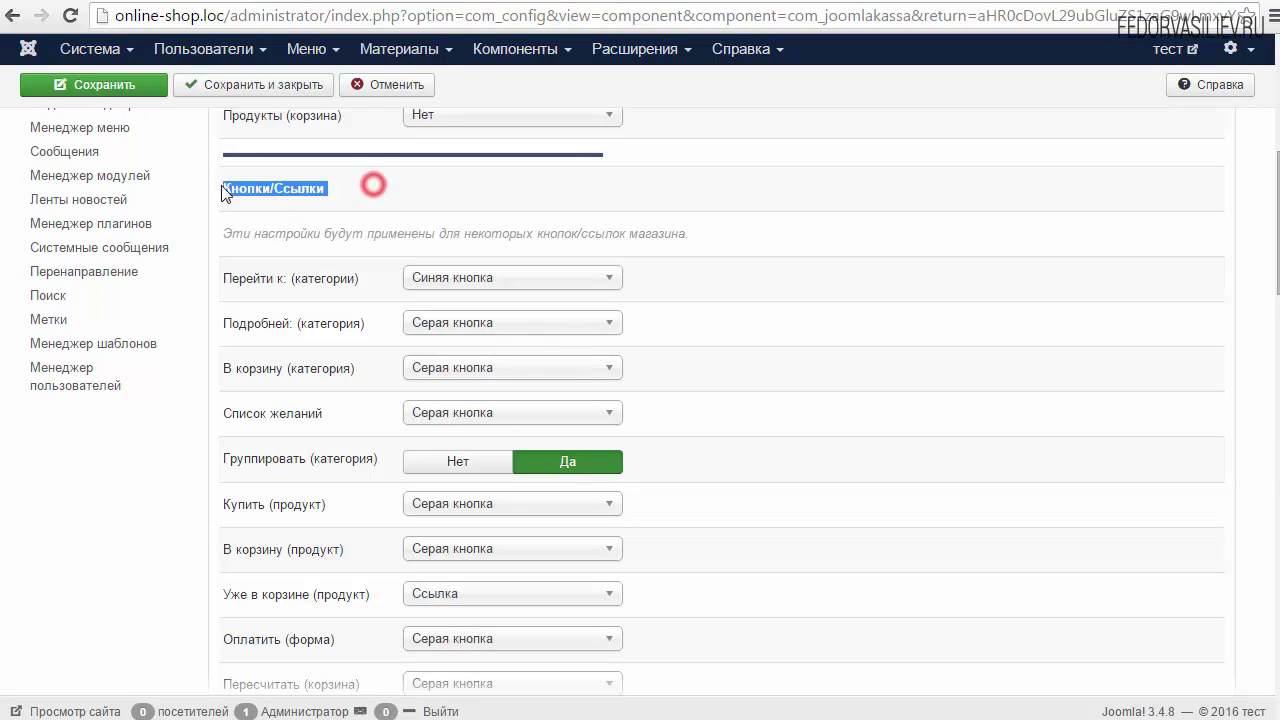
click(880, 200)
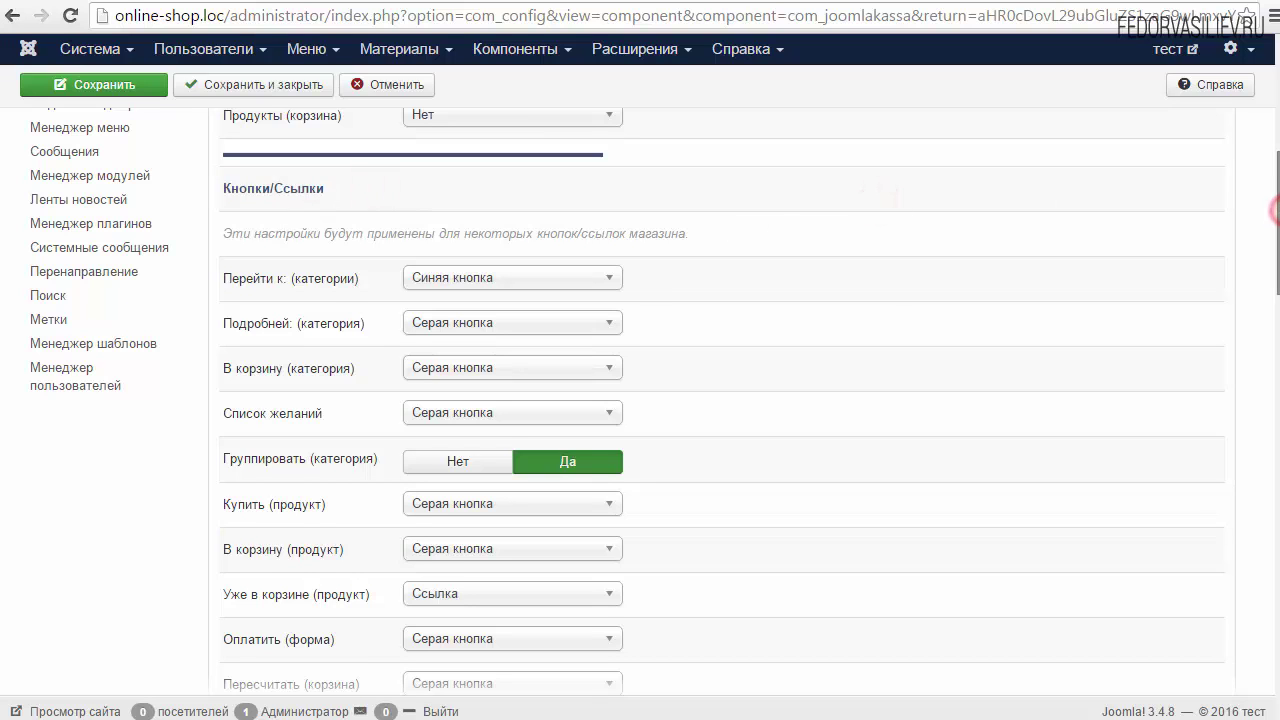
scroll(880, 200, down, 2)
mouse_move(280, 486)
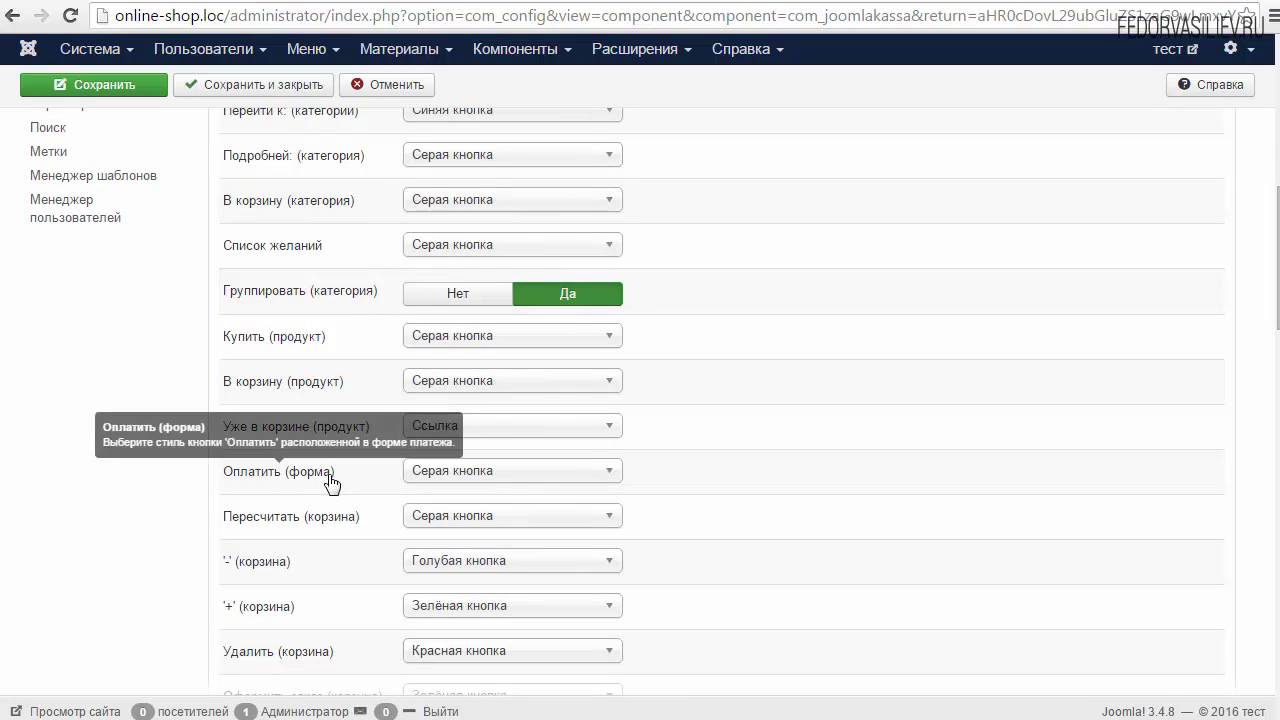
mouse_move(316, 527)
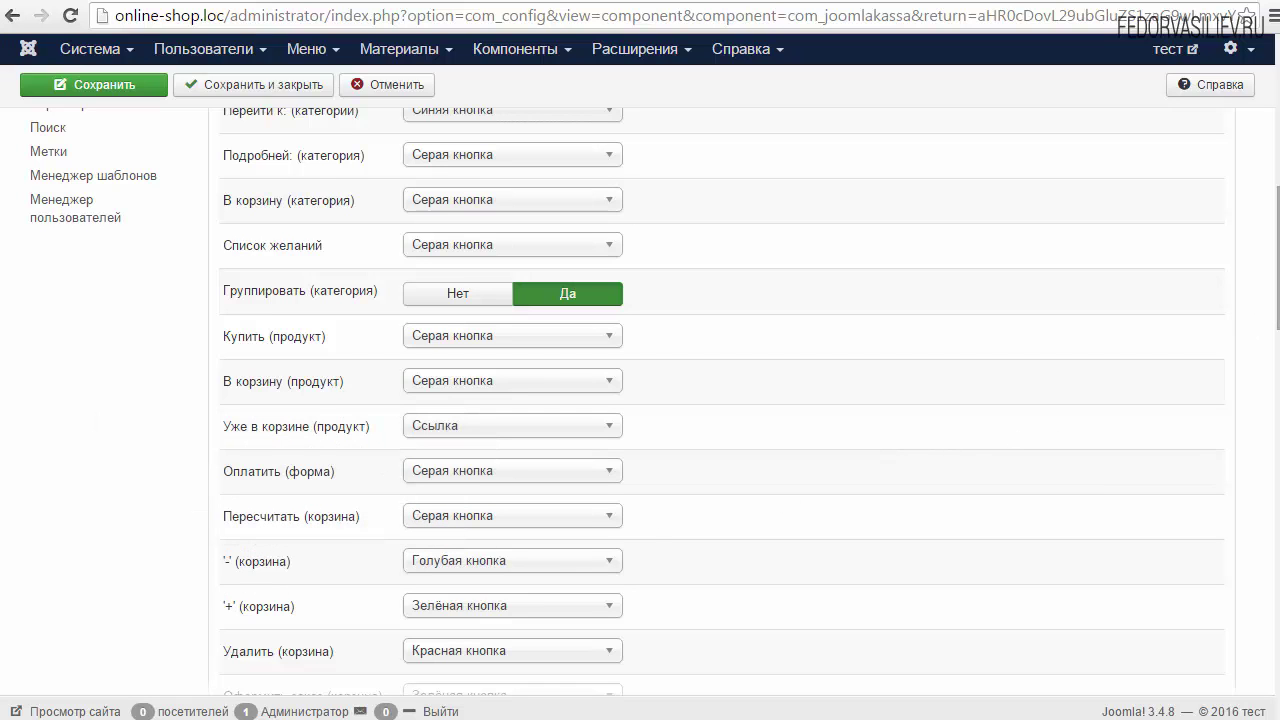
scroll(720, 397, down, 5)
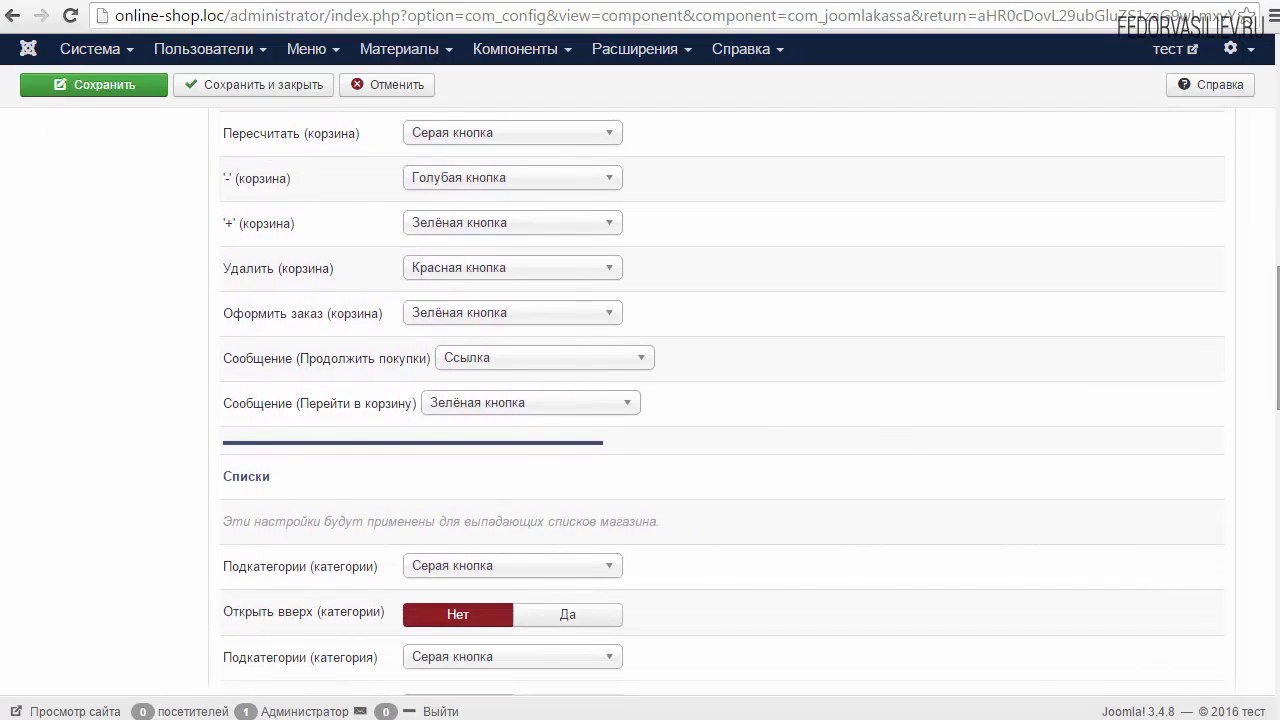
- In the Списки section, set the Подкатегории (категории) list style to Зелёная кнопка and save the configuration
scroll(950, 416, down, 4)
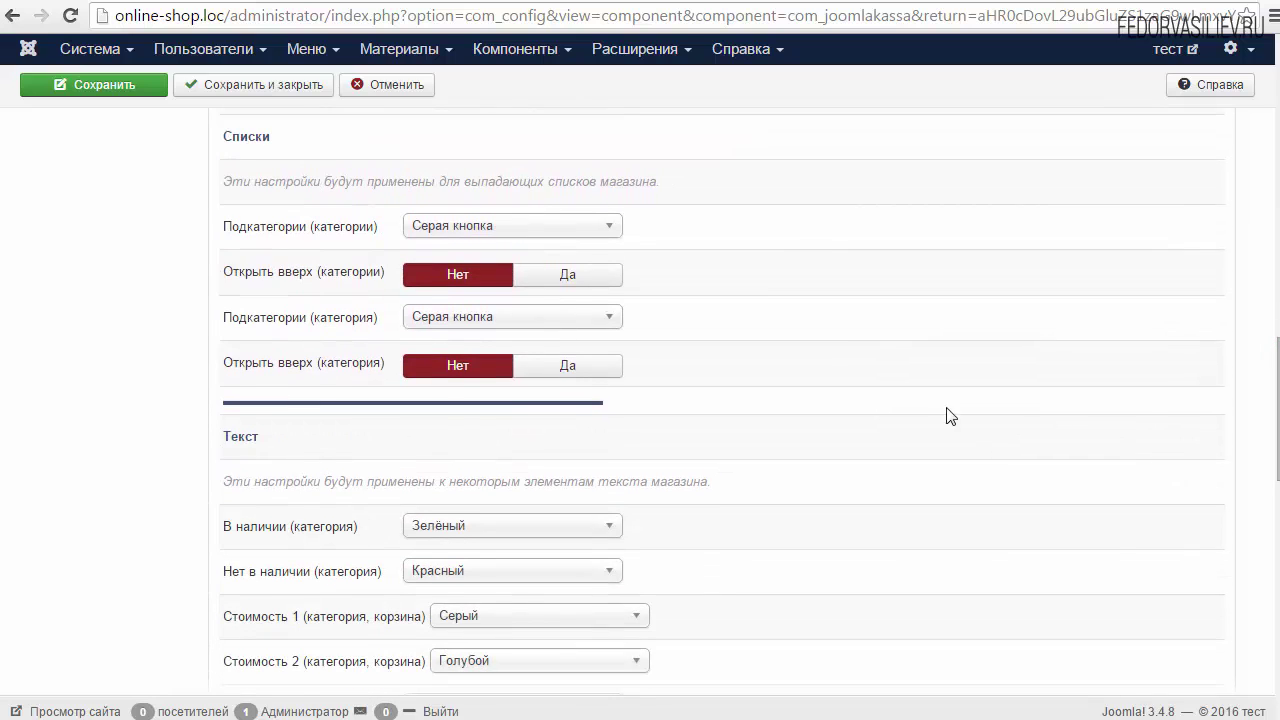
click(503, 227)
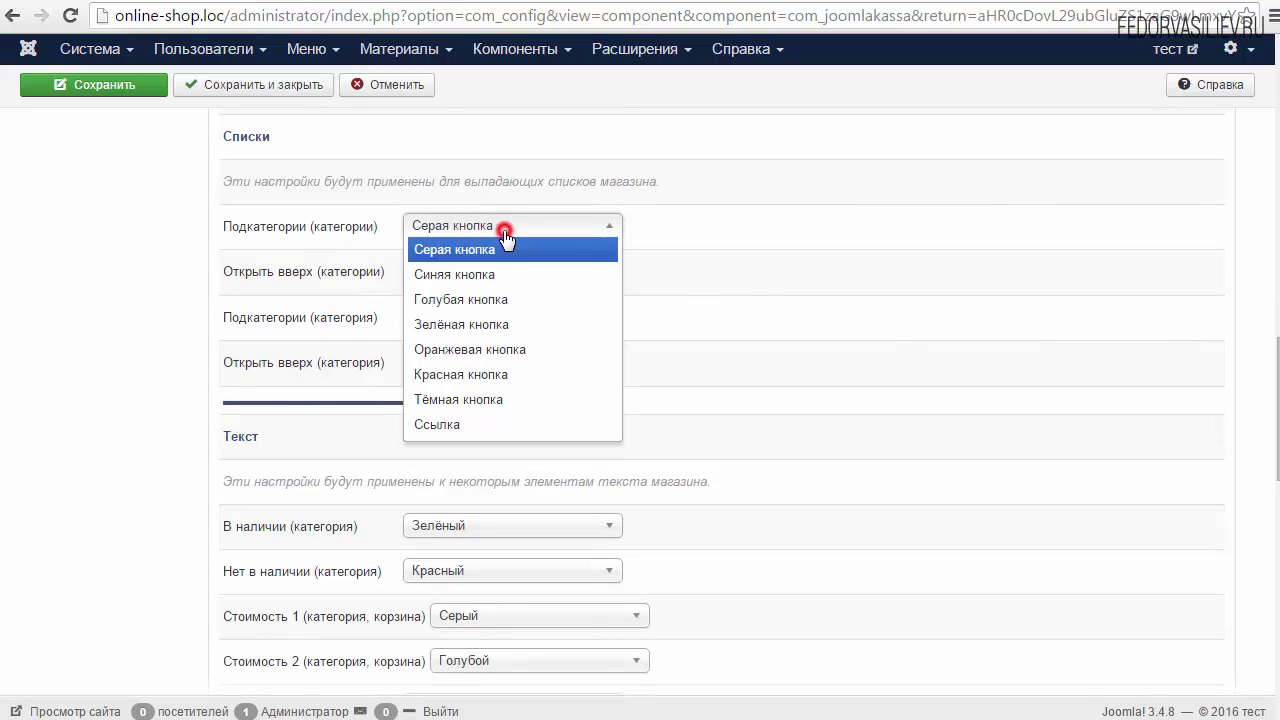
click(505, 325)
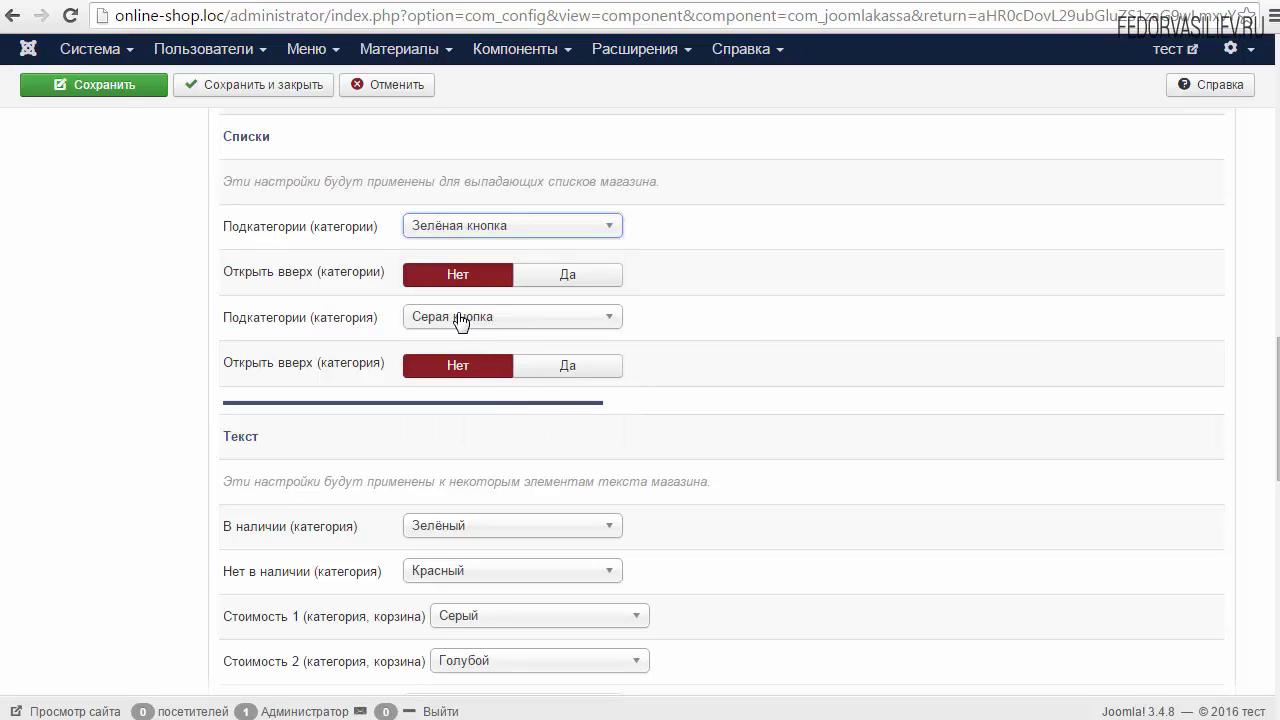
click(122, 88)
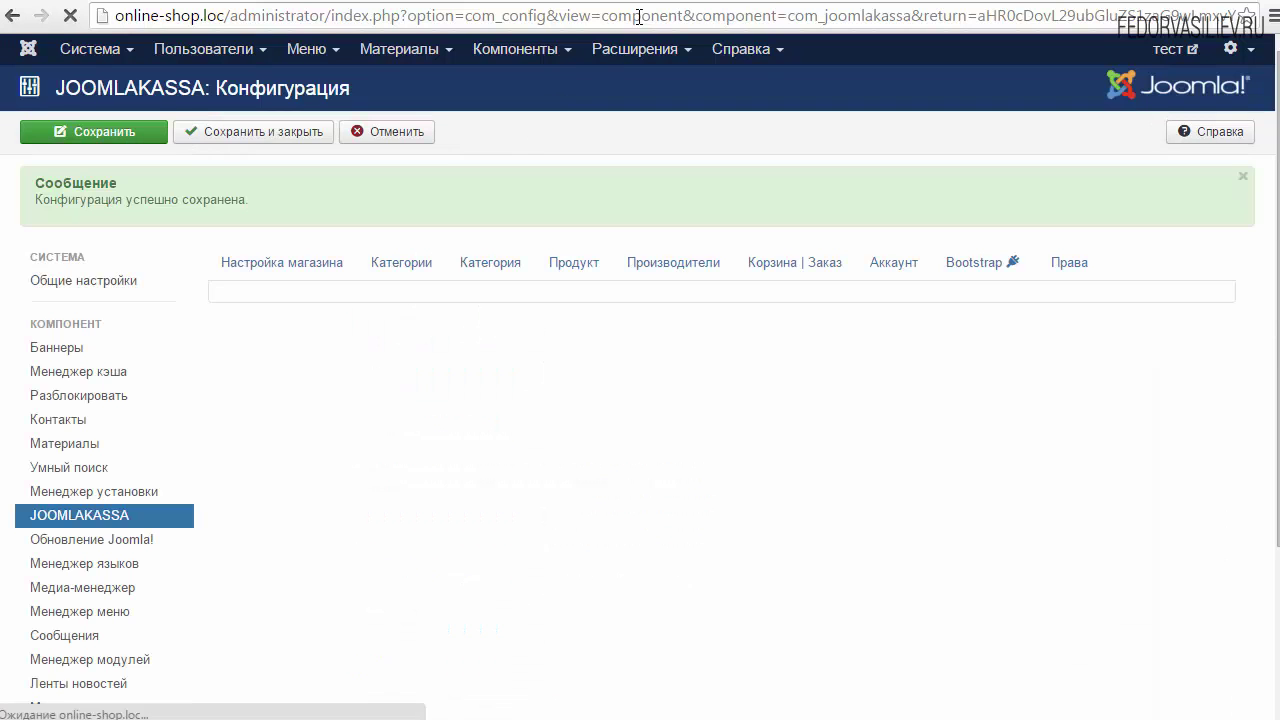
- Go back to the Apple smartphones category on the storefront and examine its products and subcategory blocks
key(ctrl+Tab)
click(15, 20)
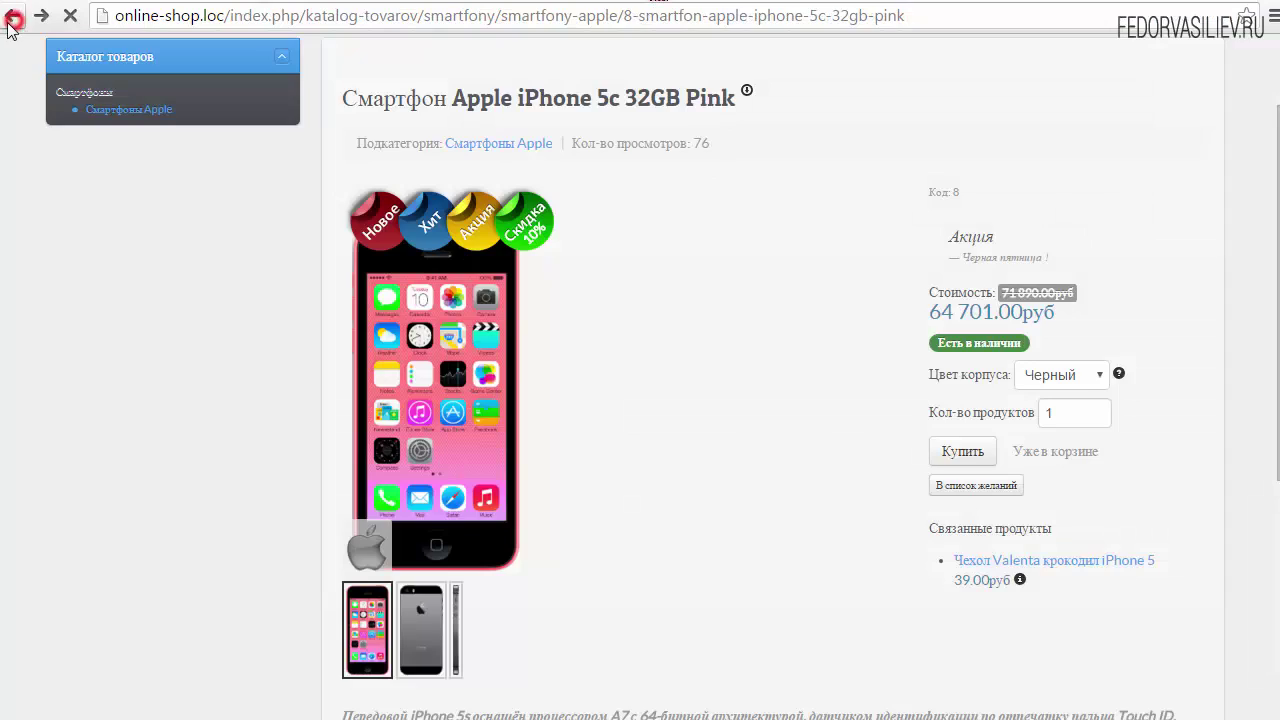
scroll(503, 400, down, 9)
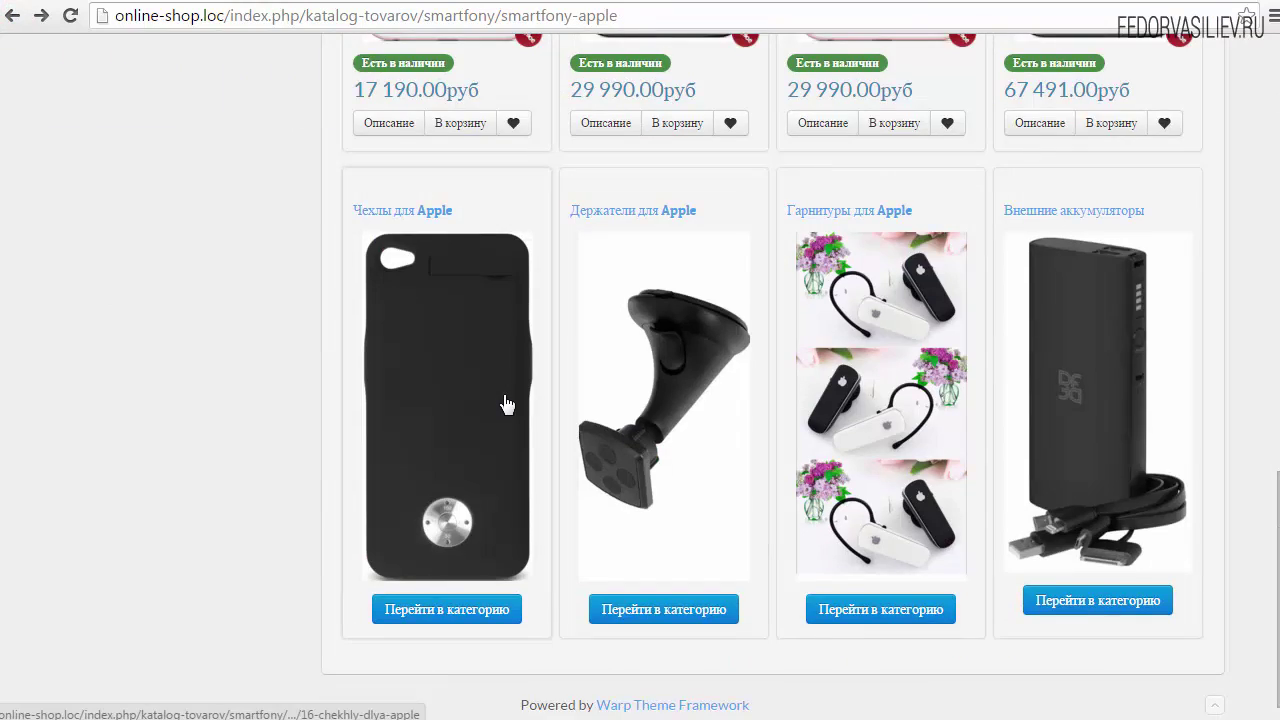
scroll(503, 400, up, 4)
scroll(505, 395, up, 6)
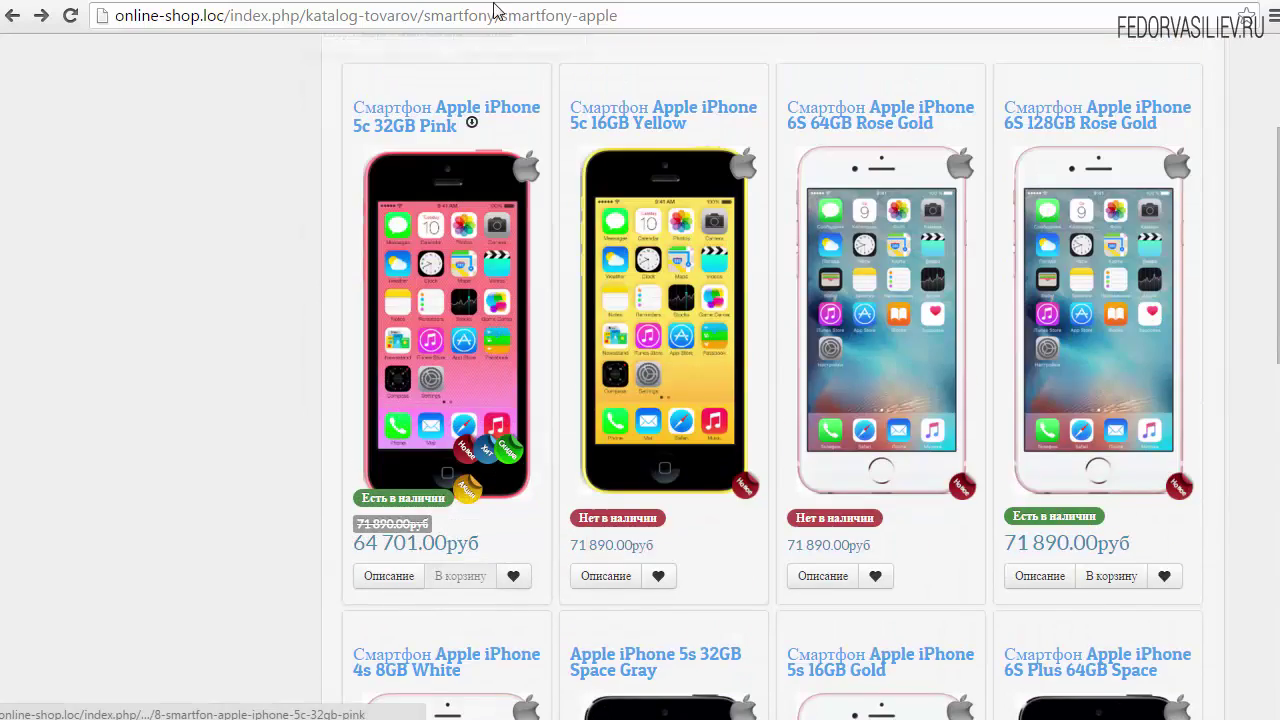
- In the shop configuration's Категории settings, set Список подкатегорий to Да and save
key(ctrl+Tab)
click(408, 265)
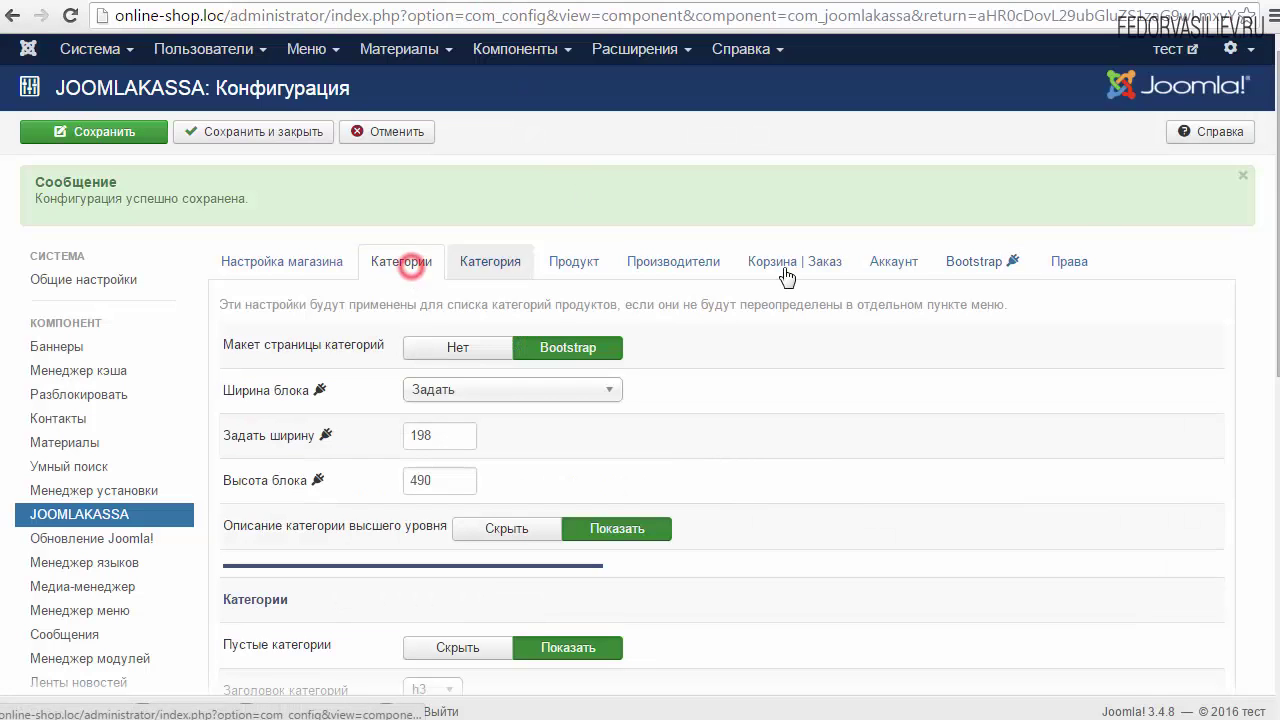
scroll(720, 400, down, 5)
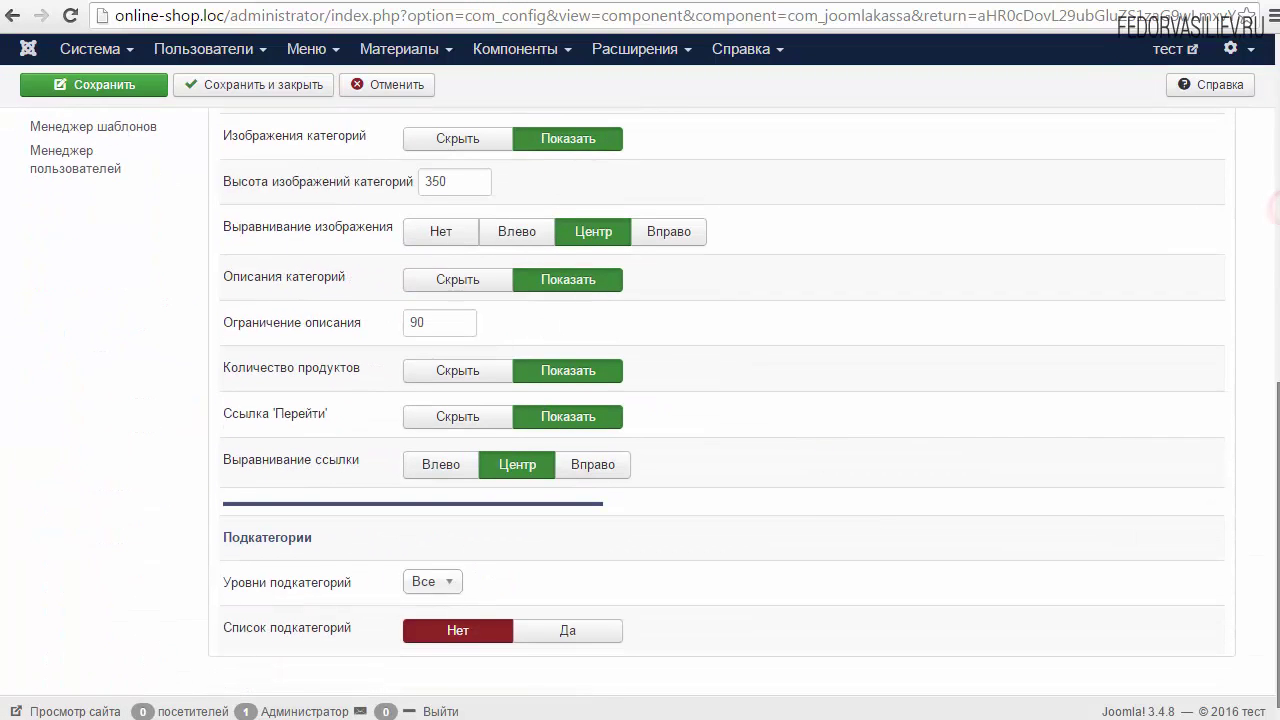
mouse_move(292, 636)
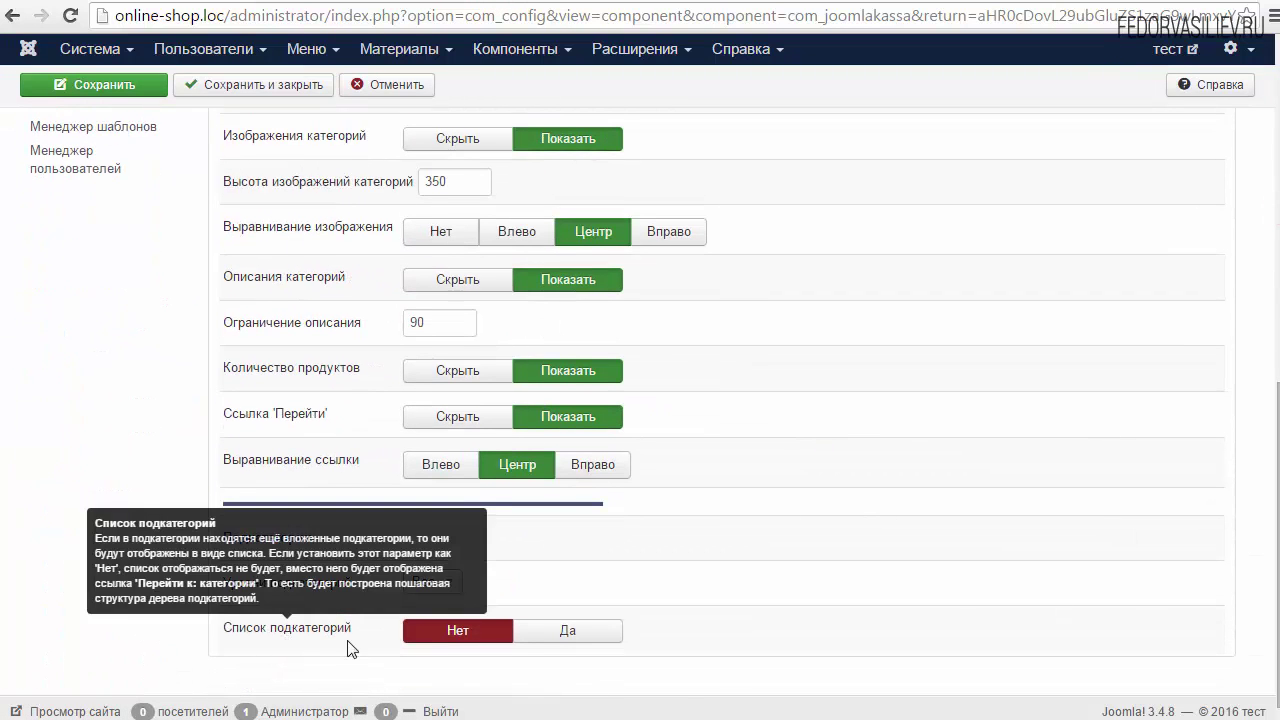
click(552, 631)
click(124, 86)
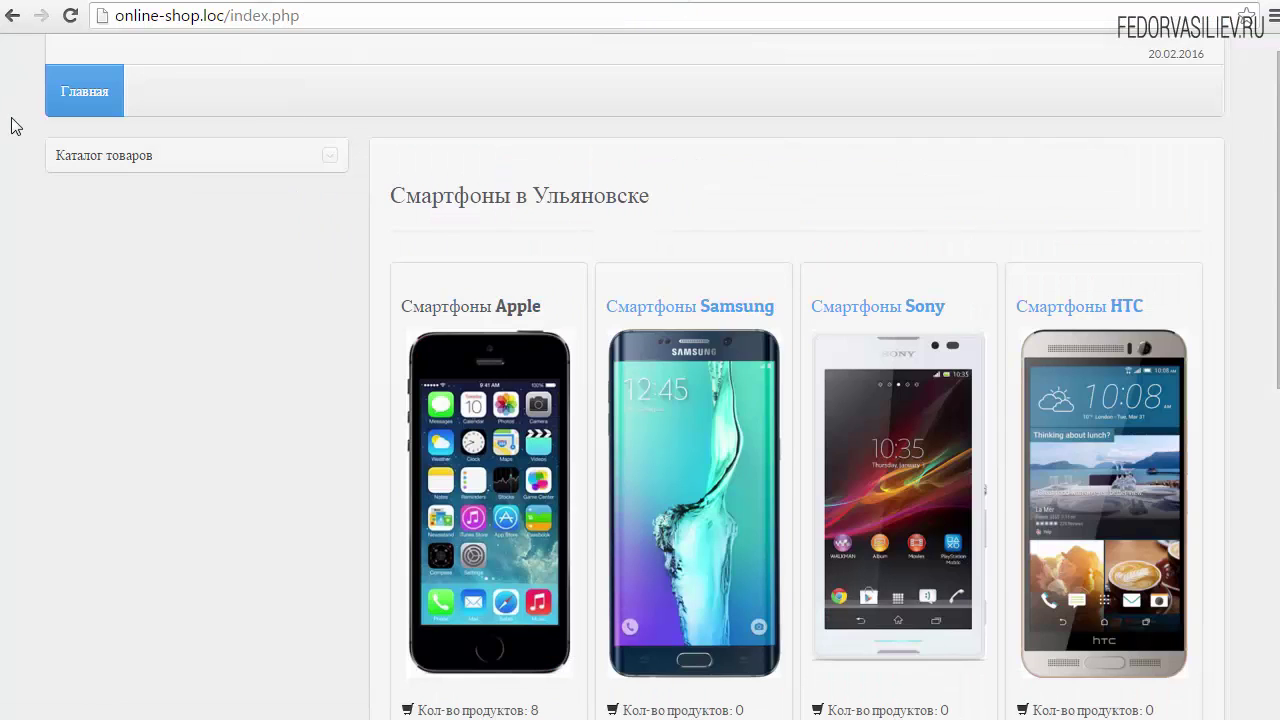
- On the storefront's main page, expand and collapse the Подкатегории list of the Apple smartphones category to examine its styling
scroll(230, 262, down, 4)
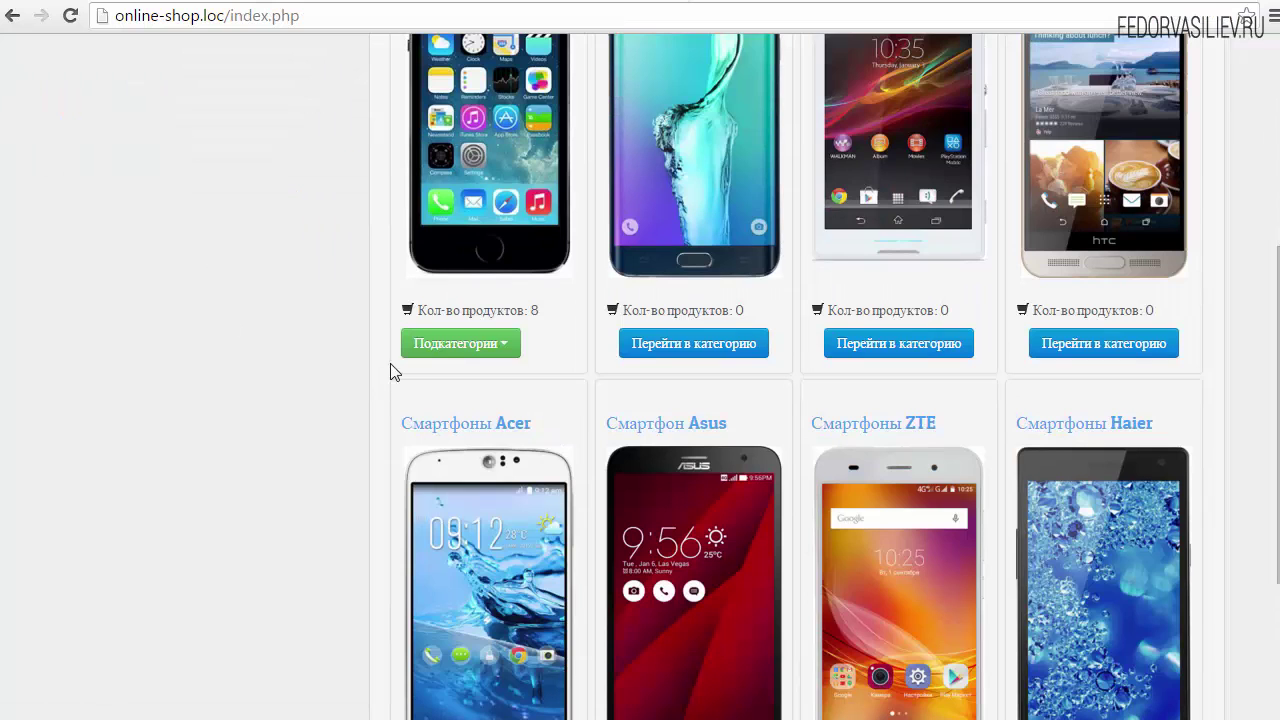
click(494, 345)
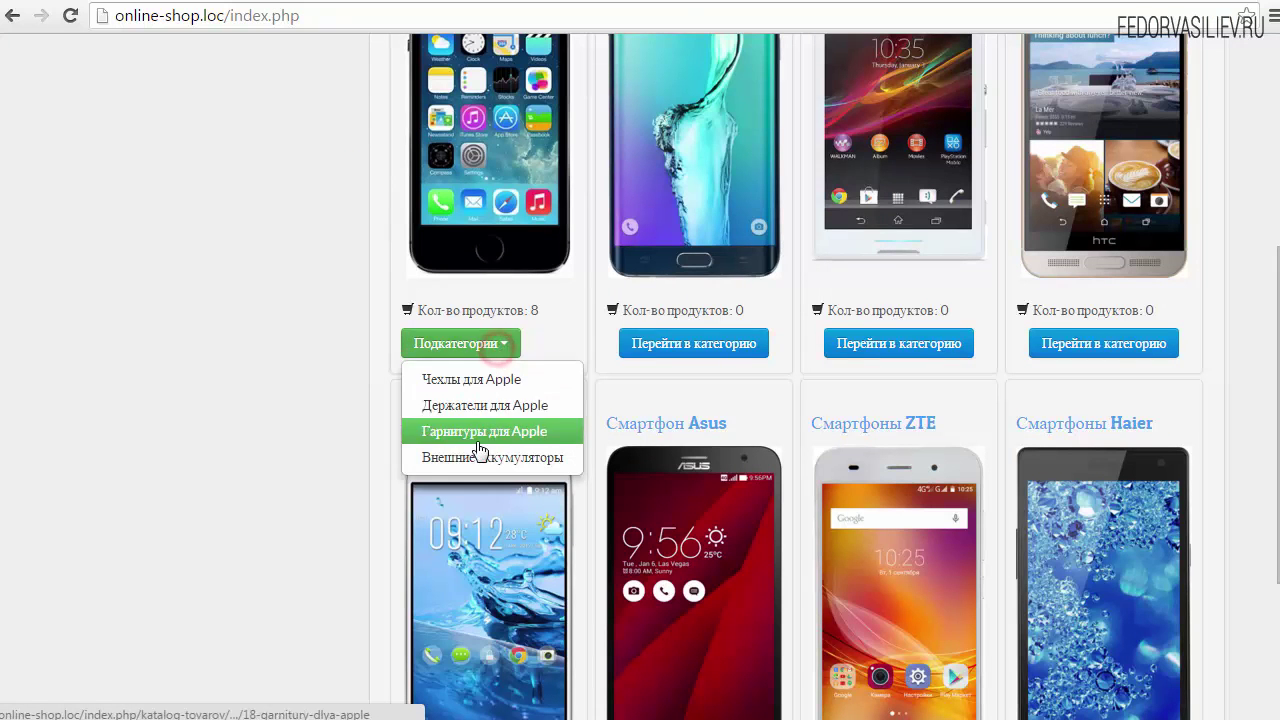
click(544, 333)
scroll(571, 334, up, 3)
scroll(575, 337, down, 2)
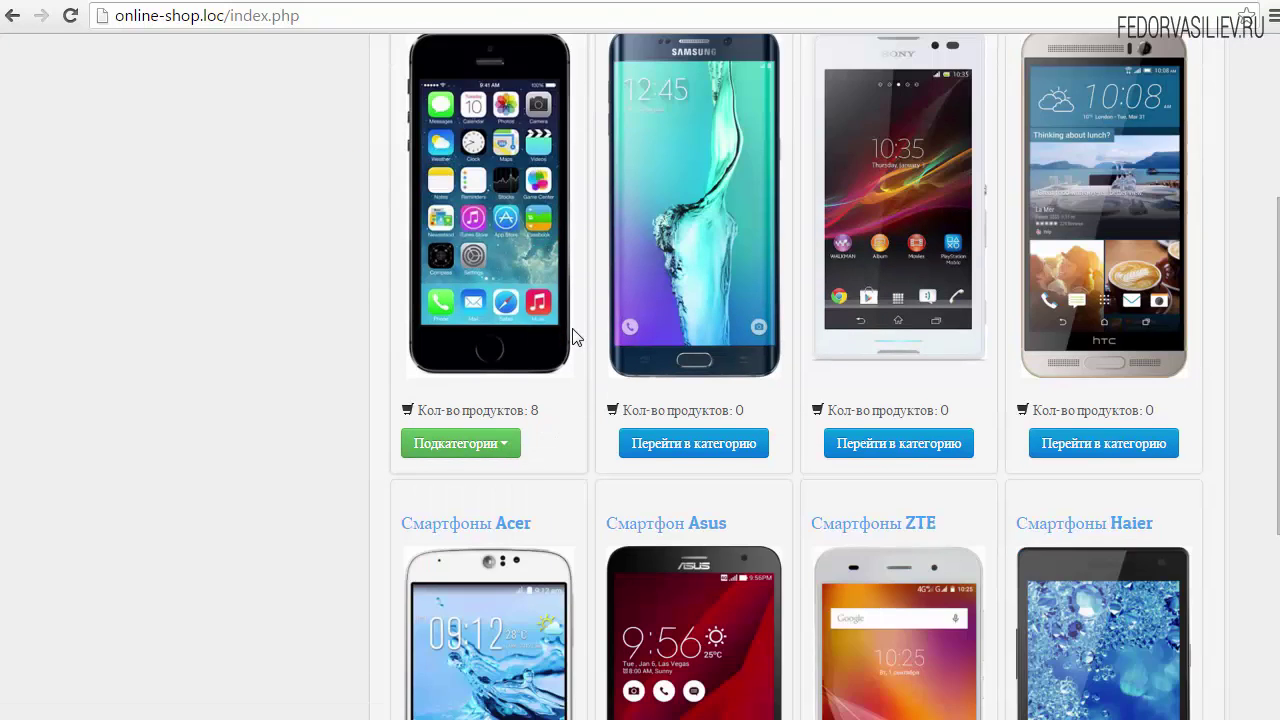
click(507, 446)
click(548, 438)
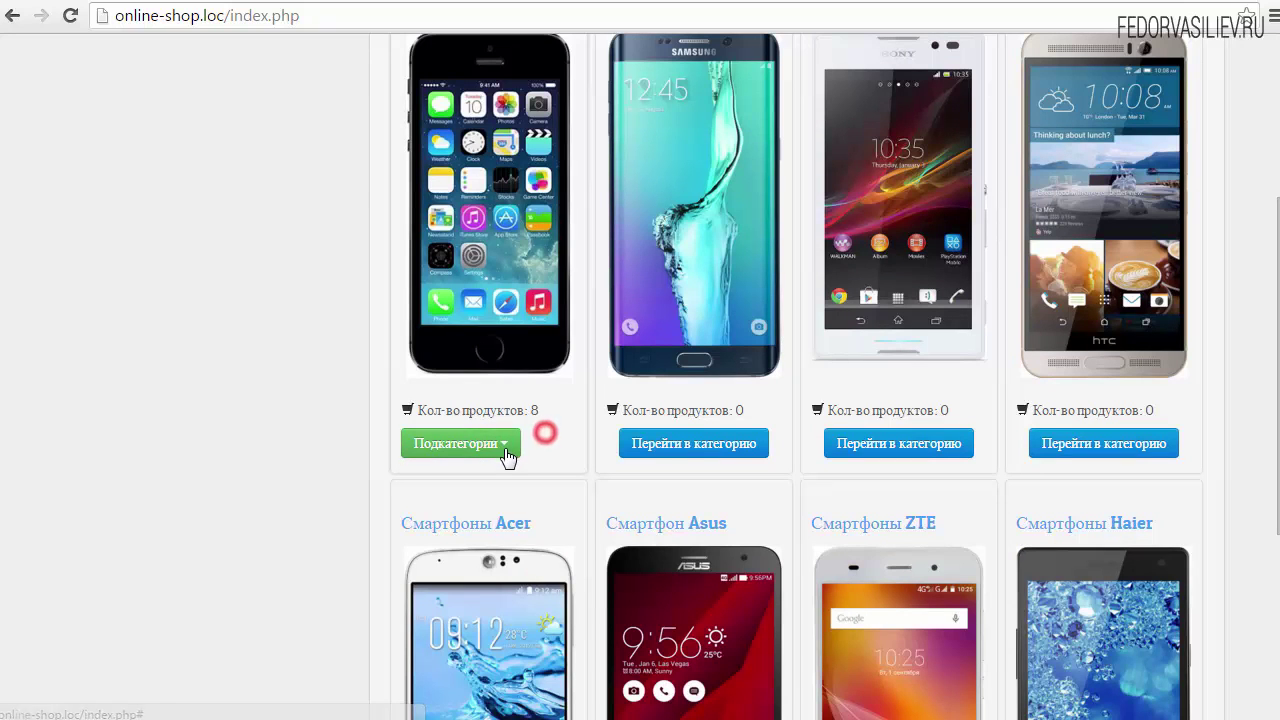
click(498, 443)
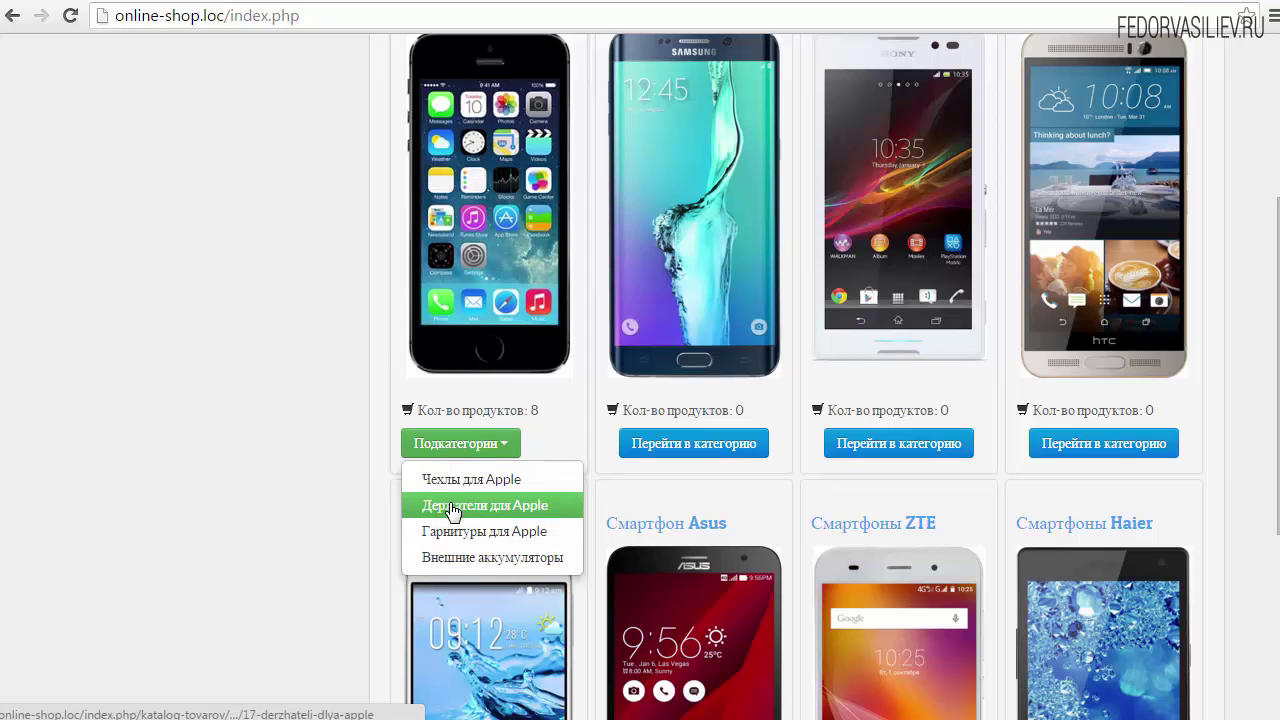
click(552, 445)
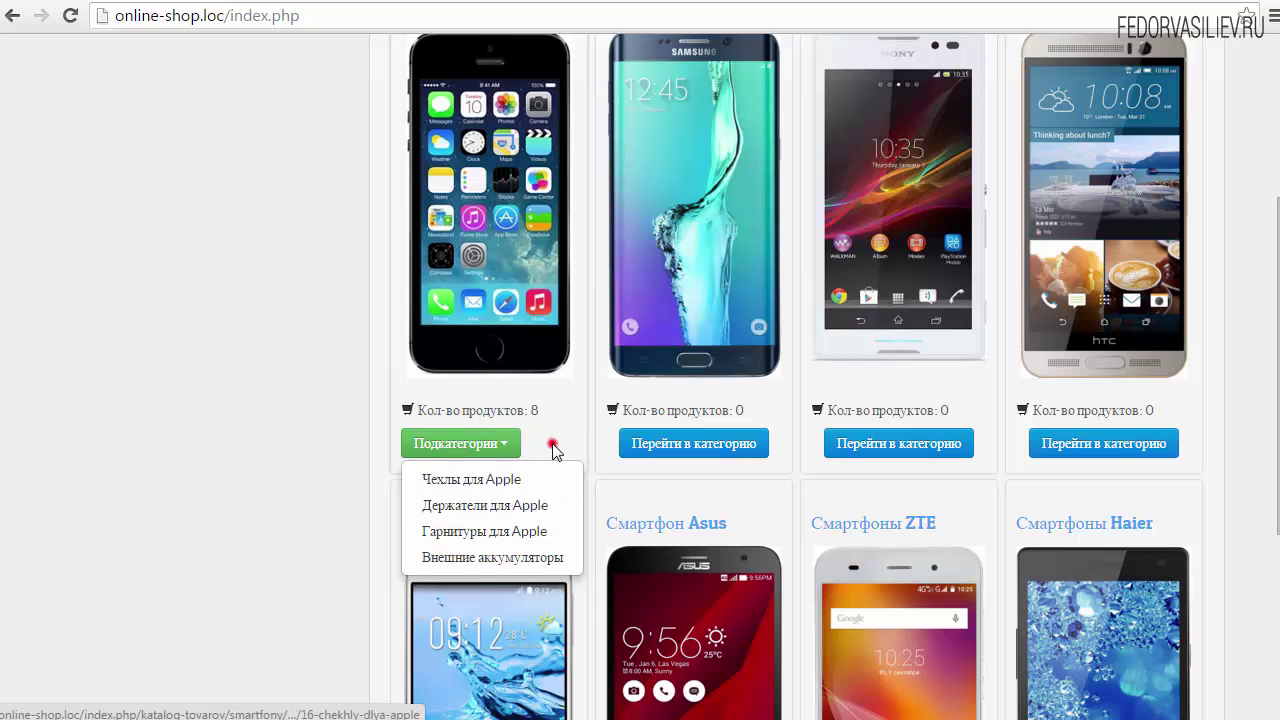
click(491, 445)
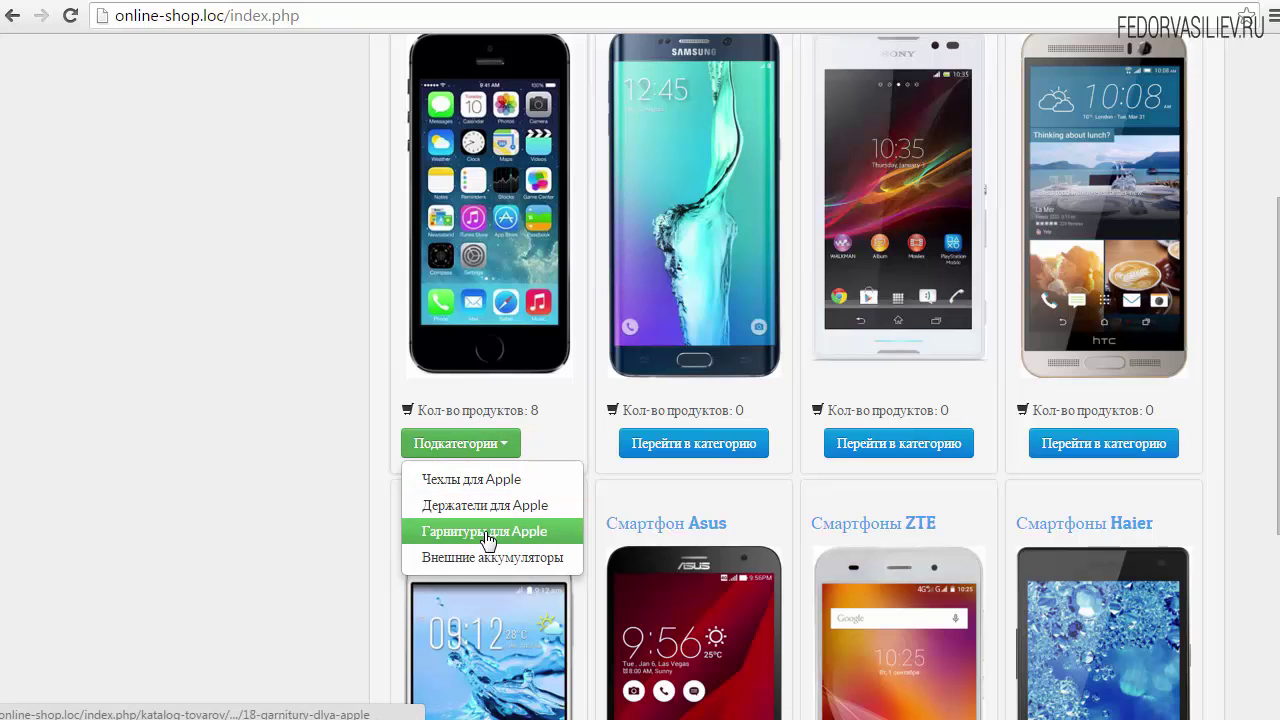
click(549, 436)
- In the Bootstrap configuration's Списки section, set Открыть вверх (категории) to Да and save
click(520, 3)
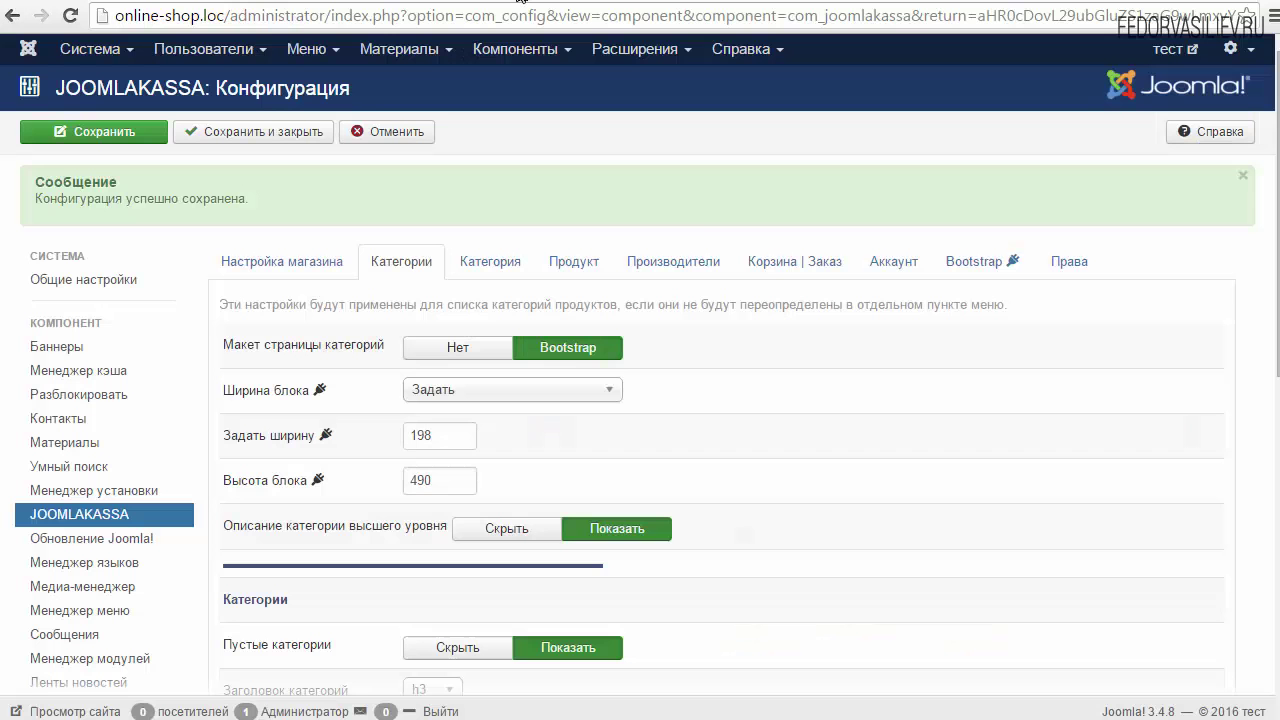
scroll(740, 320, down, 6)
scroll(833, 287, down, 8)
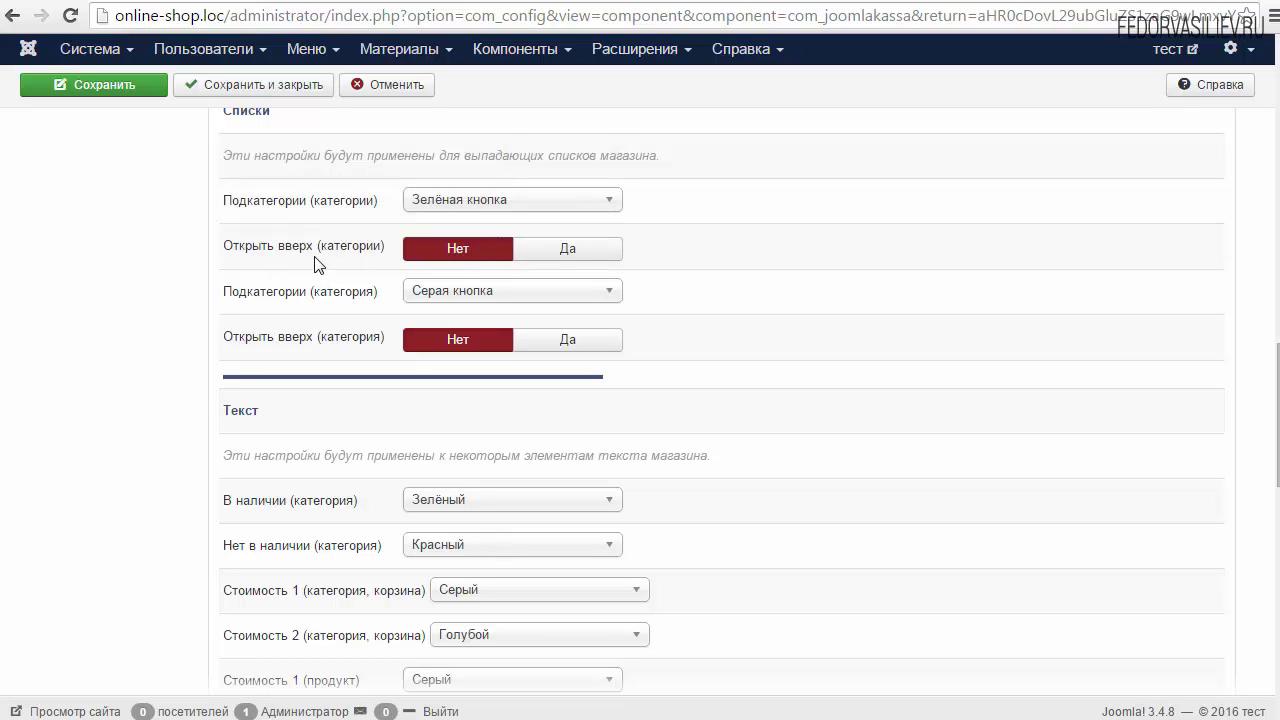
click(594, 242)
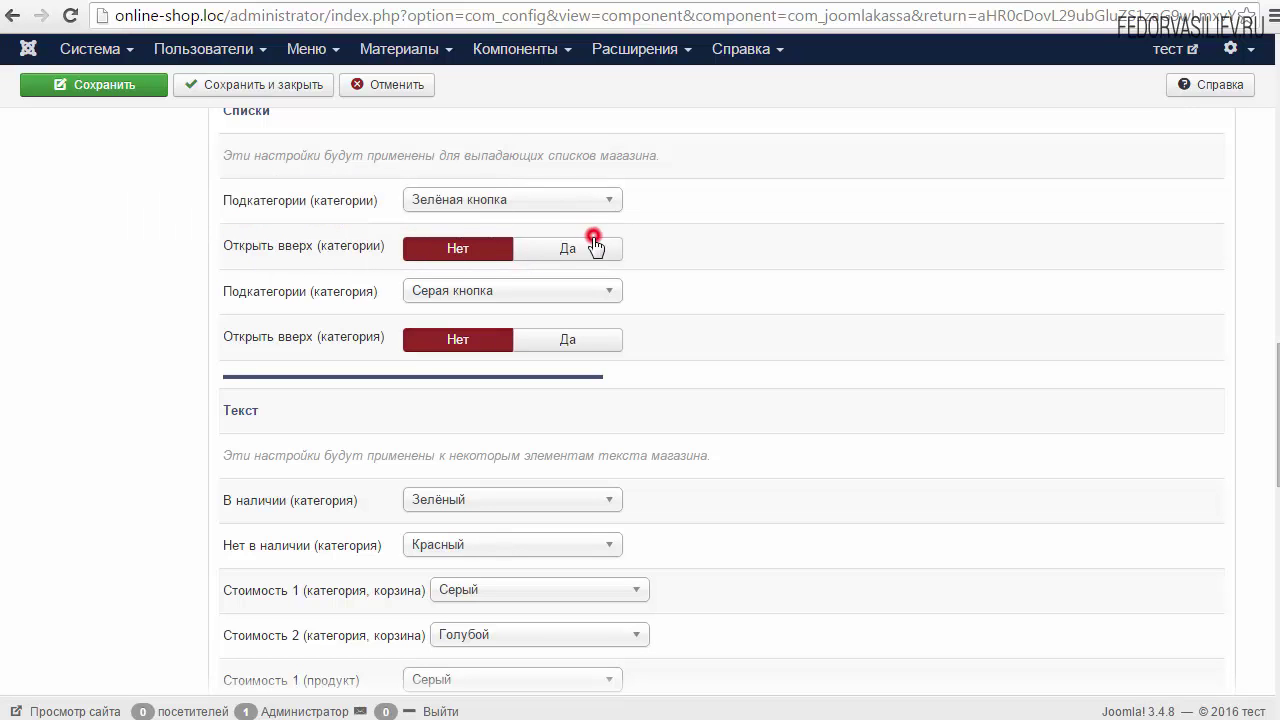
click(135, 86)
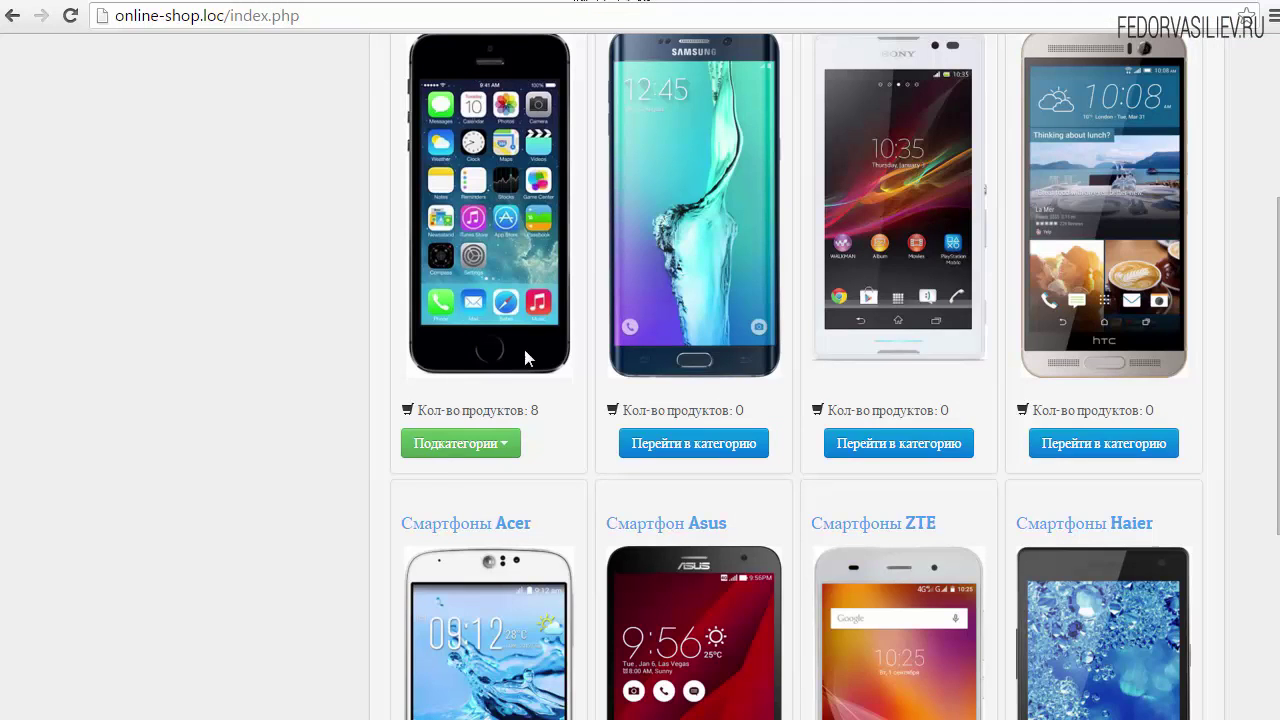
- Reload the storefront's main page and check which way the Apple category's Подкатегории list opens
click(463, 445)
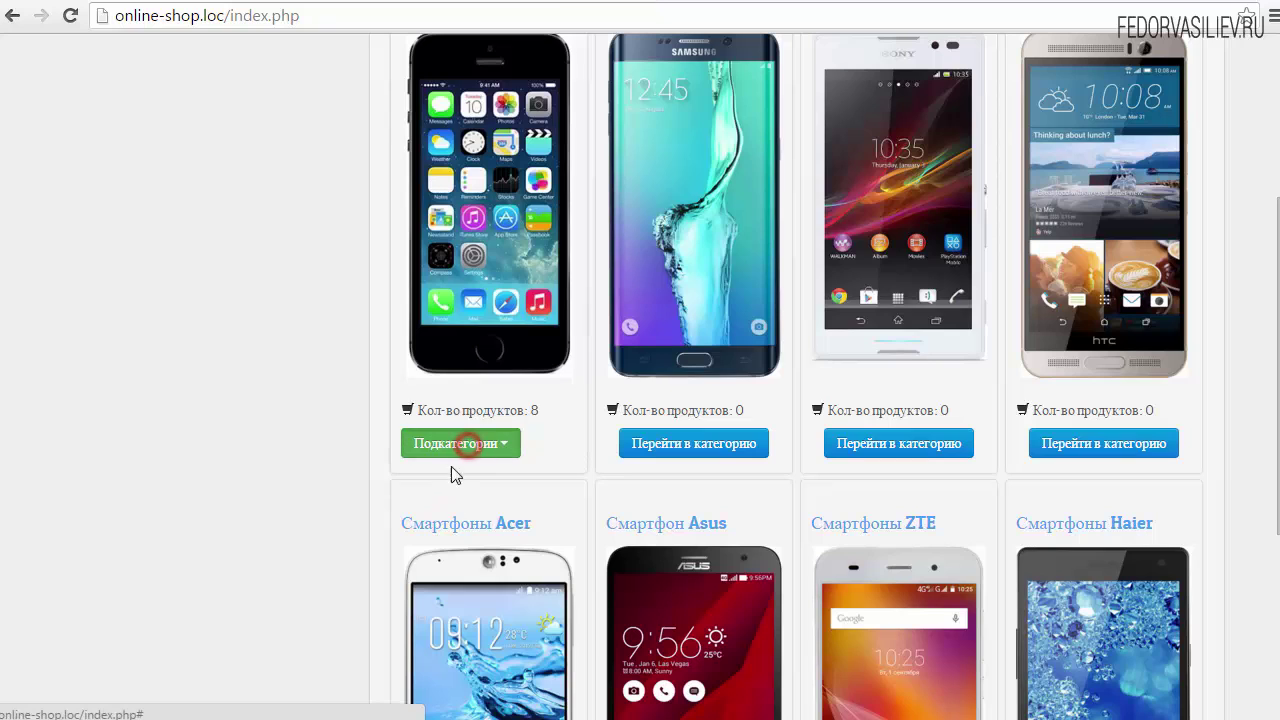
click(556, 444)
click(69, 17)
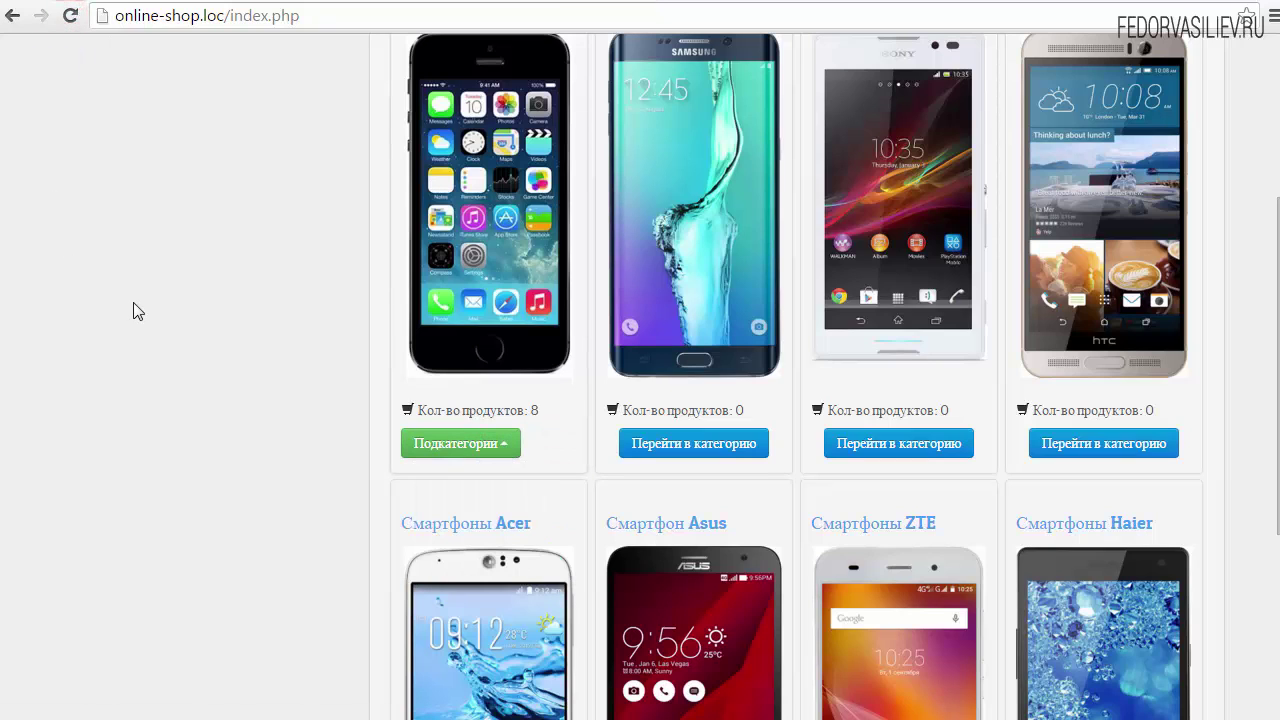
click(502, 452)
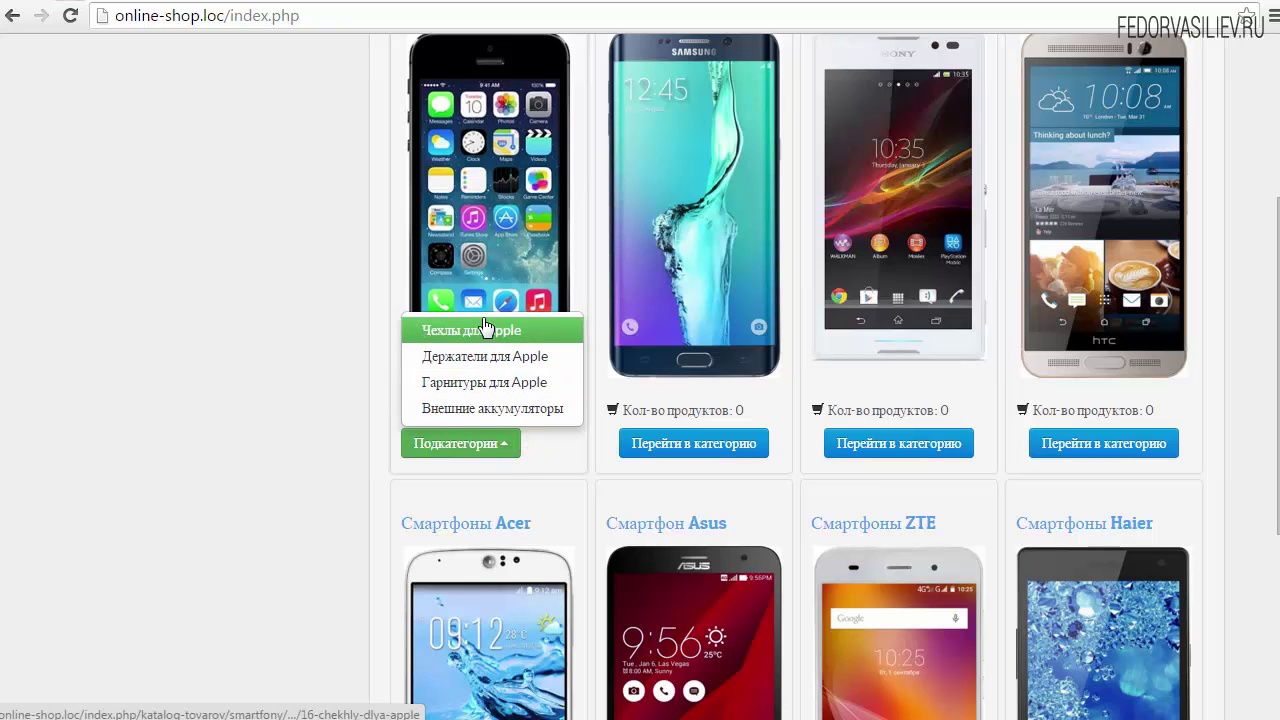
click(542, 454)
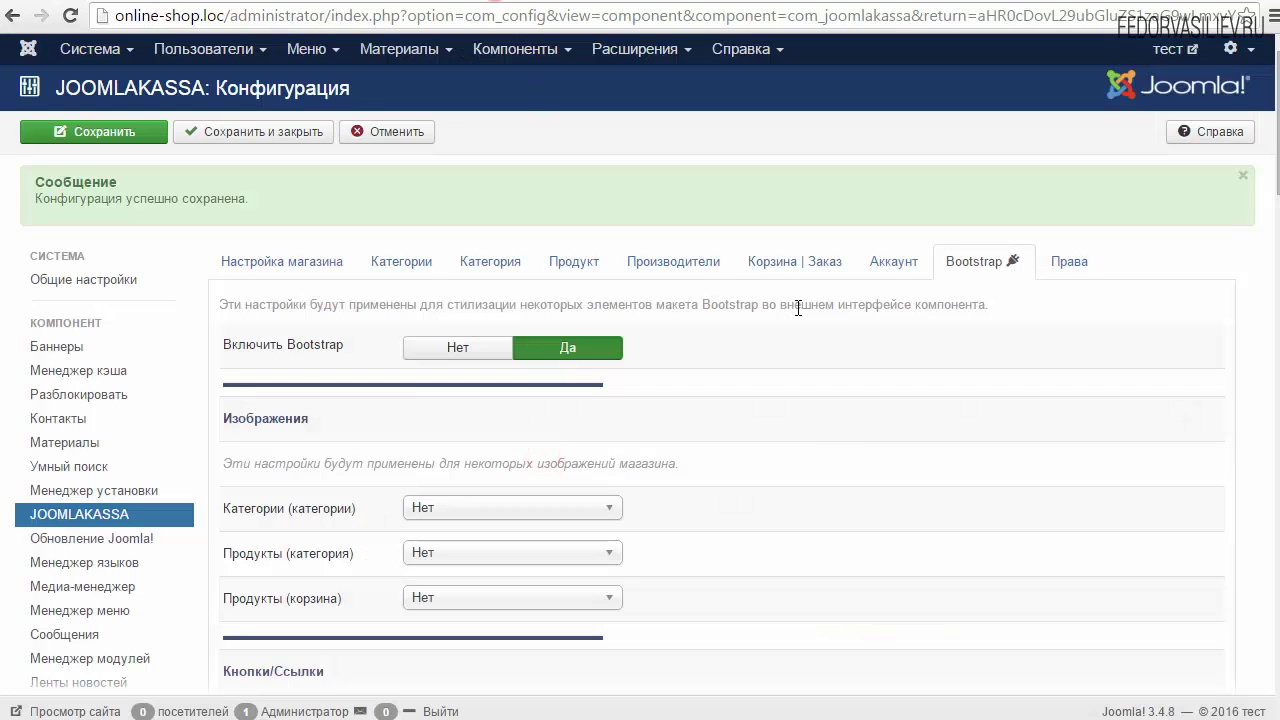
- Return to the Bootstrap configuration and review the Подкатегории (категория) option in the Списки section
scroll(830, 285, down, 15)
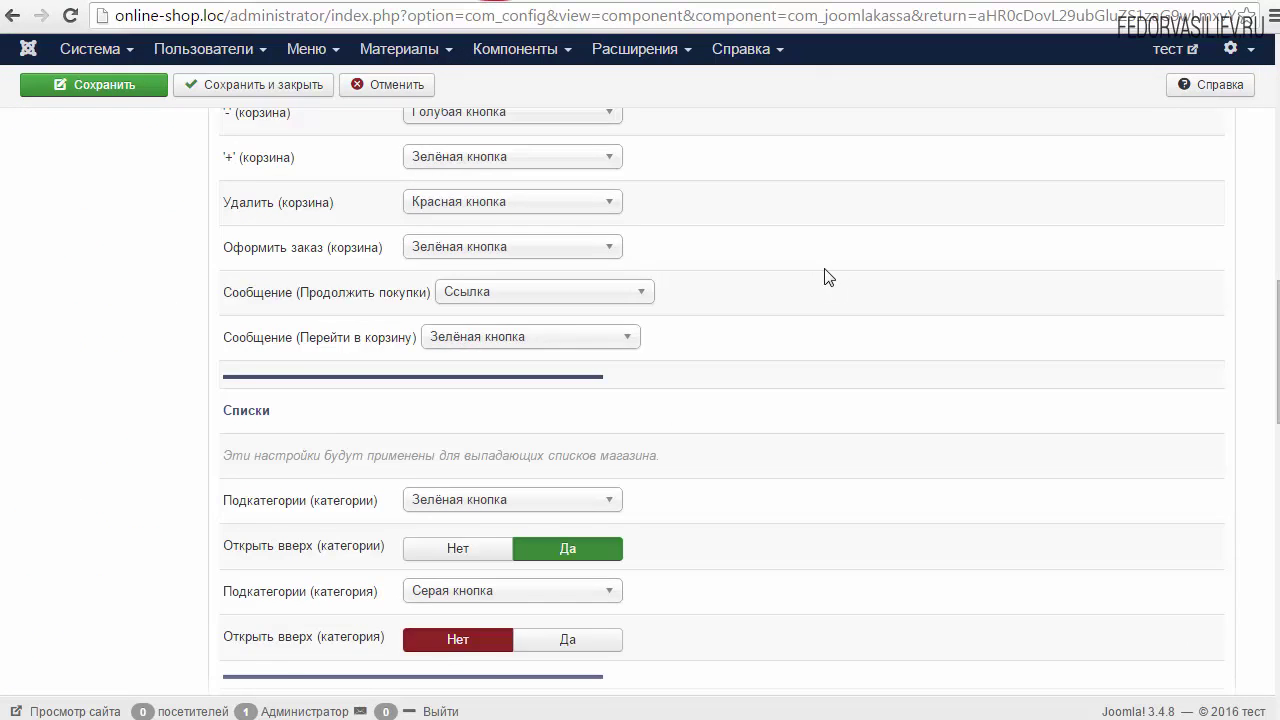
scroll(828, 278, down, 1)
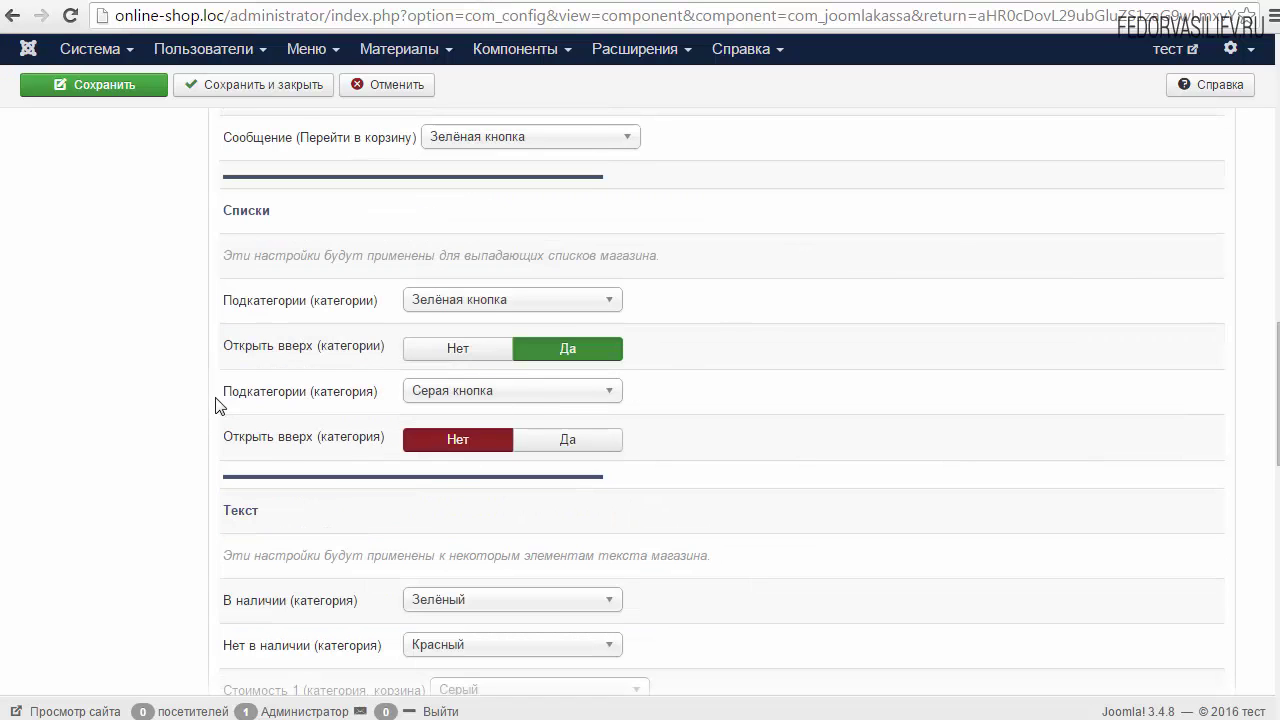
drag(228, 391, 308, 392)
click(445, 355)
scroll(424, 335, up, 15)
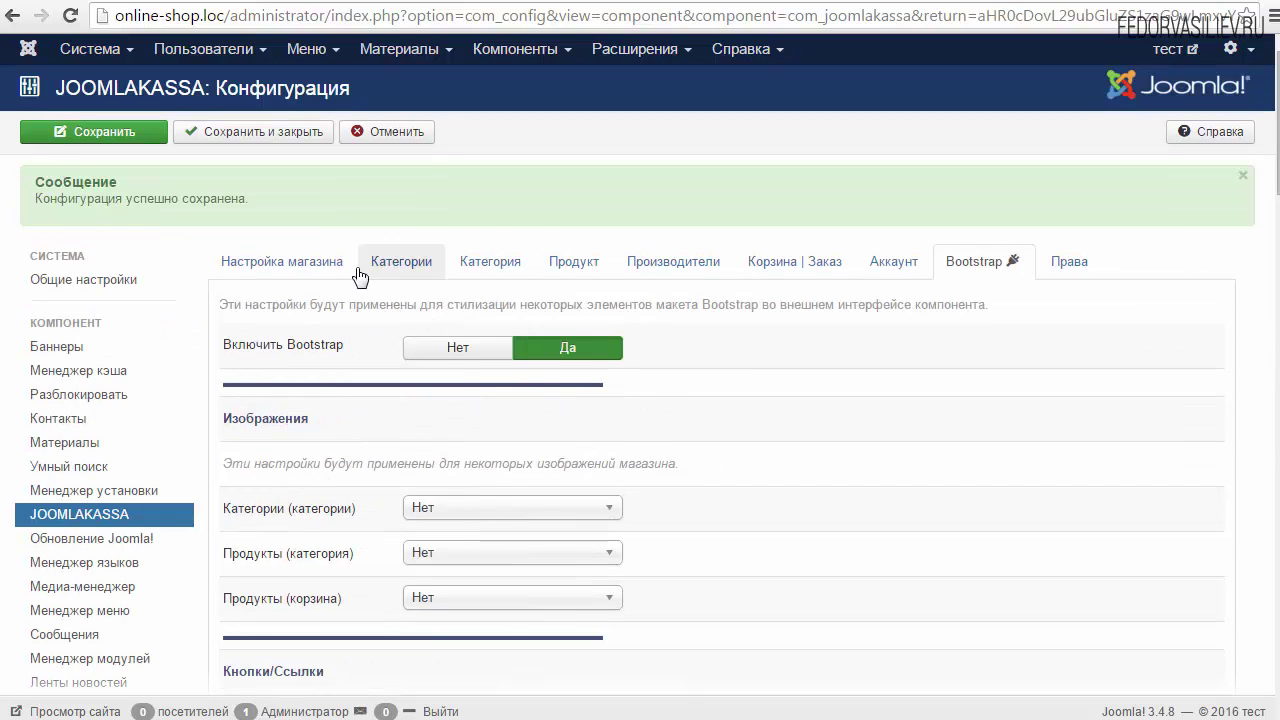
- In the Категории settings, set Список подкатегорий to Нет and save the configuration
click(386, 262)
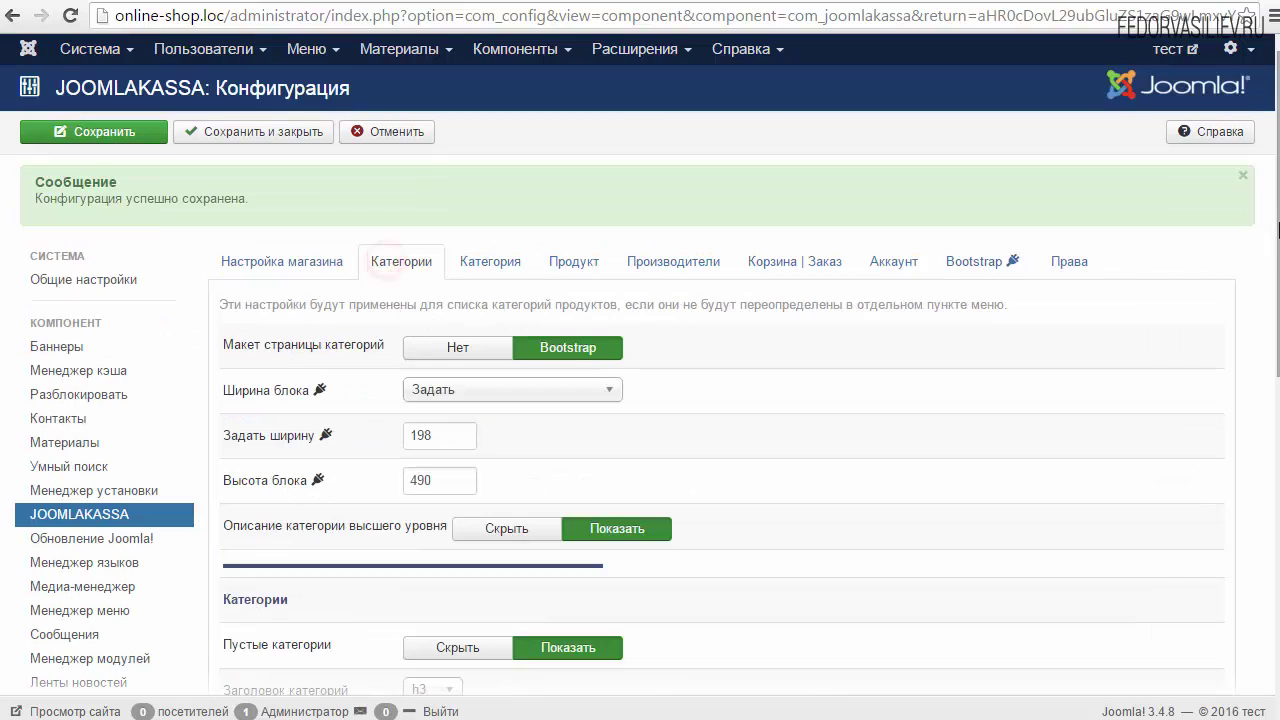
scroll(386, 262, down, 8)
click(467, 630)
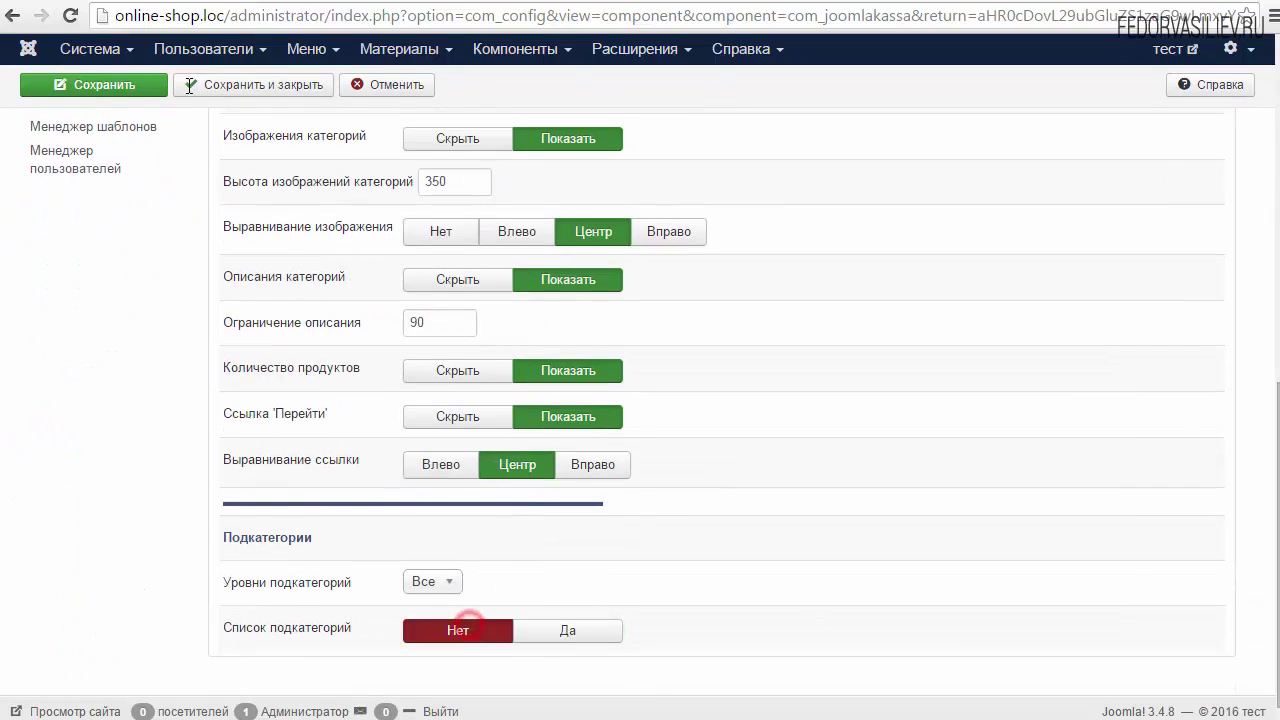
click(152, 85)
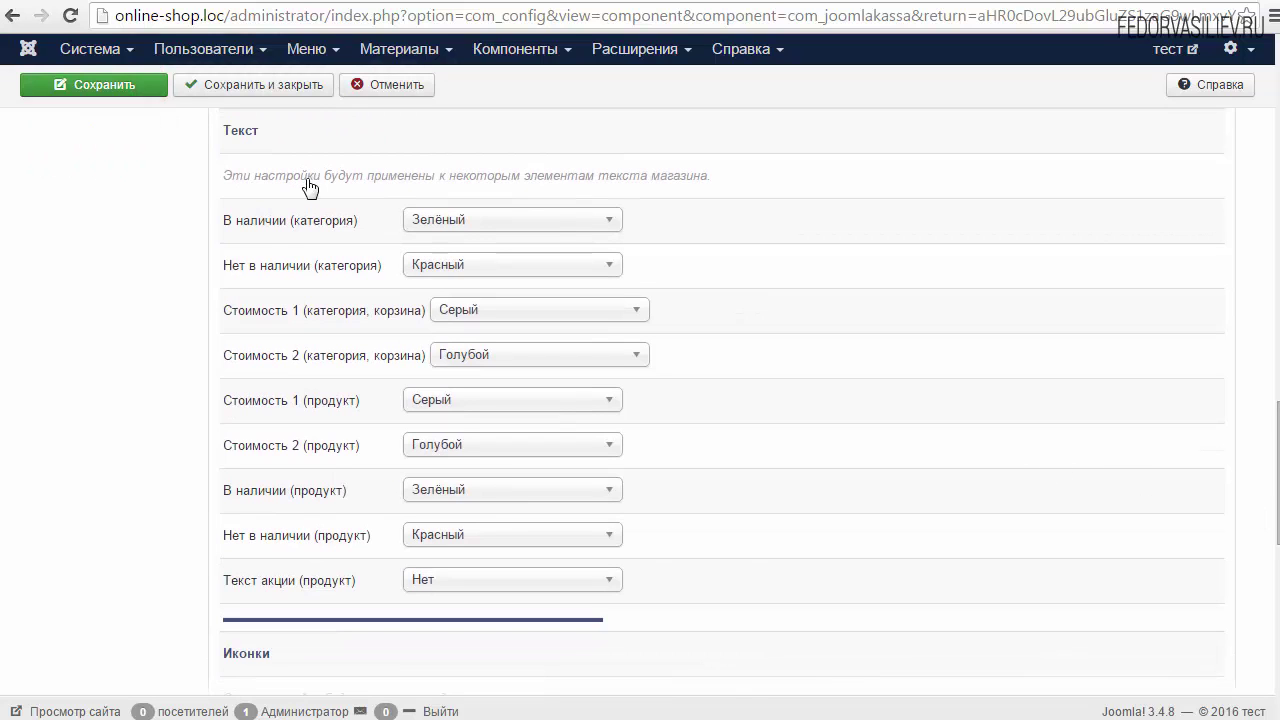
- Review the description of the В наличии (категория) option in the Bootstrap configuration's Текст section
mouse_move(330, 228)
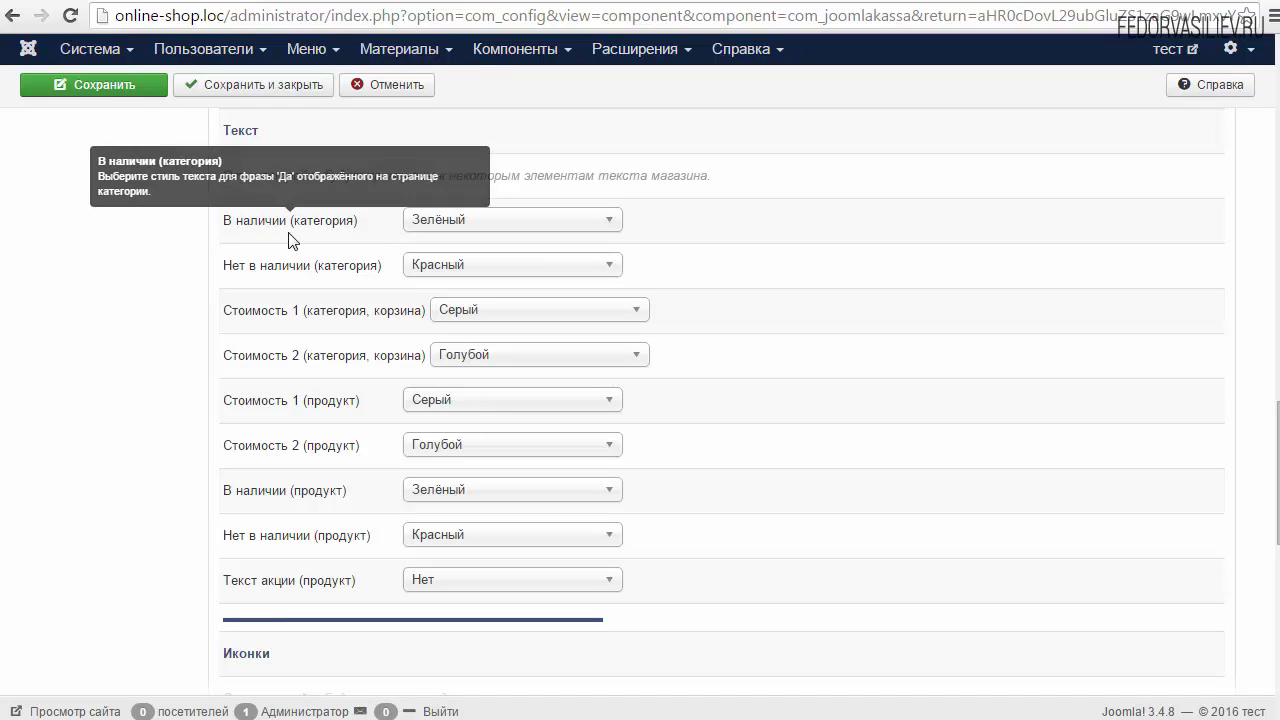
drag(286, 222, 223, 220)
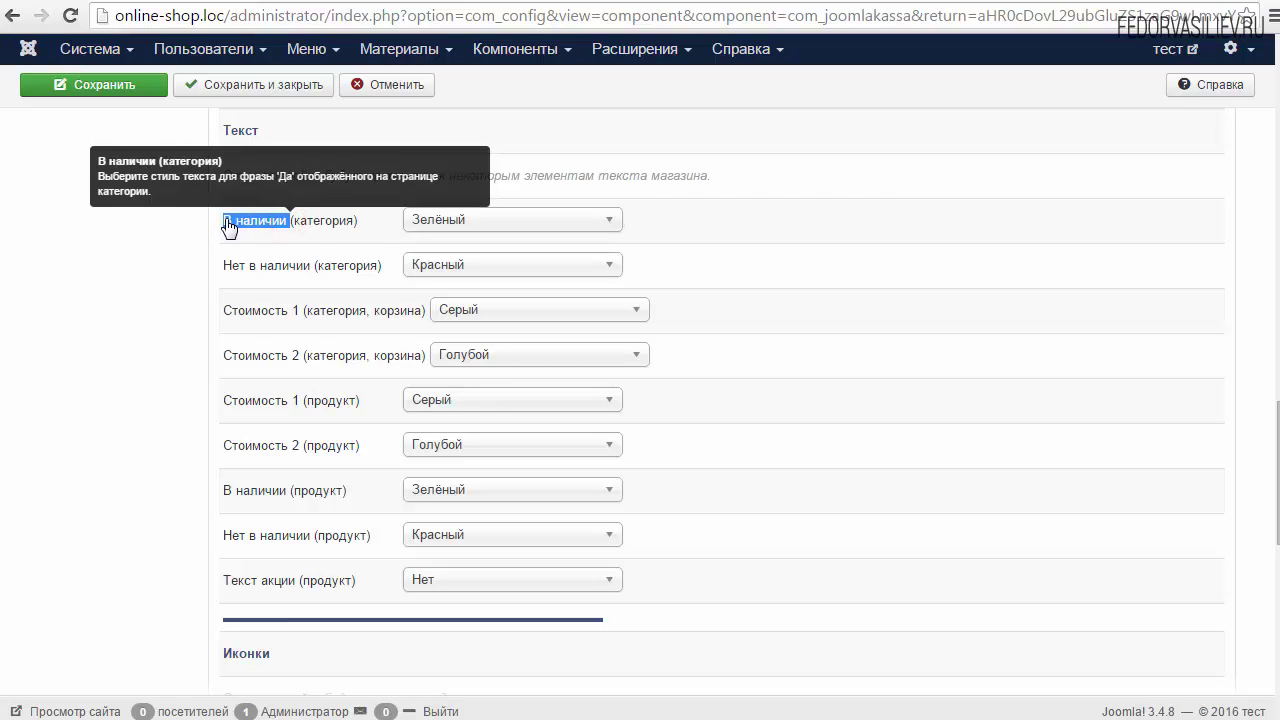
click(296, 236)
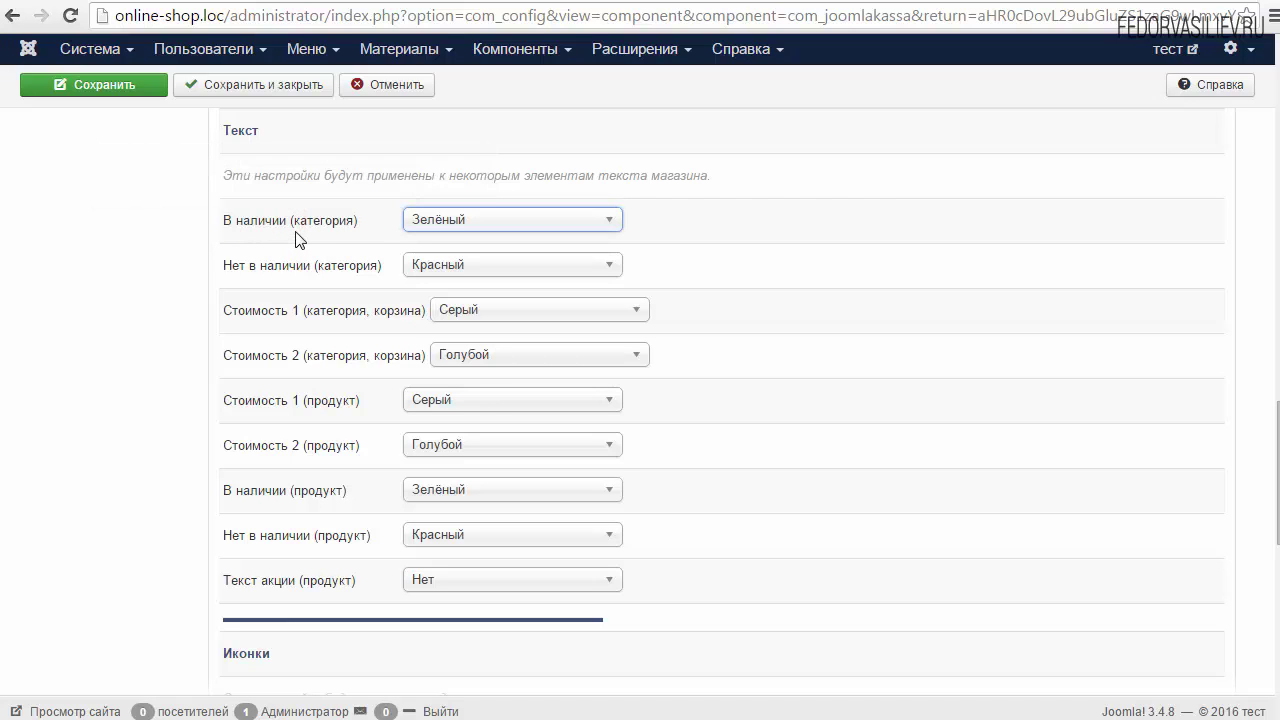
drag(358, 222, 290, 222)
click(371, 226)
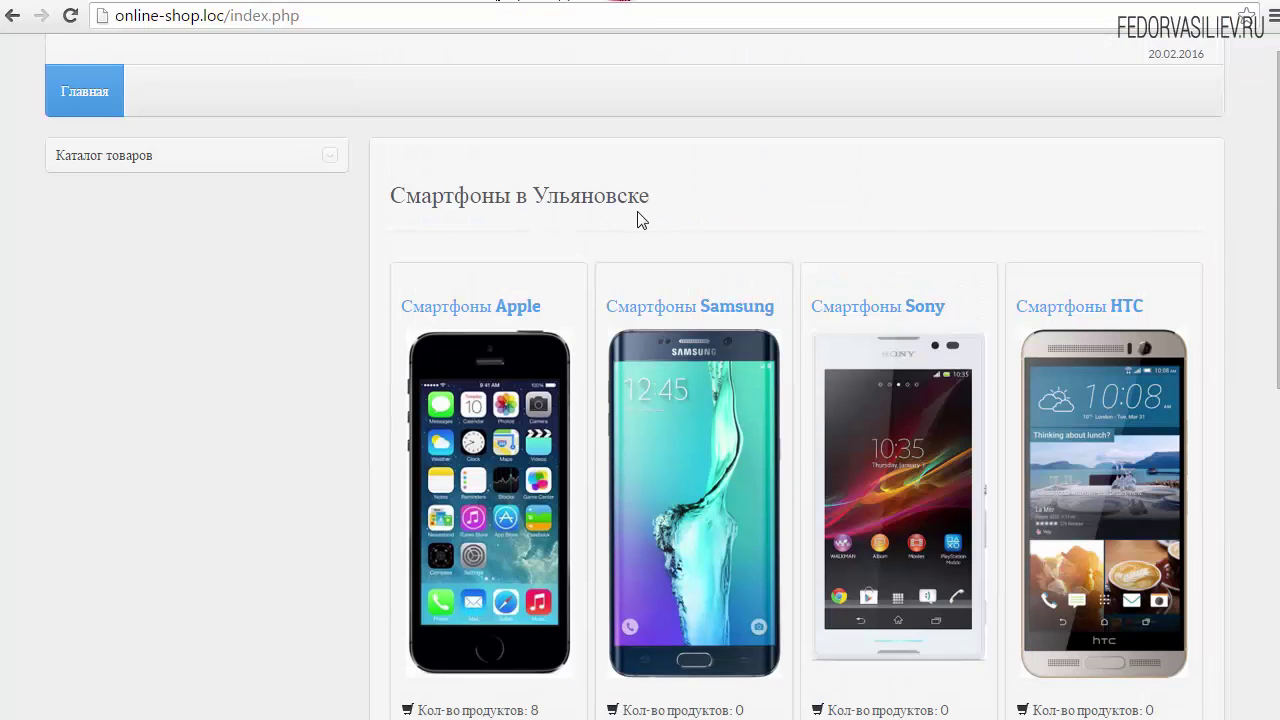
- Open the Смартфоны Apple category on the storefront and examine the availability labels of its products
scroll(641, 220, down, 2)
click(498, 298)
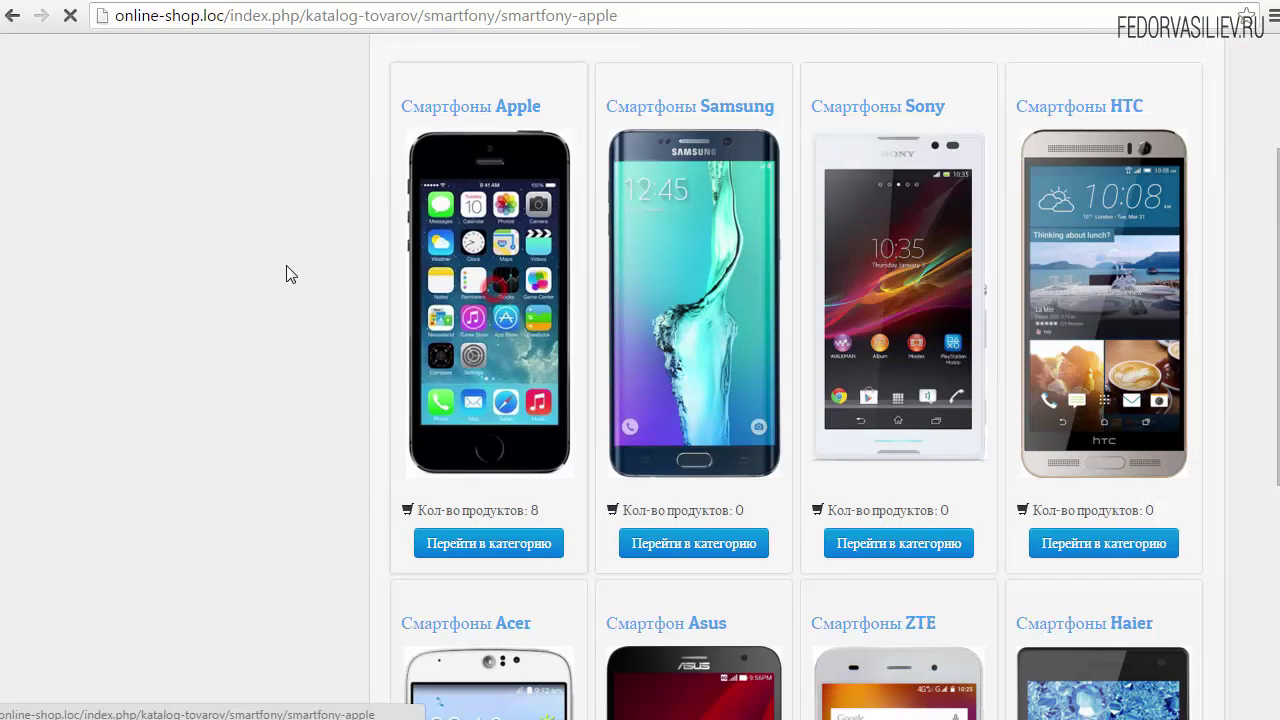
scroll(572, 236, down, 4)
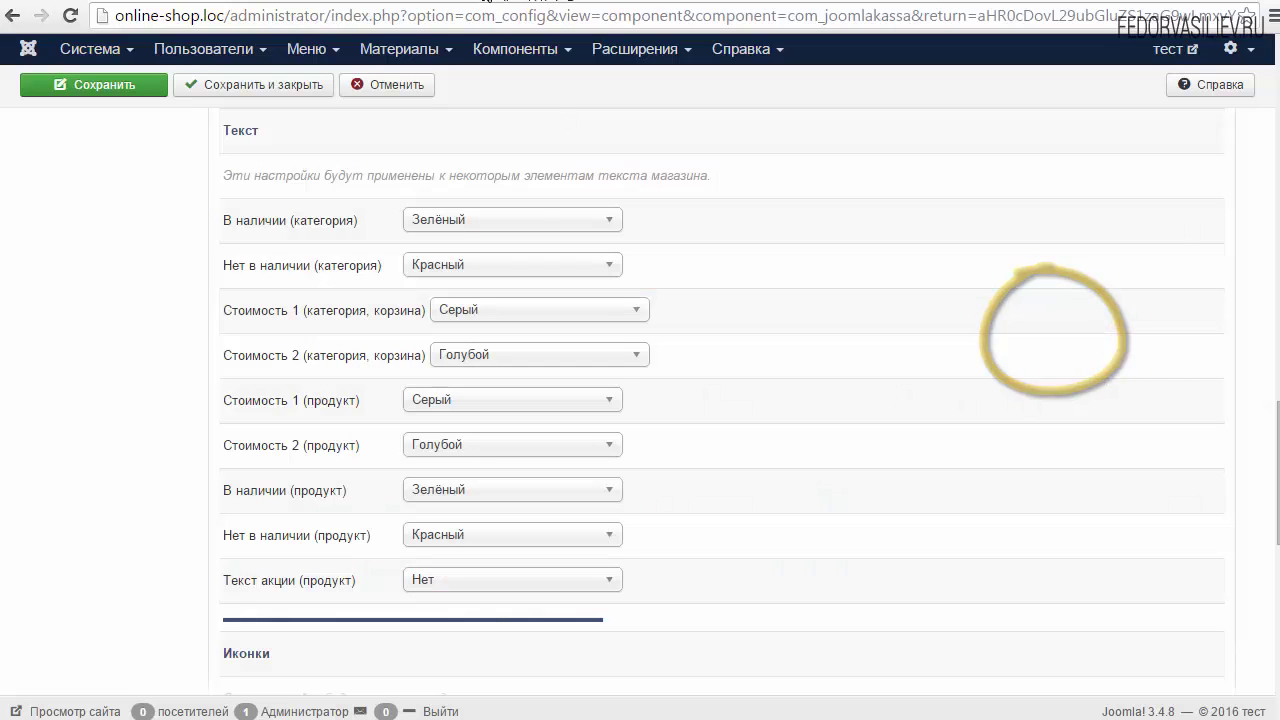
- In the Bootstrap configuration's Текст section, set В наличии (категория) to Оранжевый and save
click(508, 224)
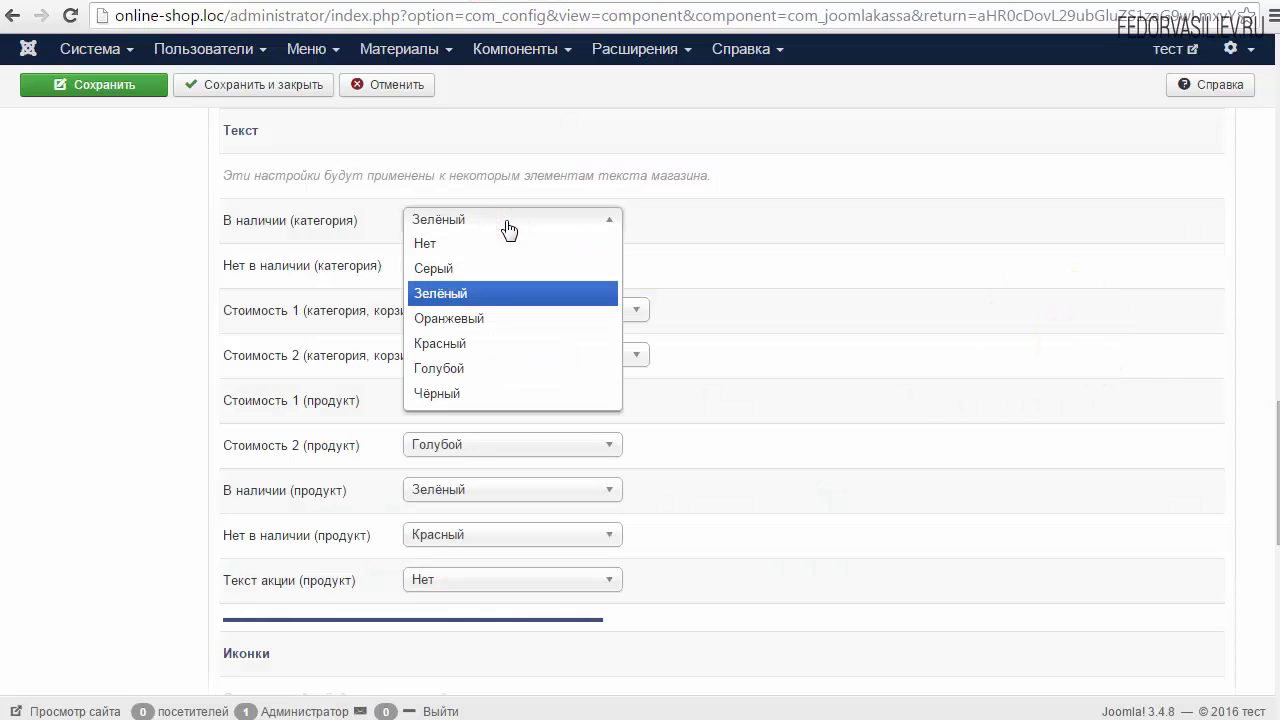
click(510, 318)
click(100, 86)
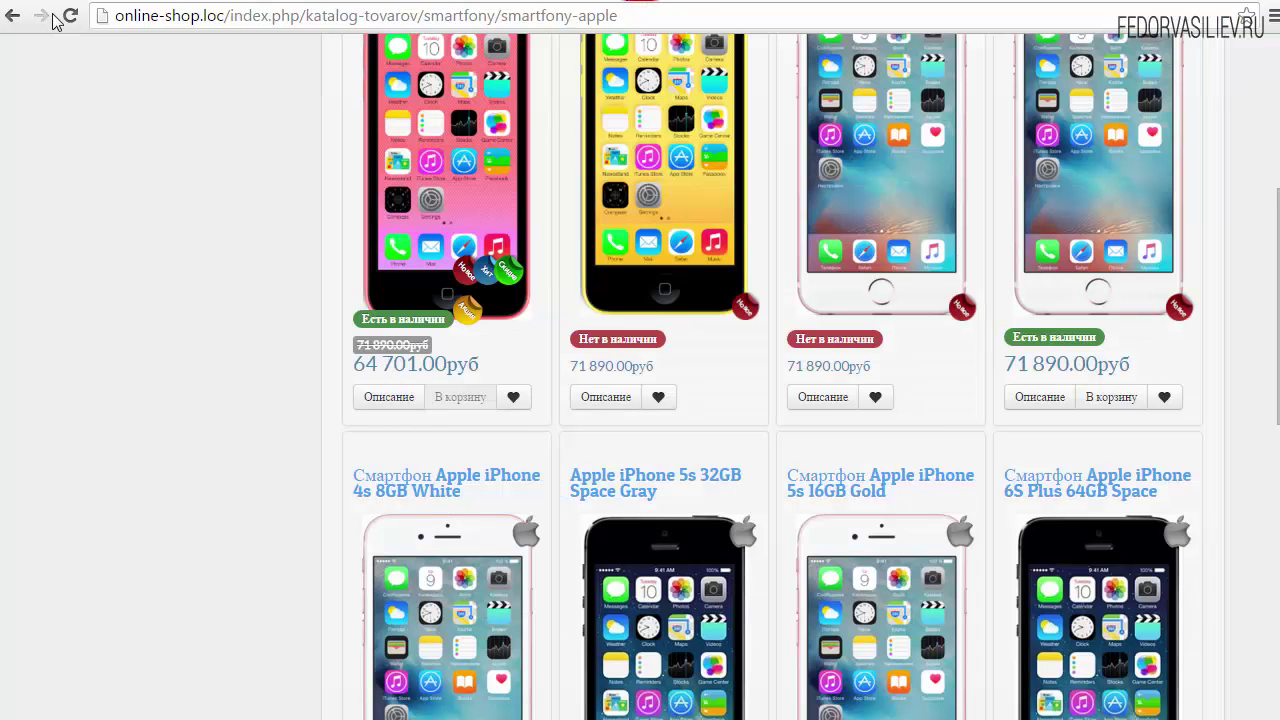
- Reload the storefront's Apple category page and check the colour of the Есть в наличии labels across its products
click(70, 17)
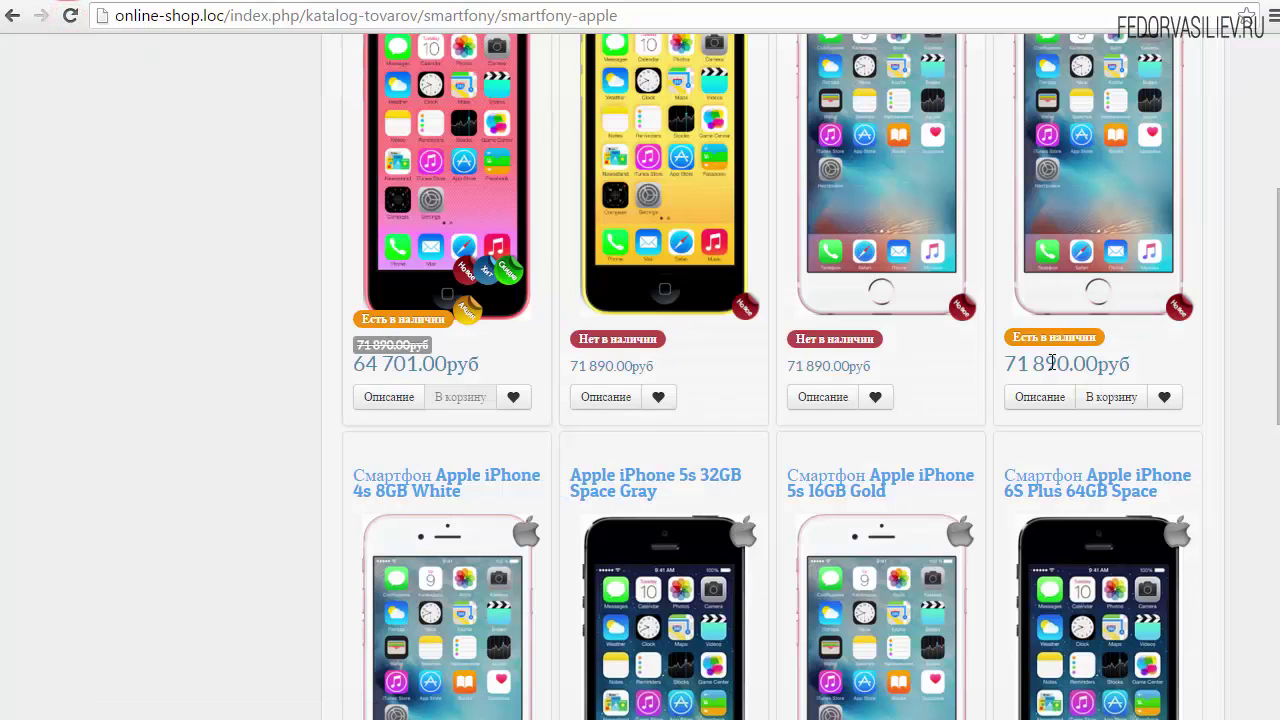
drag(1009, 338, 1111, 335)
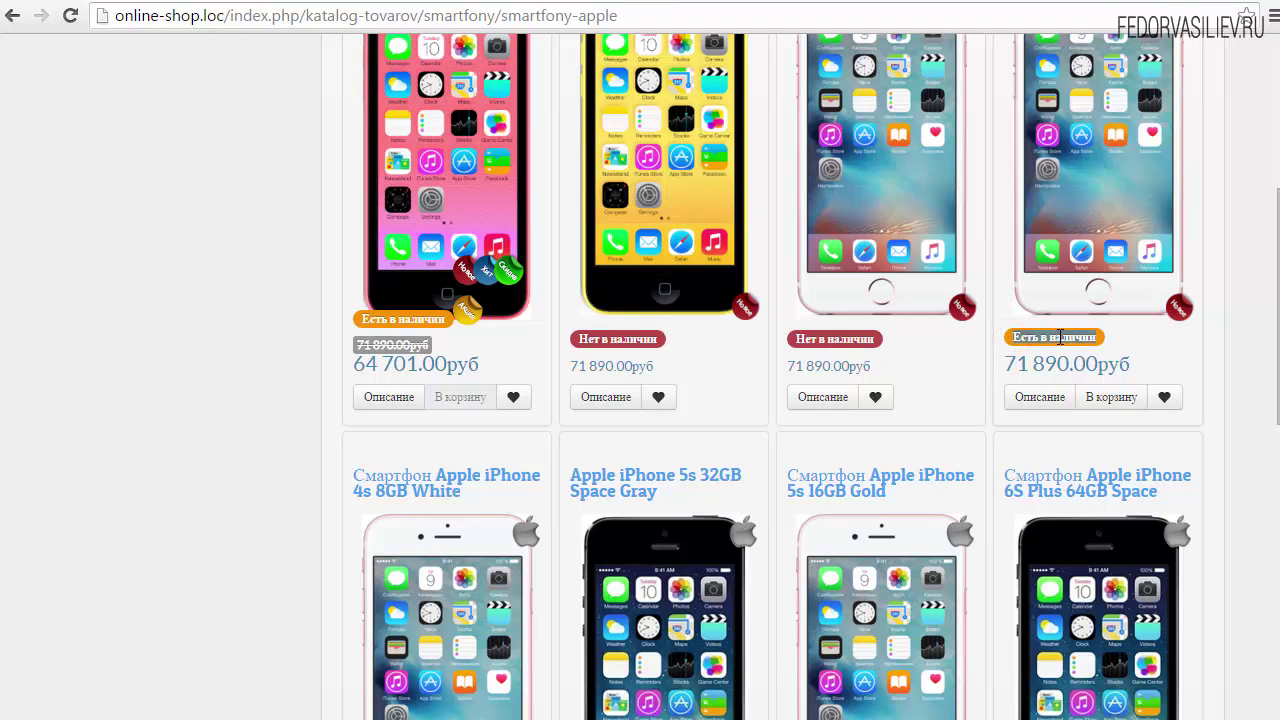
click(1116, 333)
scroll(912, 355, down, 3)
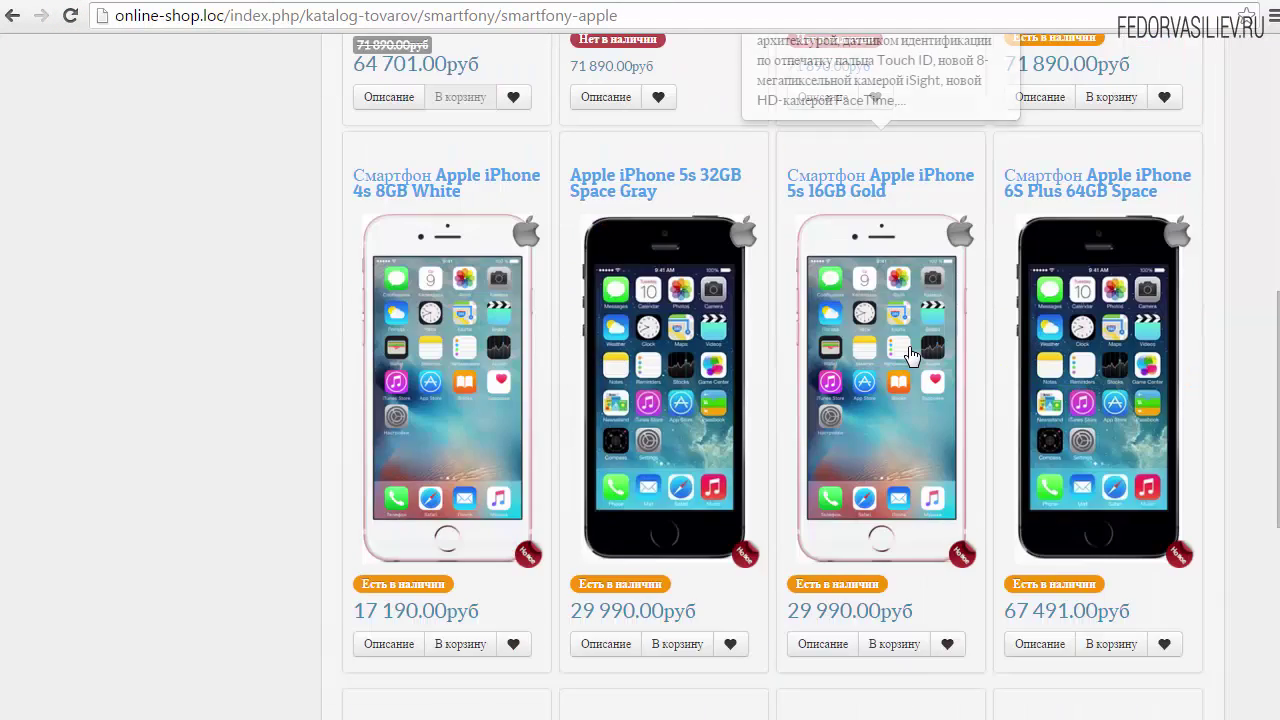
scroll(905, 352, down, 5)
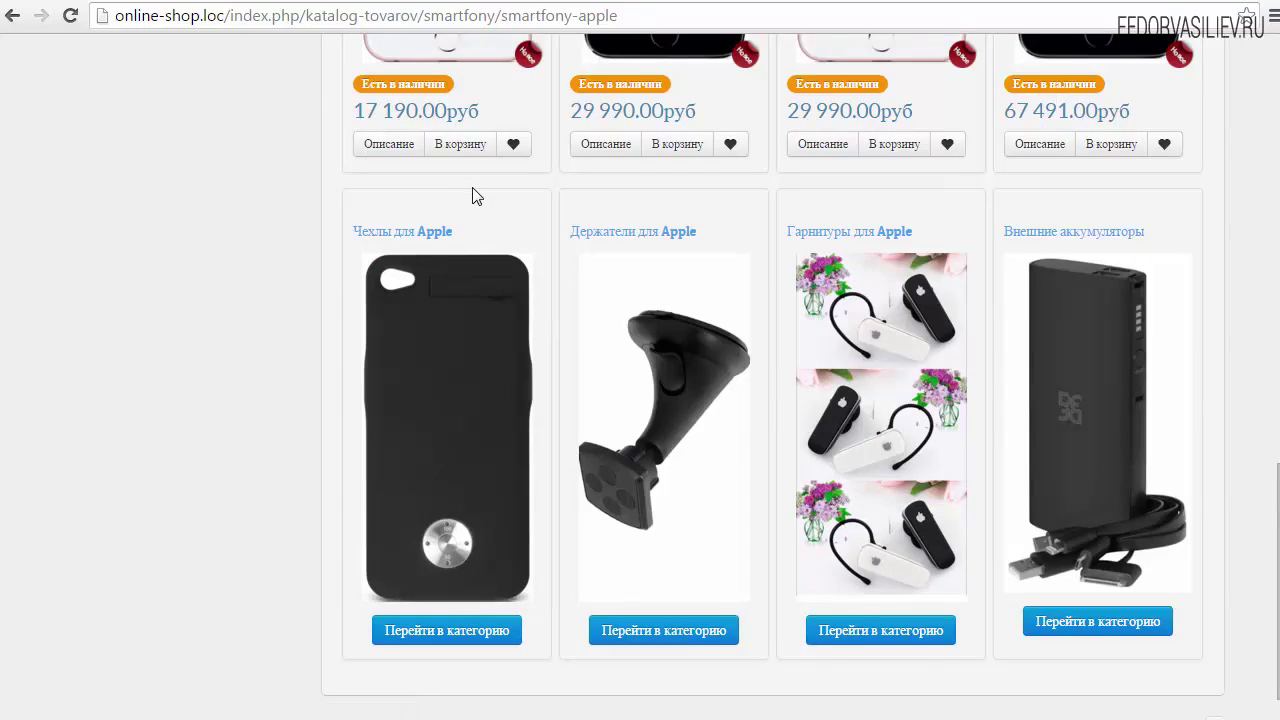
scroll(474, 195, up, 5)
- Return to the Bootstrap configuration's Текст section, set Стоимость 1 (категория, корзина) to Красный and save
click(490, 2)
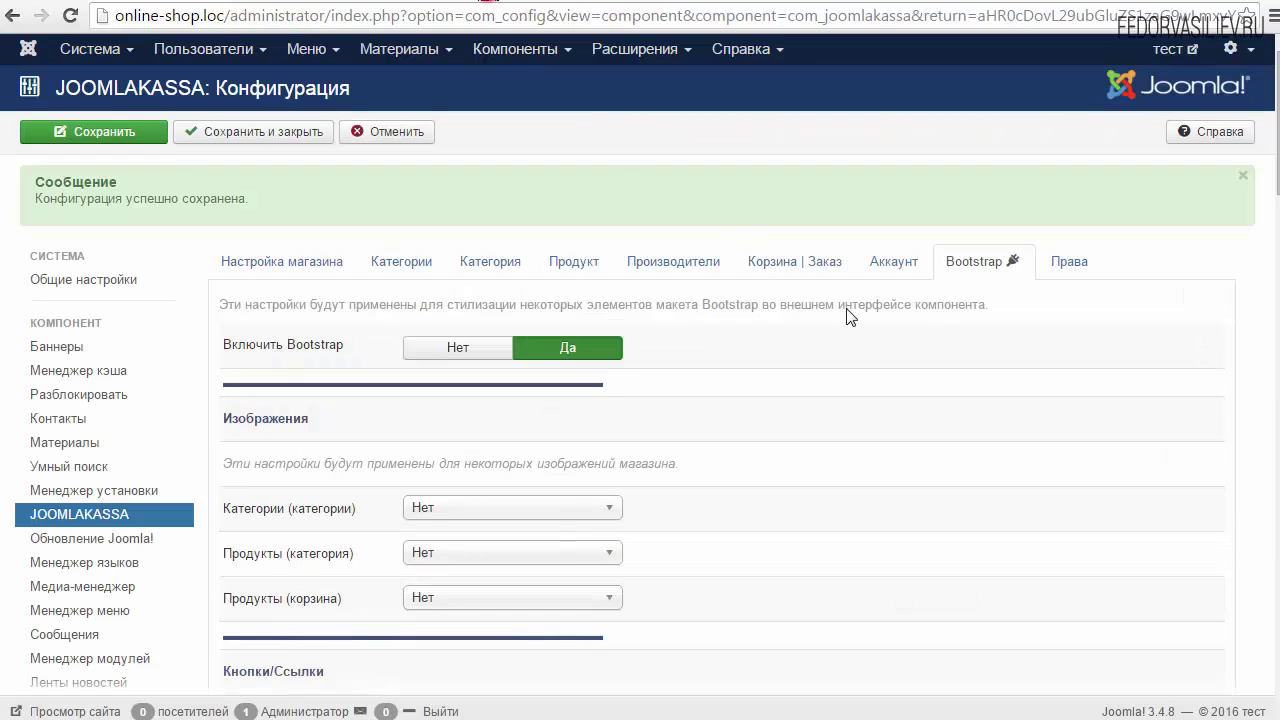
scroll(850, 314, down, 10)
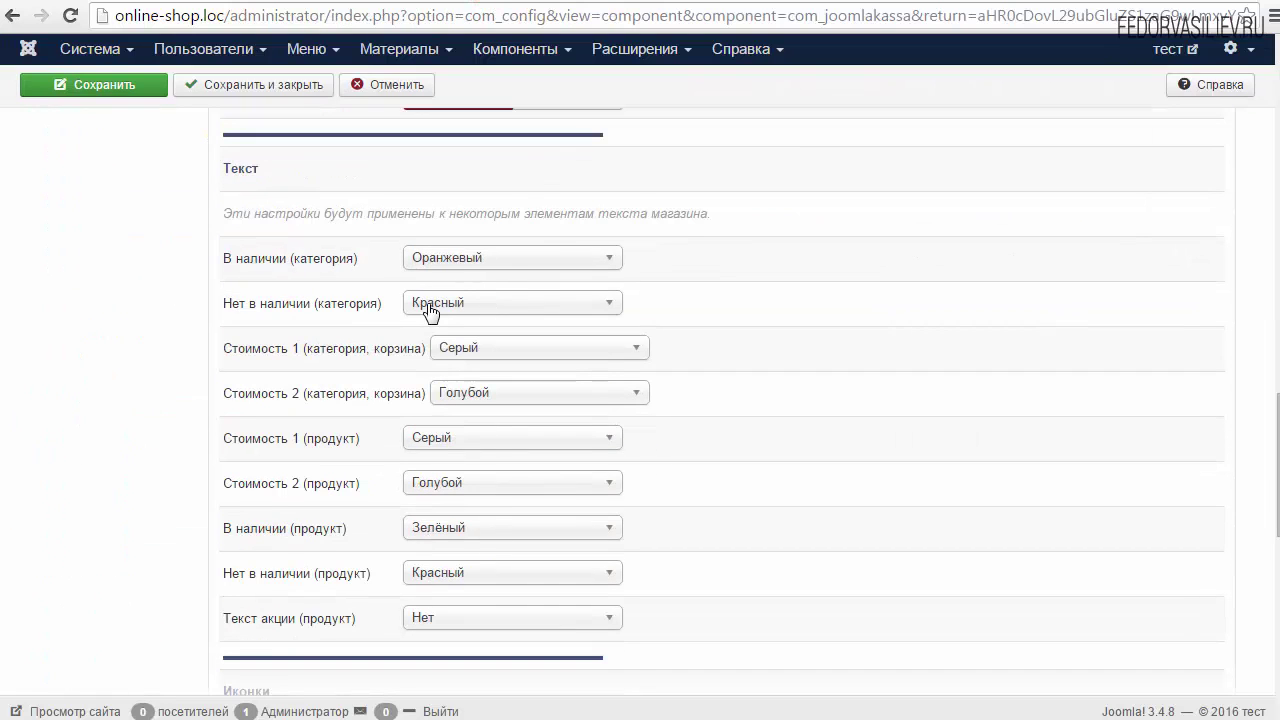
mouse_move(342, 361)
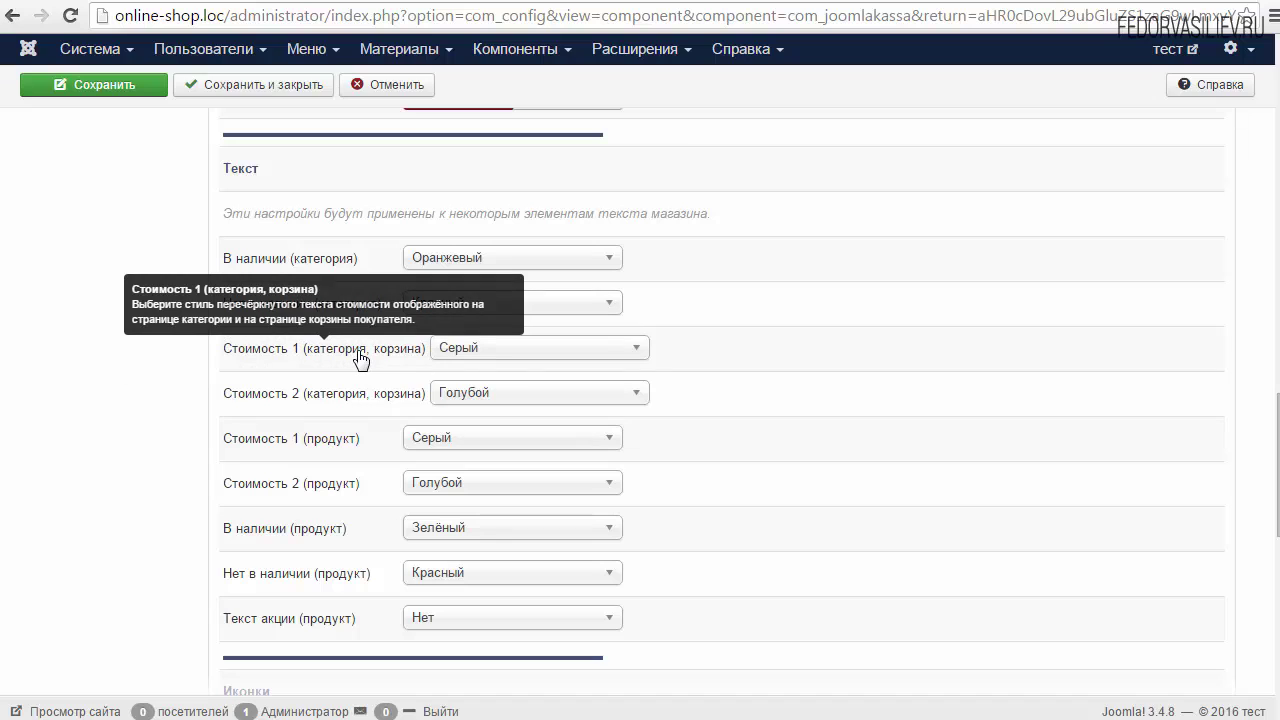
click(458, 350)
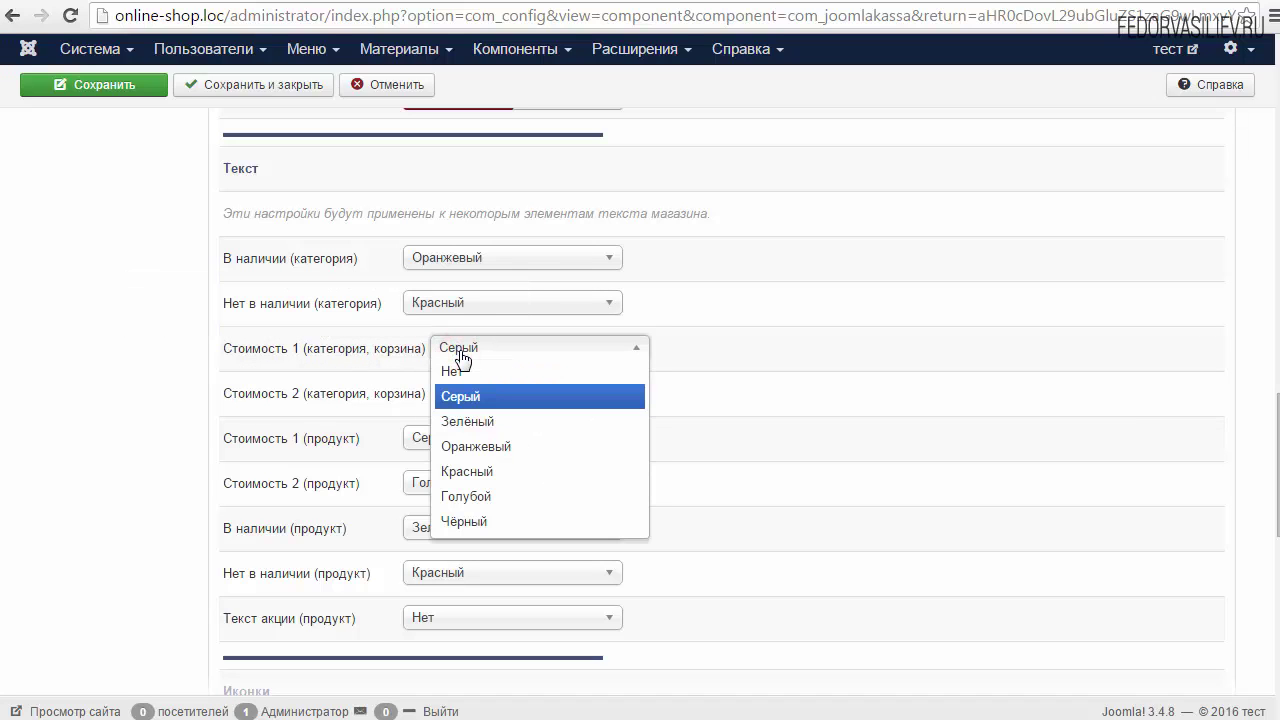
click(503, 471)
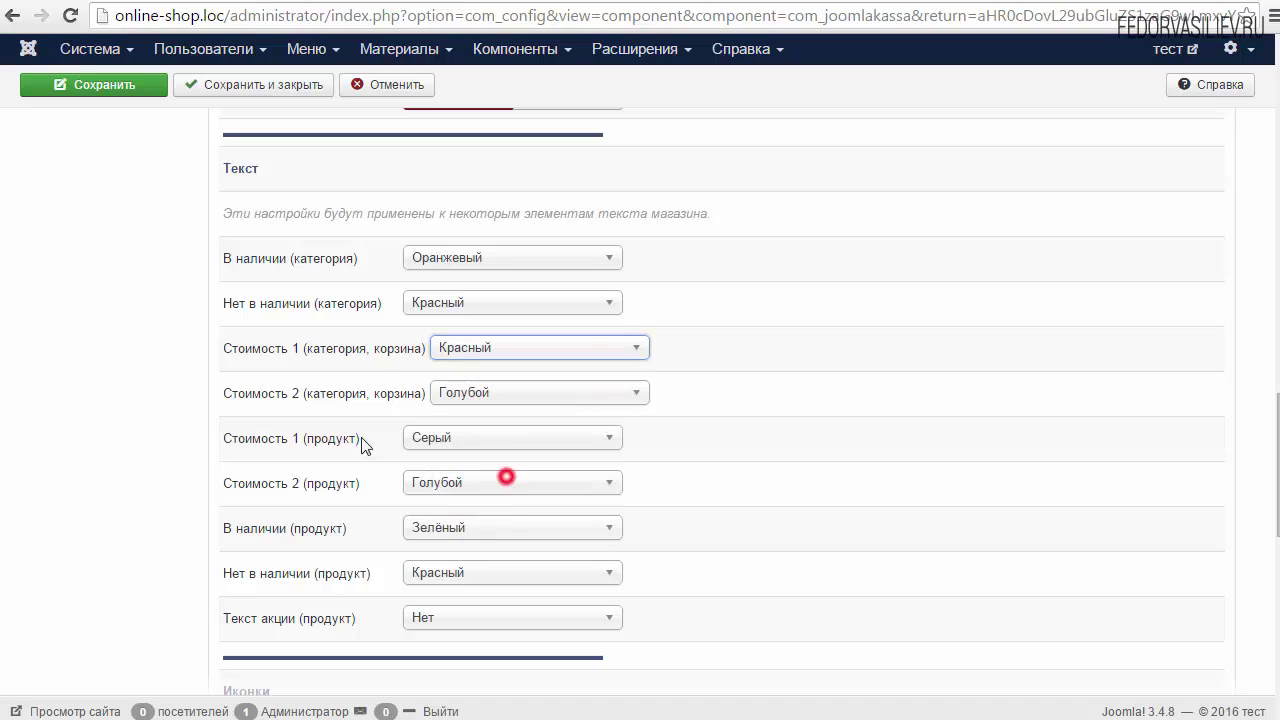
click(62, 82)
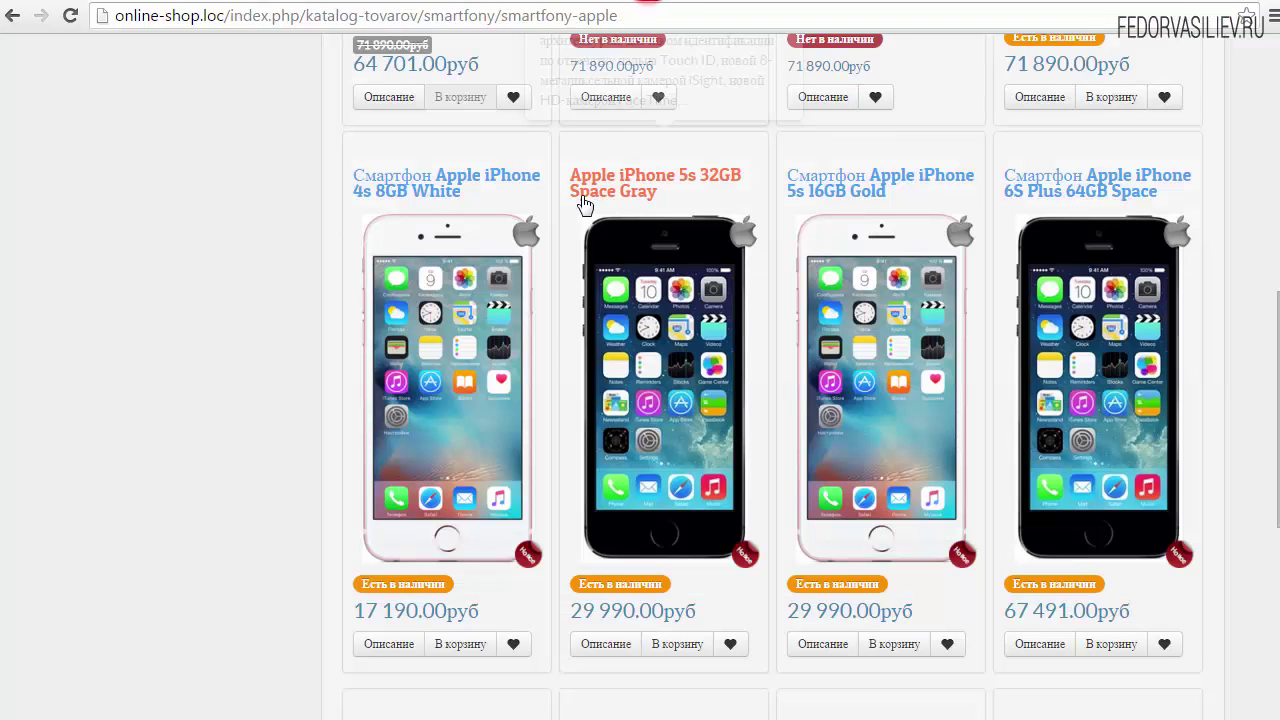
- Reload the Apple category page, then open the Apple iPhone 5c 32GB Pink product page and examine its struck-through price
mouse_move(585, 203)
scroll(585, 203, up, 5)
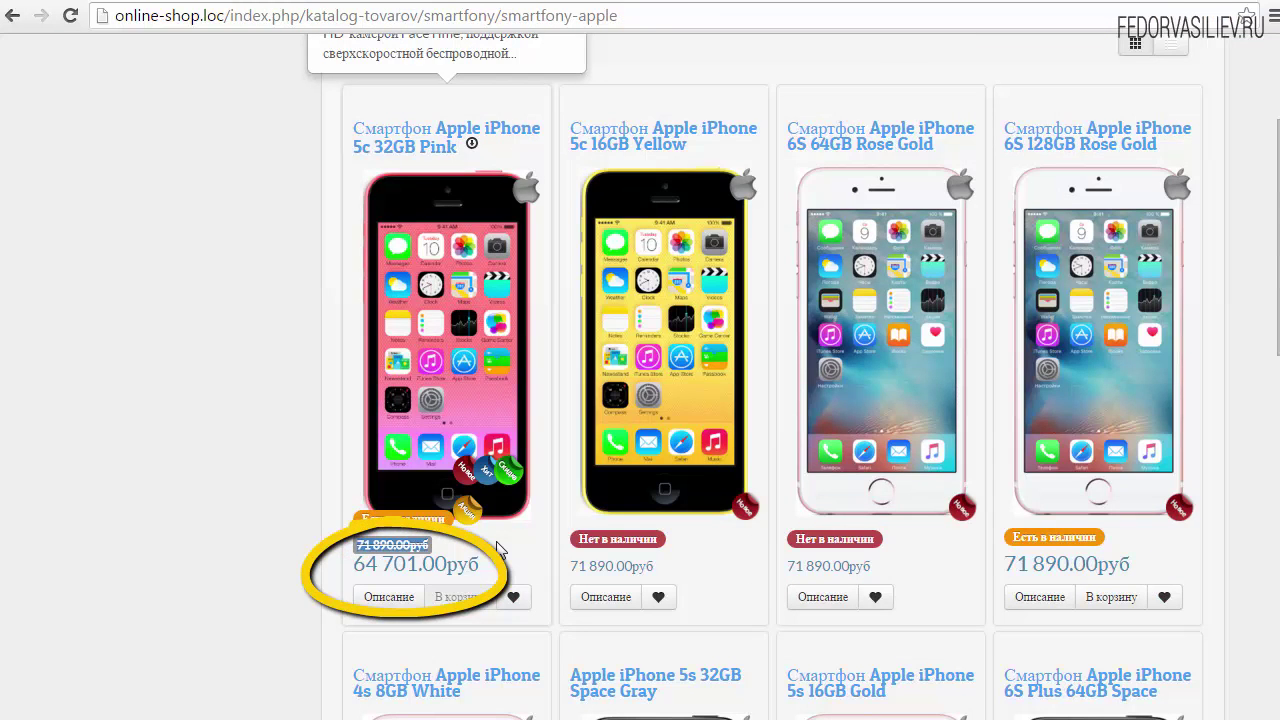
click(70, 16)
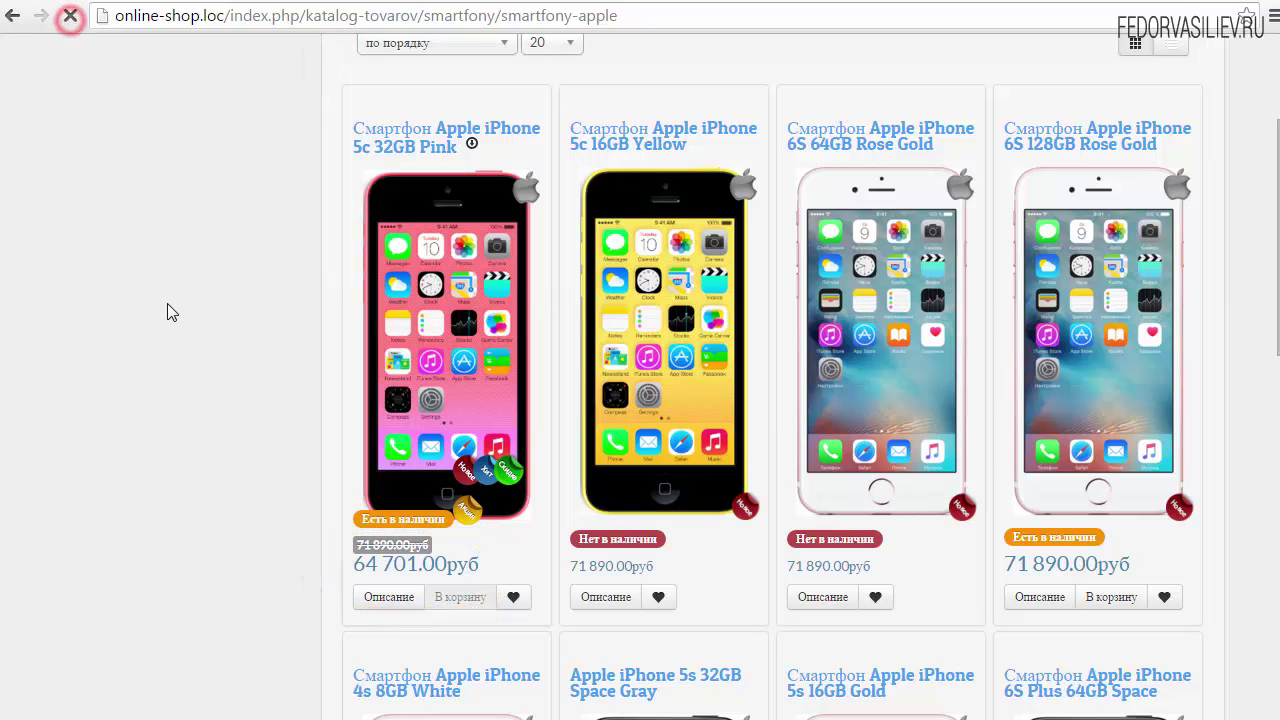
click(394, 597)
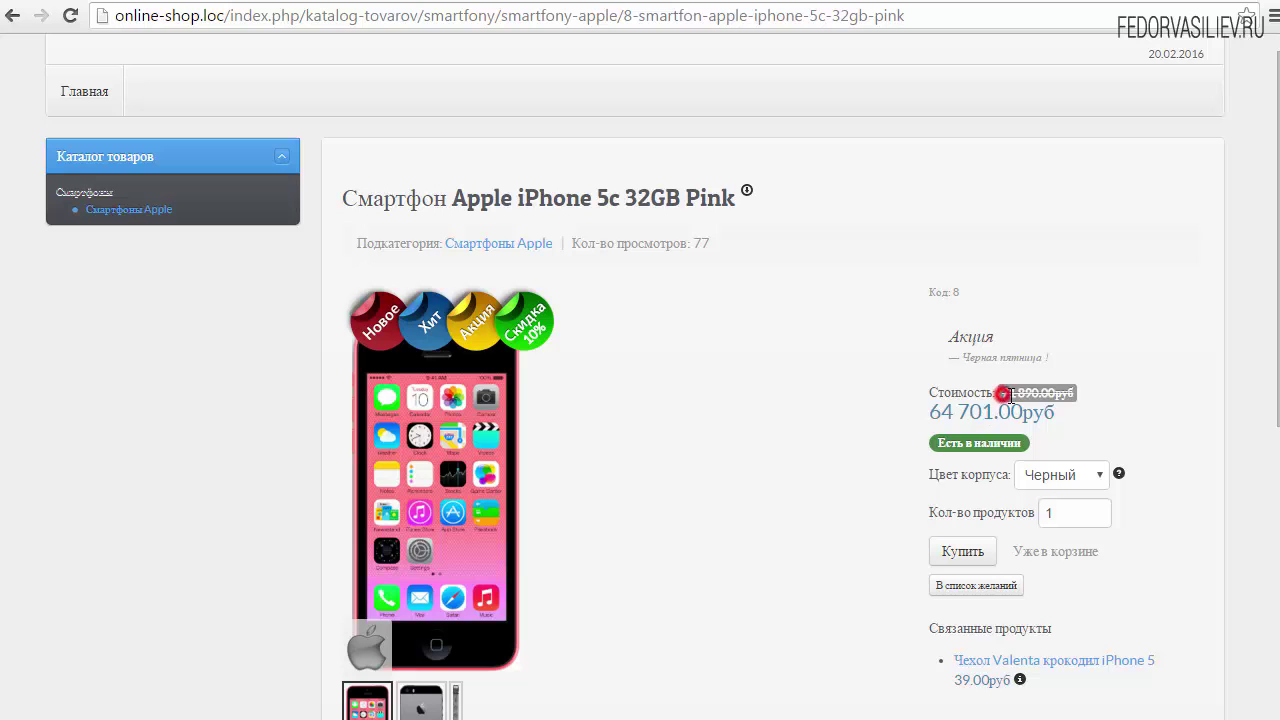
drag(1006, 394, 1074, 389)
- Set Стоимость 1 (продукт) to Чёрный in the Текст section, save, and reload the storefront's iPhone 5c product page
click(510, 2)
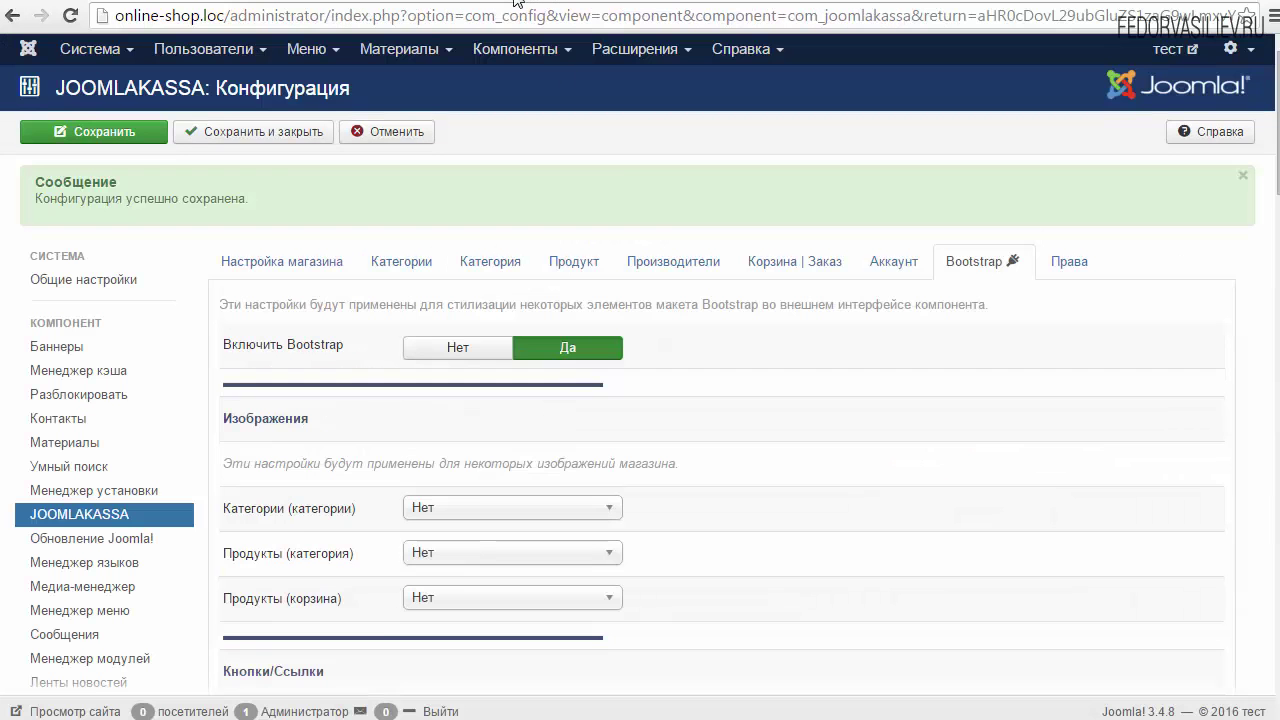
scroll(778, 334, down, 10)
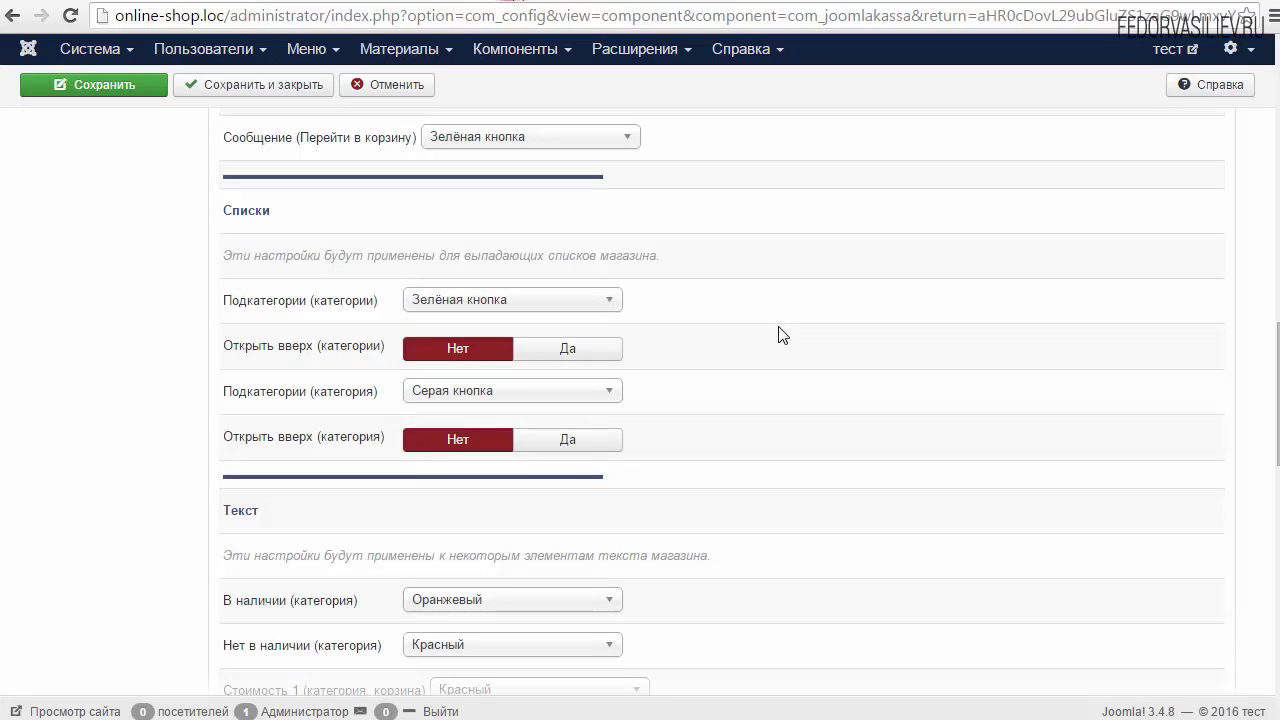
scroll(782, 334, down, 4)
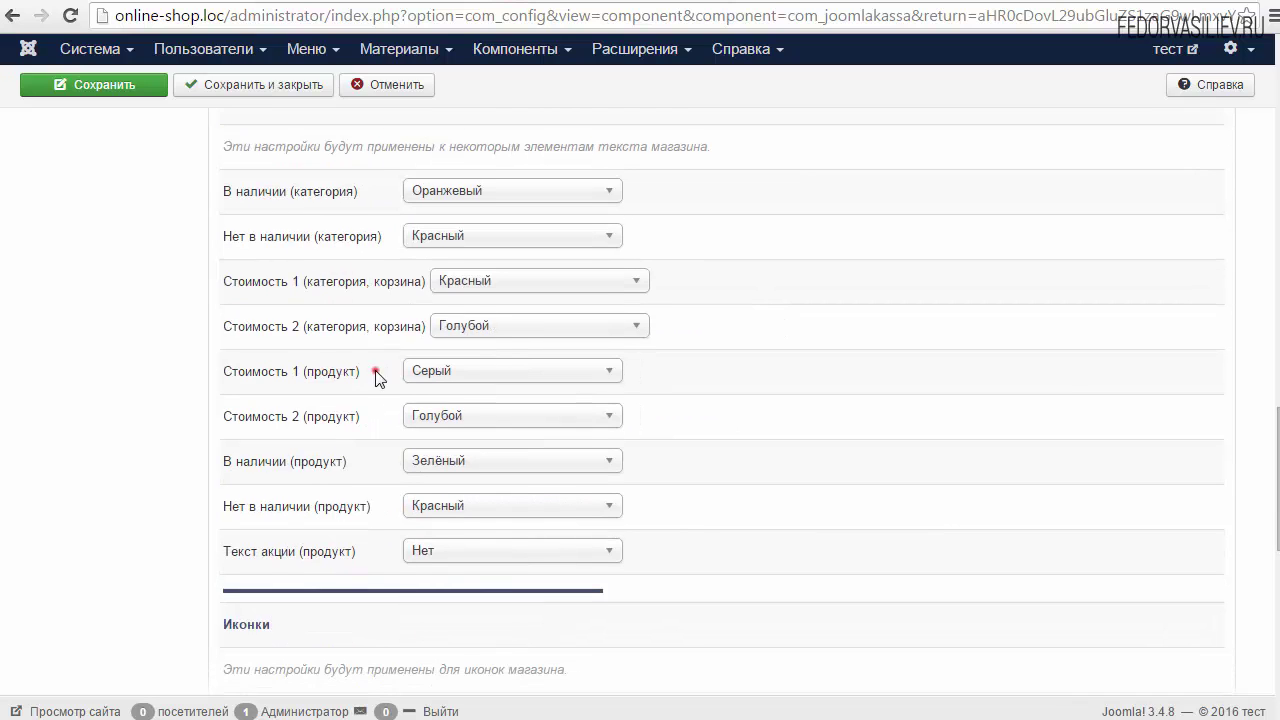
drag(368, 371, 238, 378)
click(476, 380)
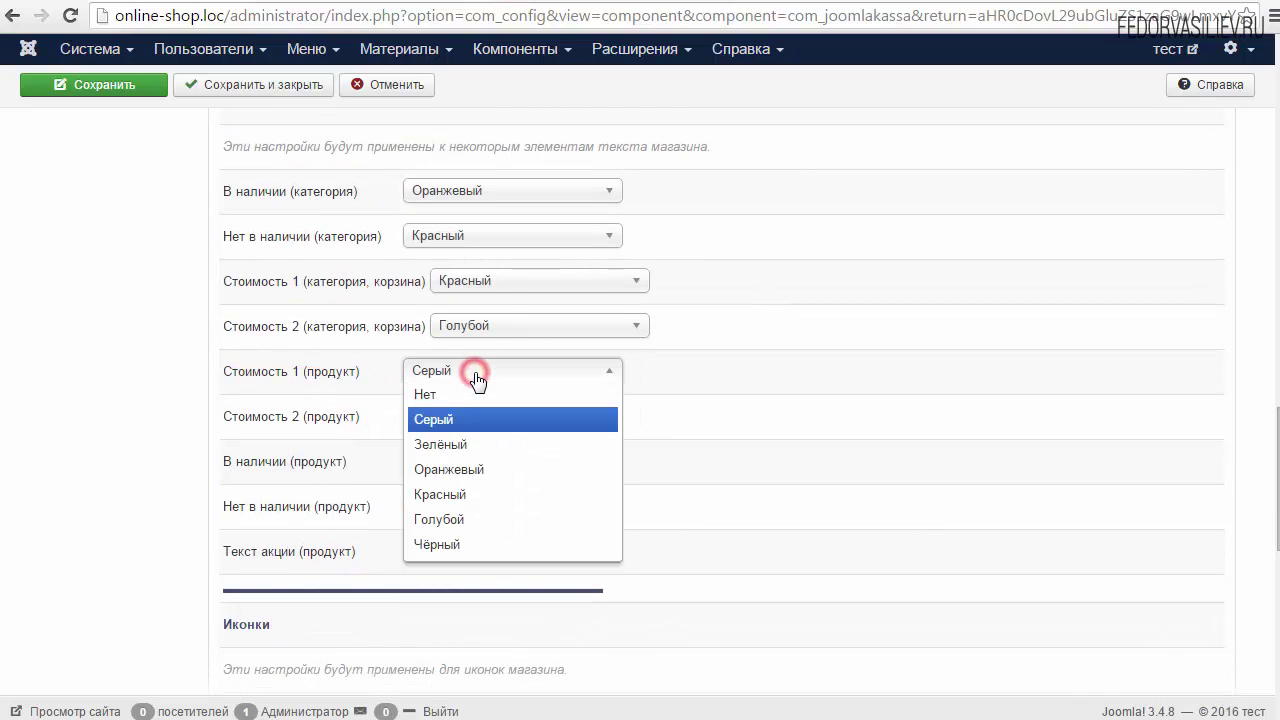
click(432, 546)
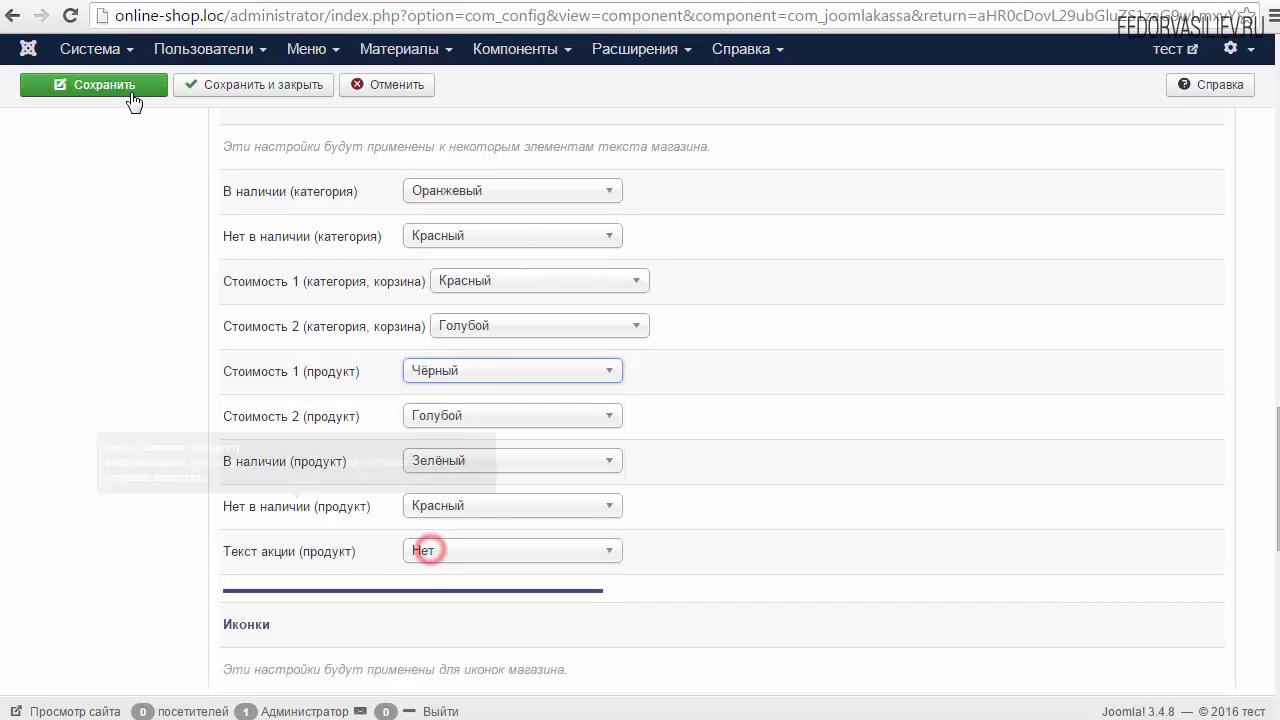
click(128, 88)
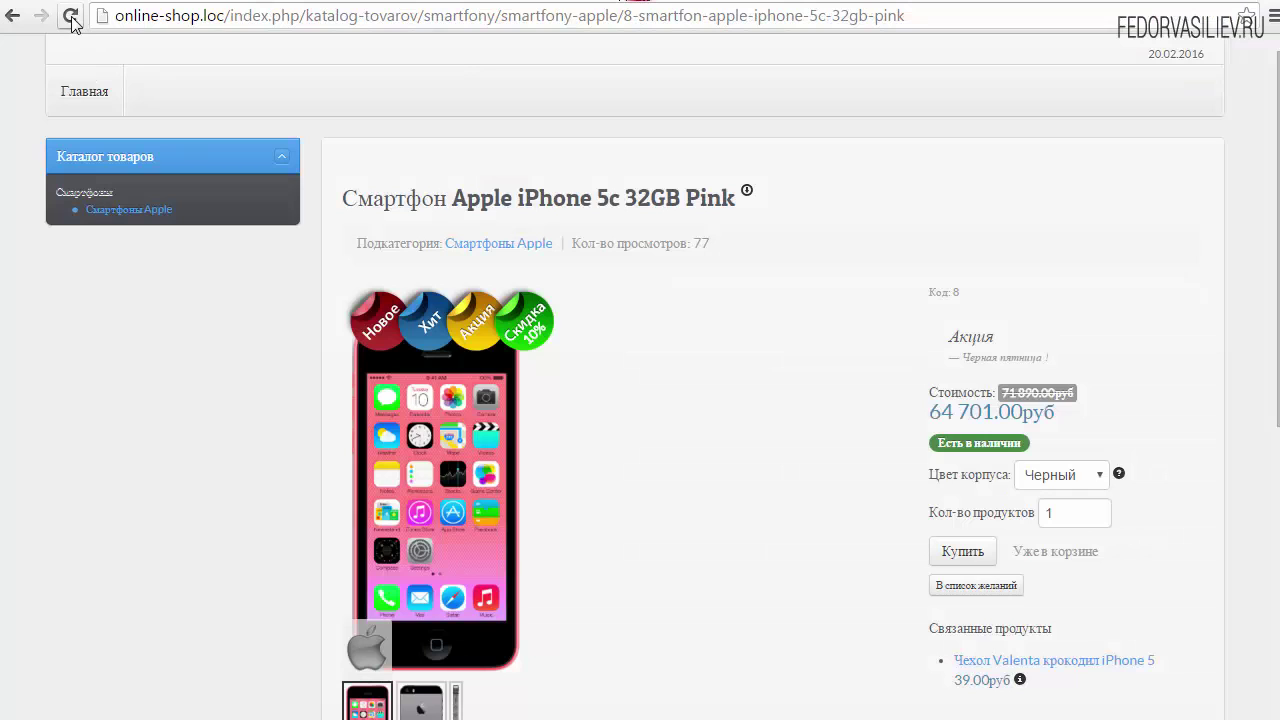
click(72, 20)
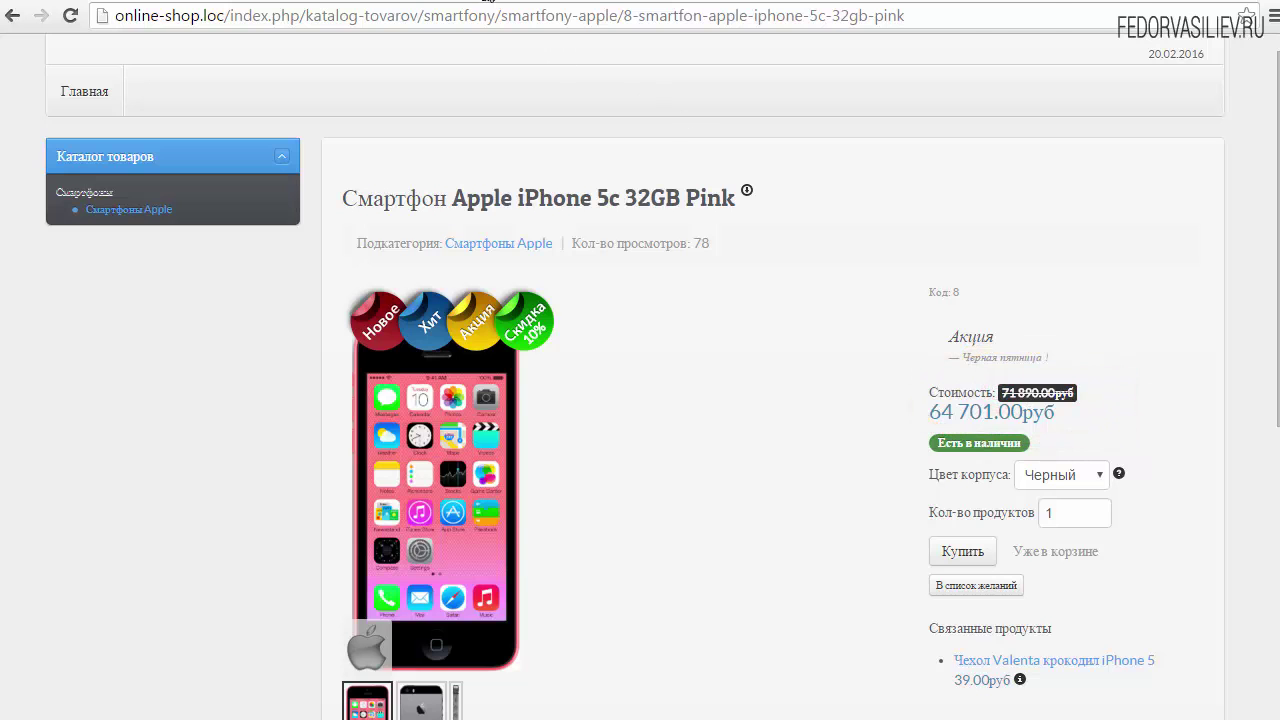
- Return to the Bootstrap configuration and review the options in the Текст and Иконки sections
key(ctrl+Tab)
drag(1276, 180, 1260, 498)
scroll(1262, 502, down, 1)
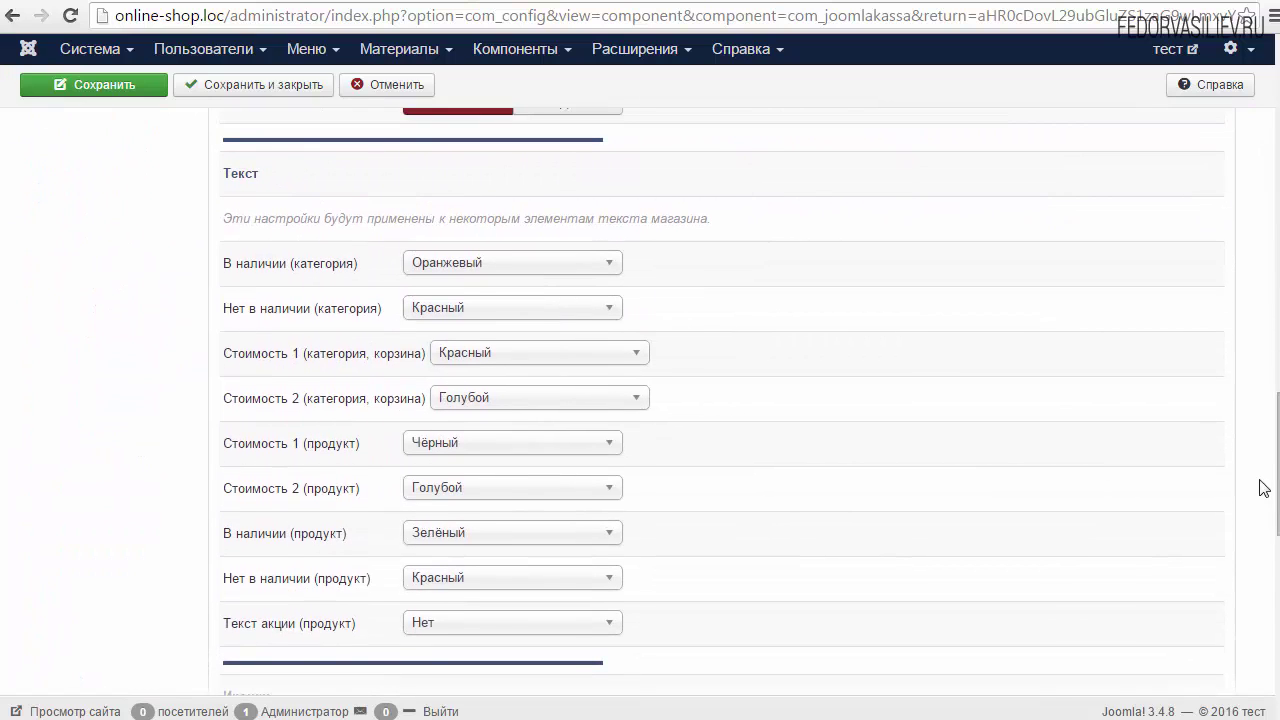
scroll(720, 400, down, 1)
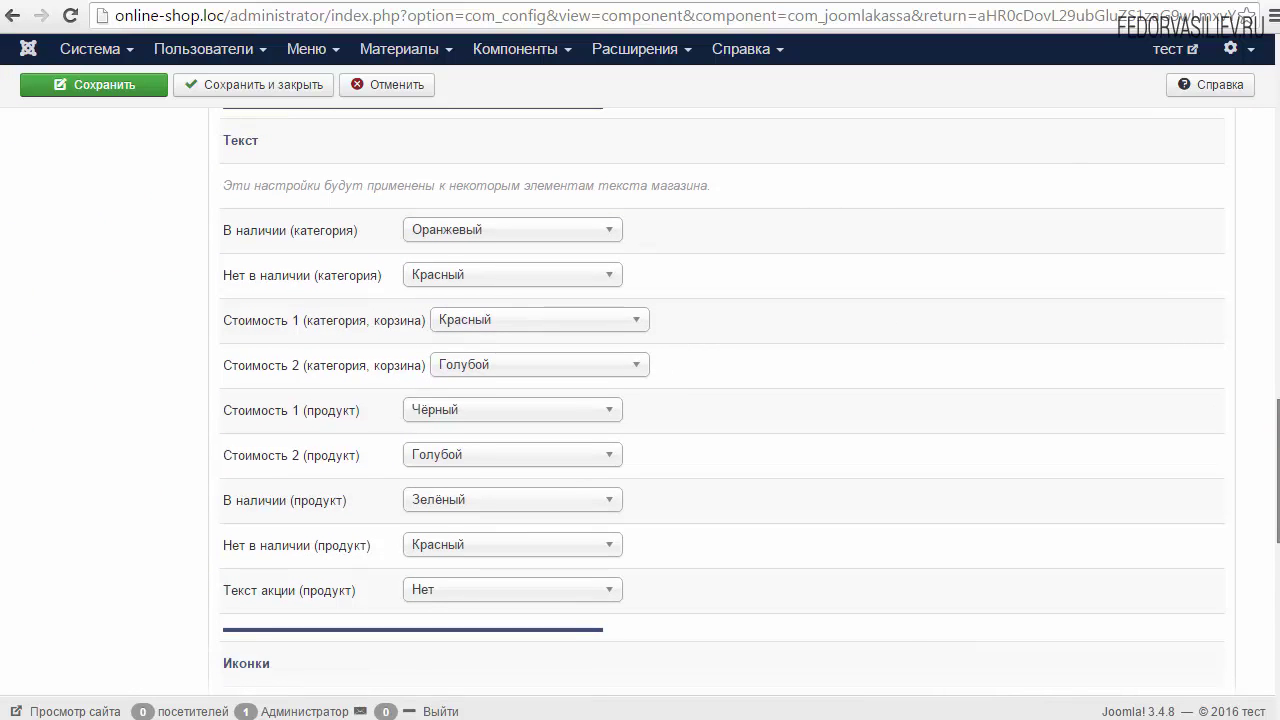
scroll(1270, 553, down, 5)
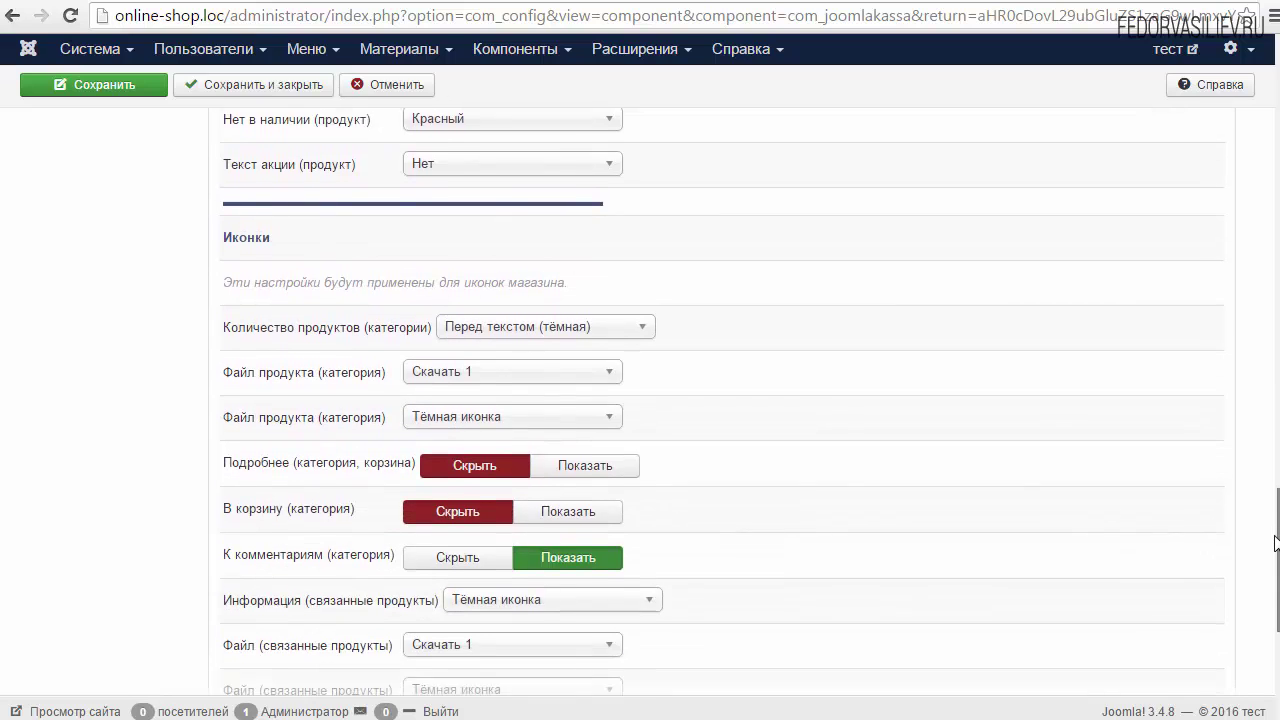
double_click(246, 160)
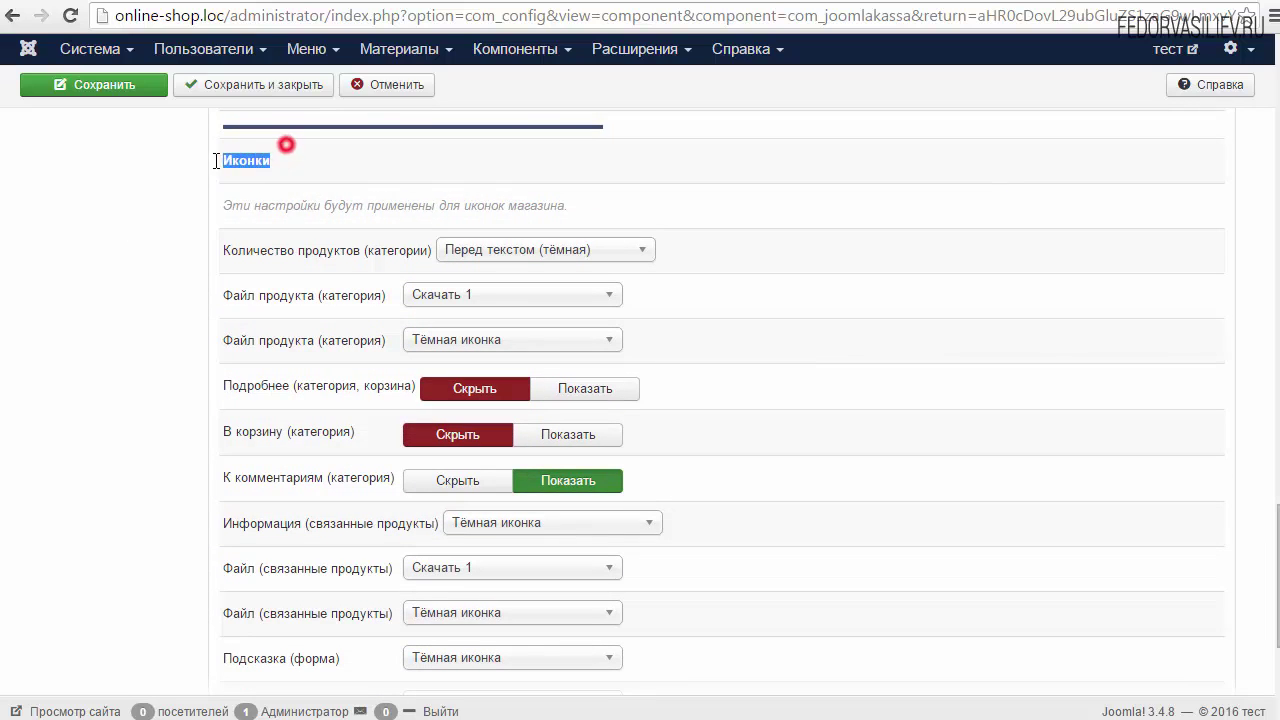
- Review the icon placement options for Количество продуктов (категории) in the Иконки section without changing the selection
click(1008, 313)
mouse_move(389, 266)
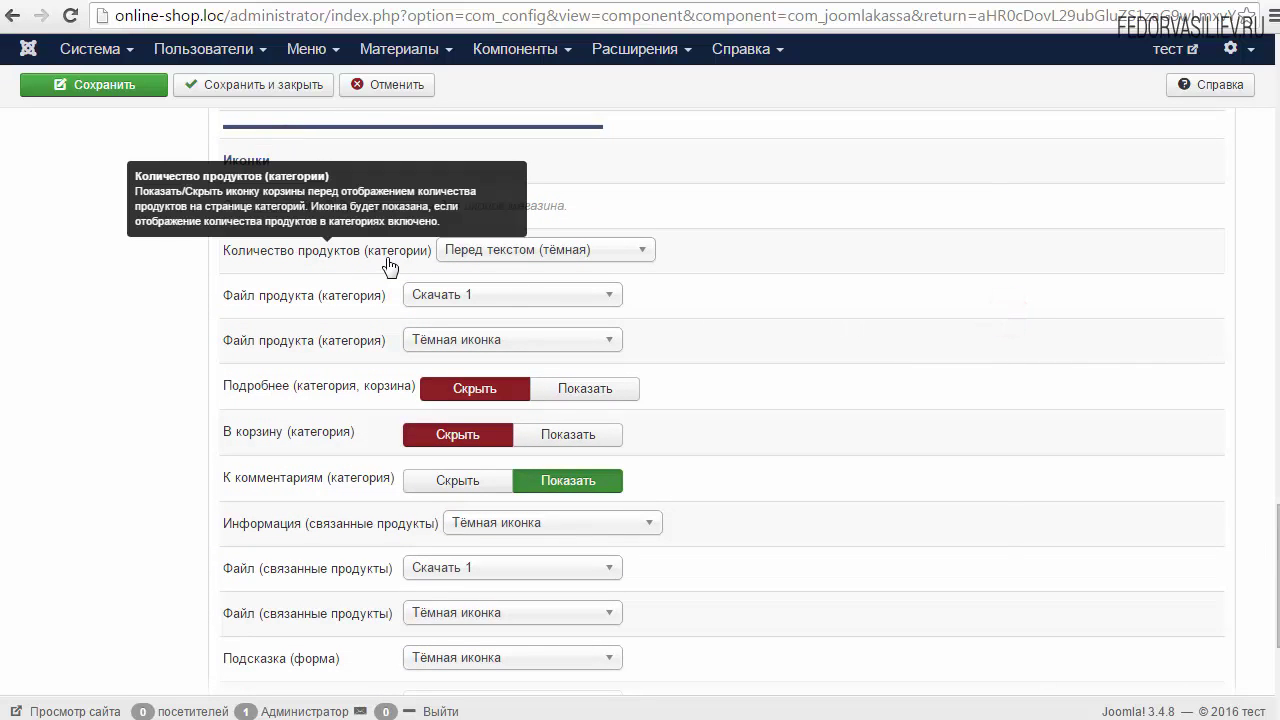
click(521, 258)
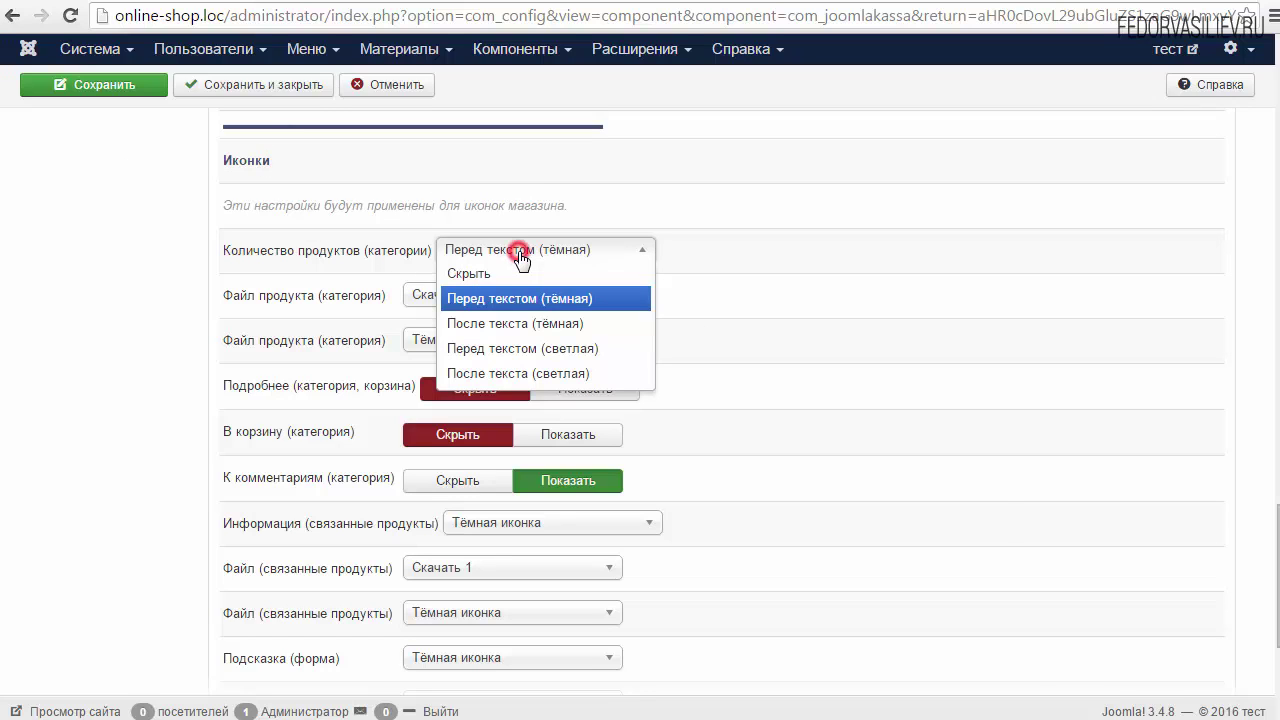
click(723, 247)
click(471, 246)
click(617, 128)
- Open the storefront's home page and examine the cart icon beside the Apple category's product count
click(640, 2)
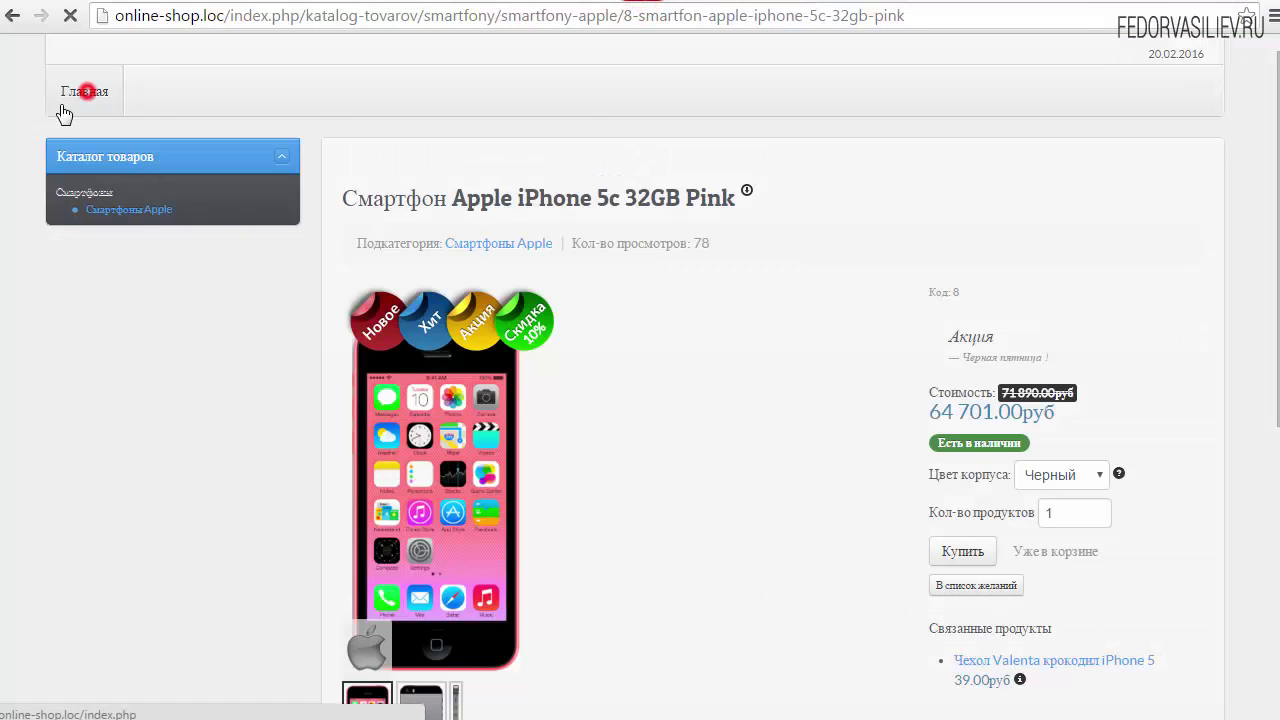
click(82, 91)
scroll(241, 380, down, 4)
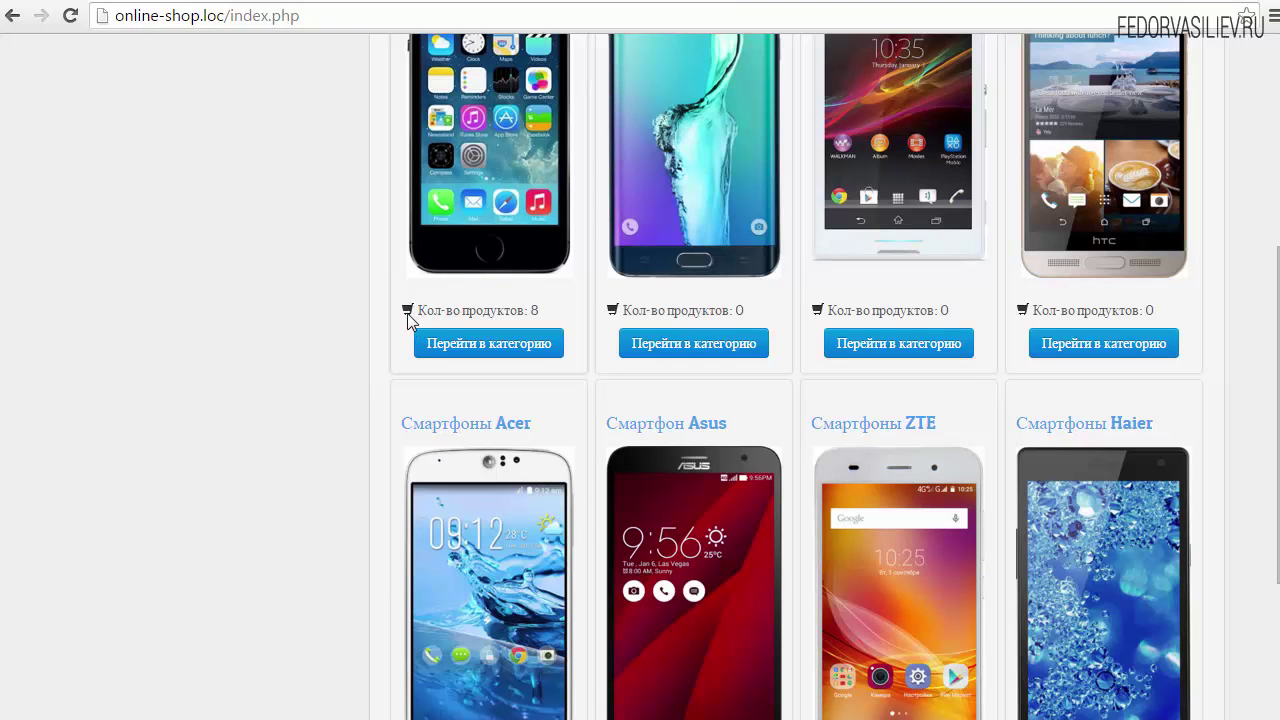
triple_click(497, 310)
- Return to the Bootstrap configuration, set the Количество продуктов (категории) icon to Скрыть and save
click(465, 2)
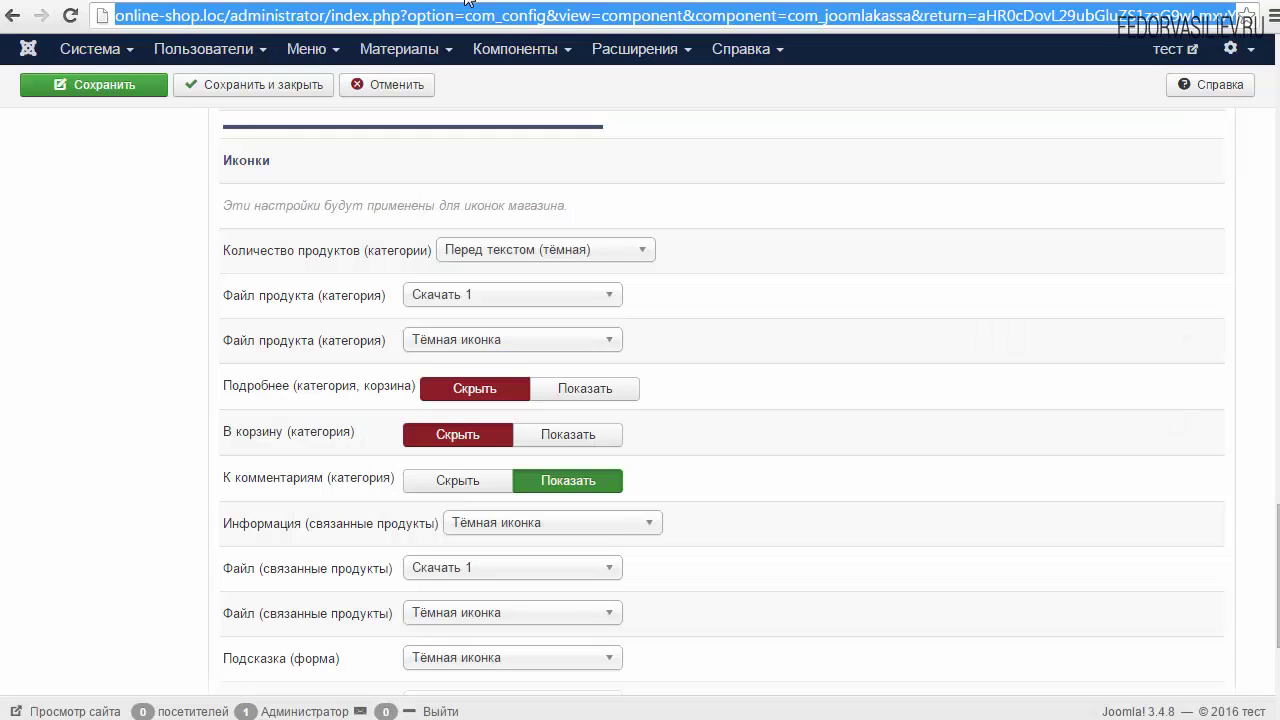
click(503, 250)
click(500, 275)
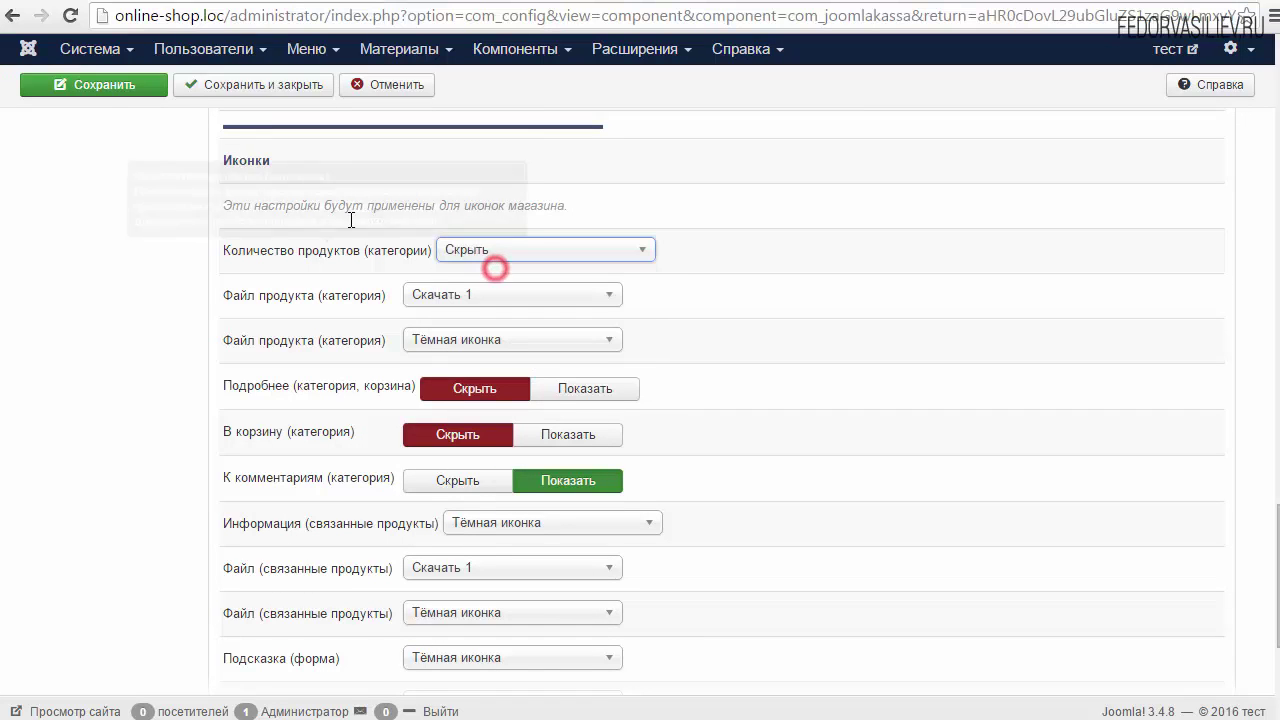
click(109, 98)
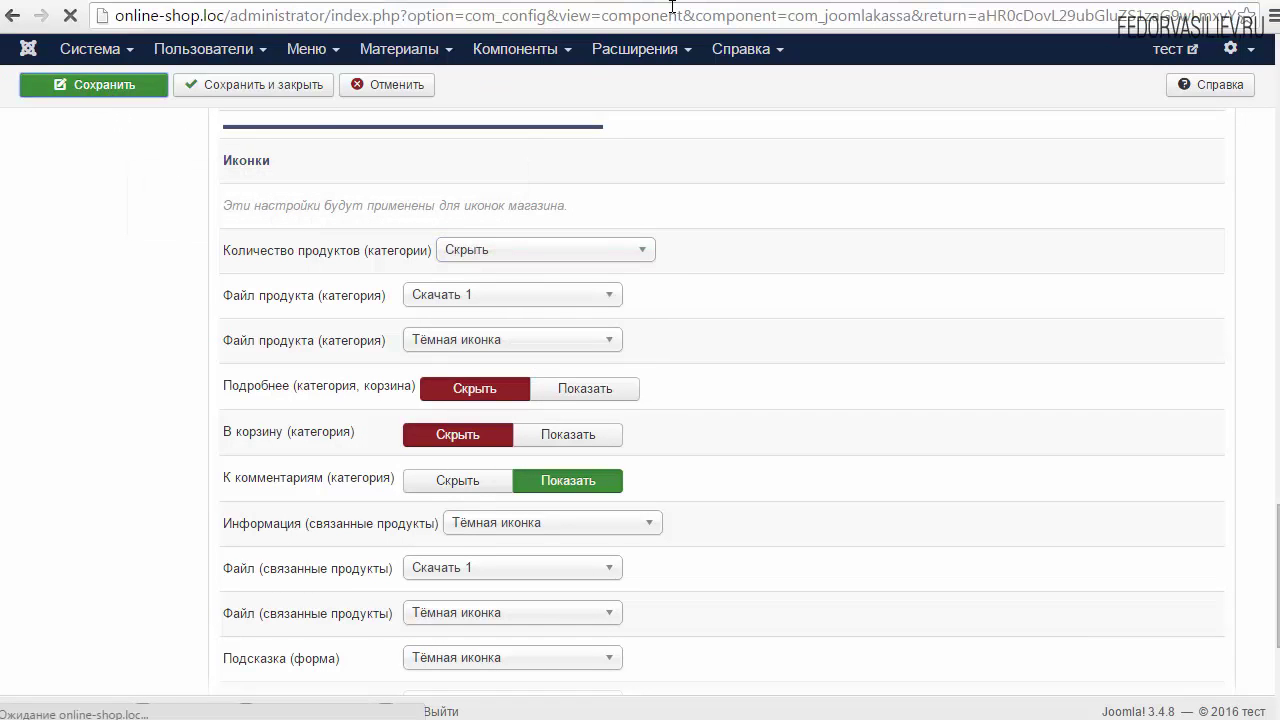
- Reload the storefront's home page and examine the Apple category's product count line
click(672, 2)
click(69, 17)
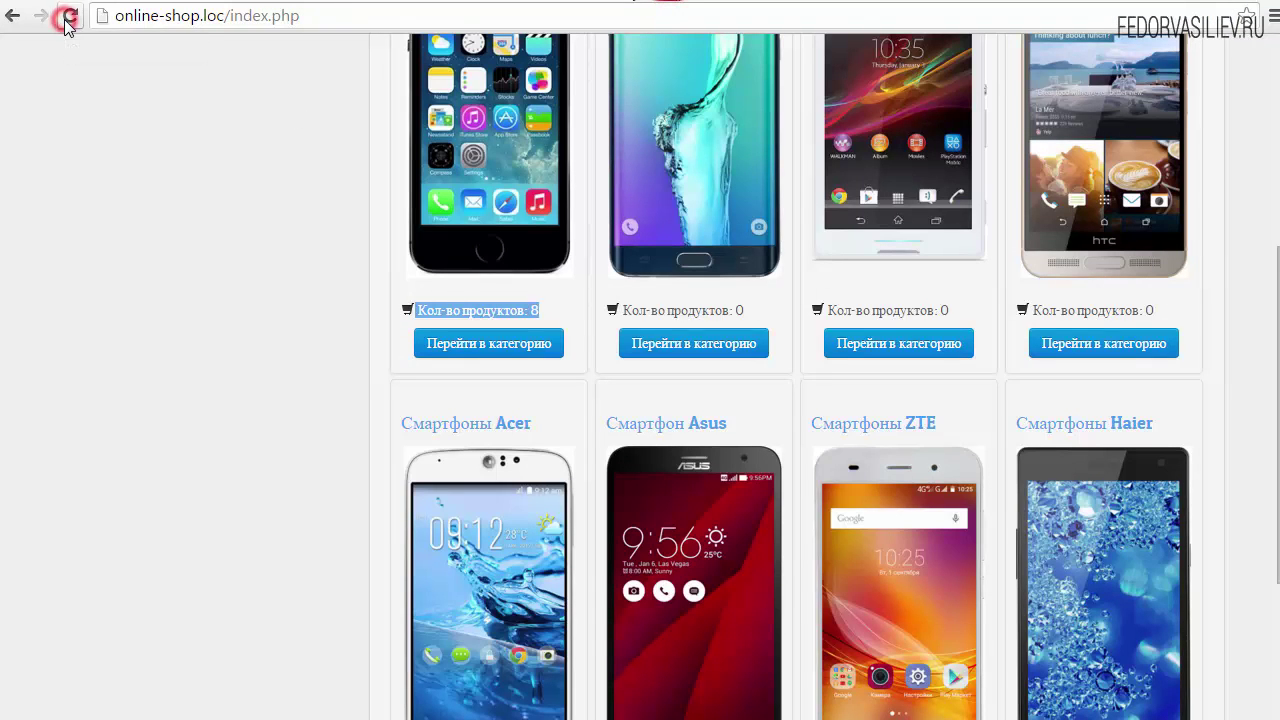
drag(535, 306, 406, 308)
click(406, 311)
- Return to the configuration's Иконки section and set Количество продуктов (категории) to Перед текстом (тёмная)
click(503, 2)
scroll(706, 262, down, 6)
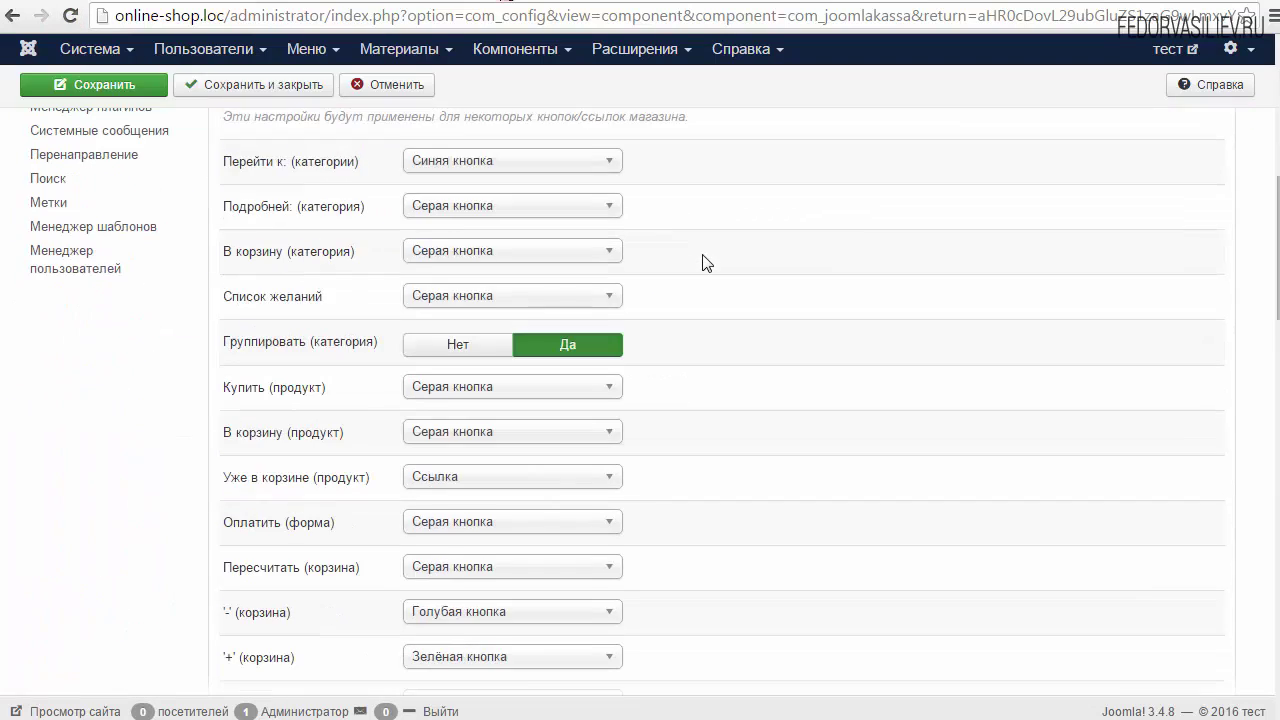
scroll(706, 262, down, 7)
click(600, 266)
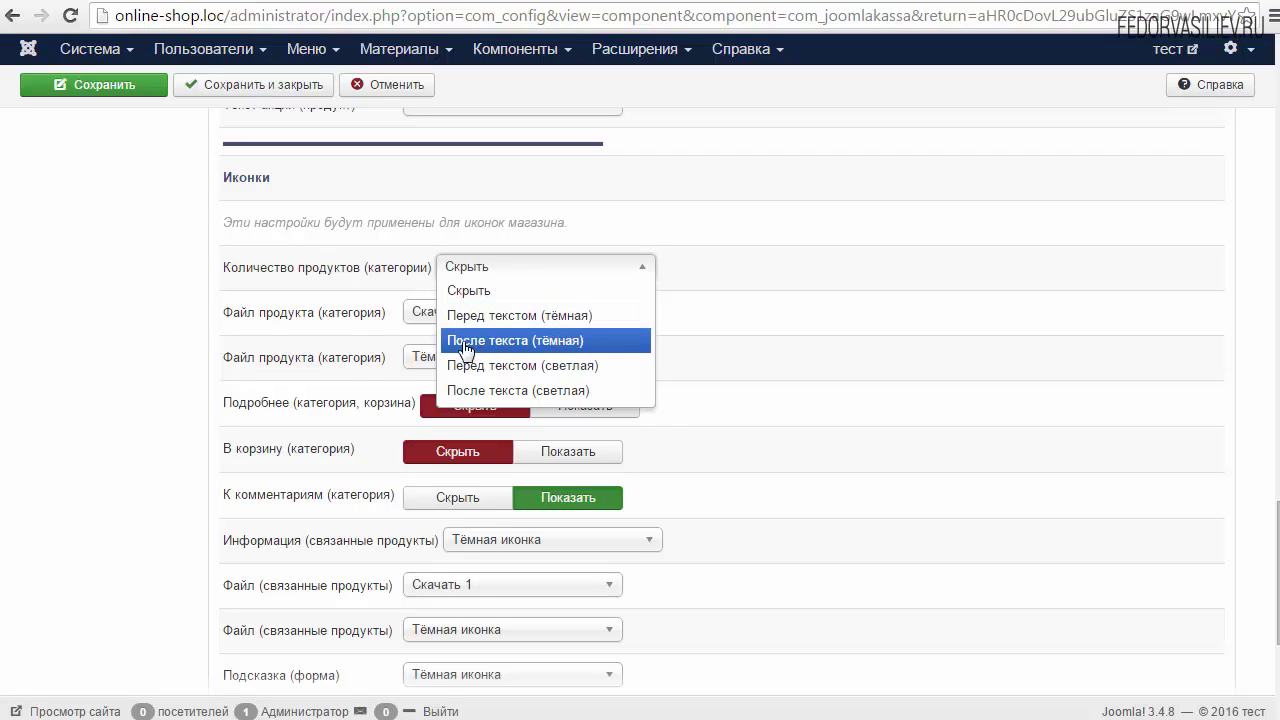
click(522, 316)
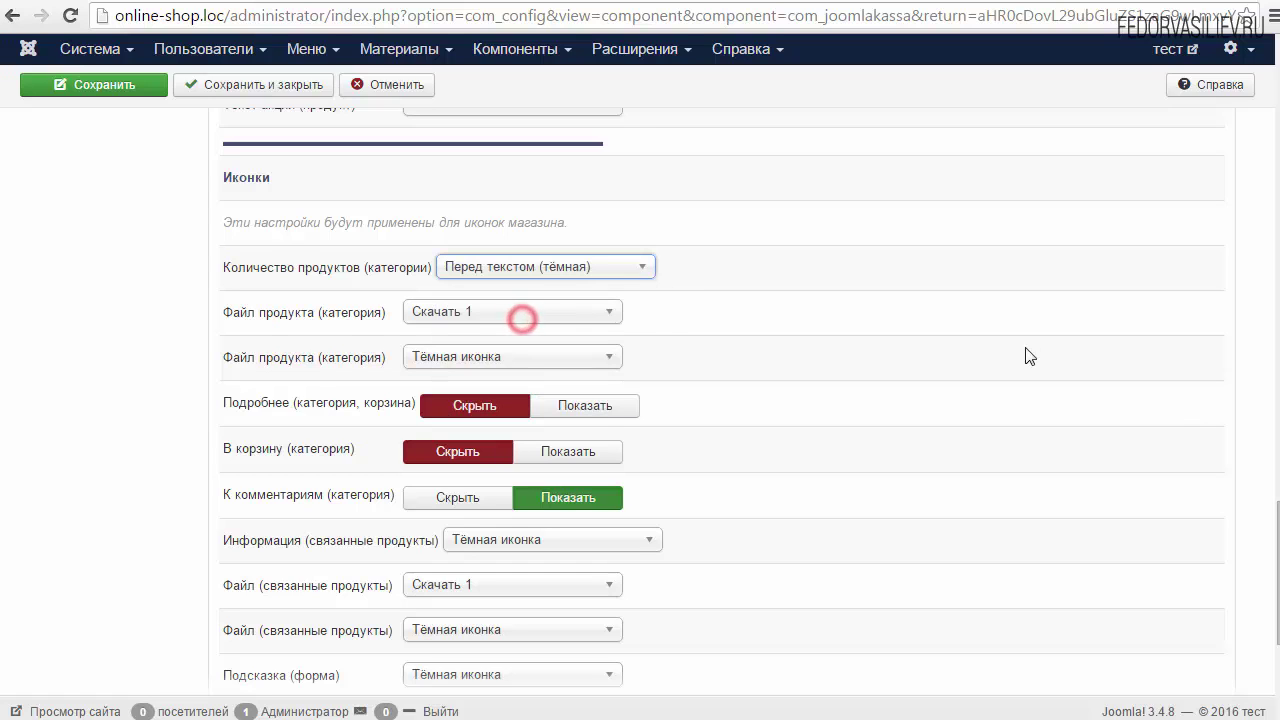
- Read the Файл продукта (категория) hint, then examine the attached-file icon beside the iPhone 5c 32GB Pink title on the storefront's Apple category page
mouse_move(262, 318)
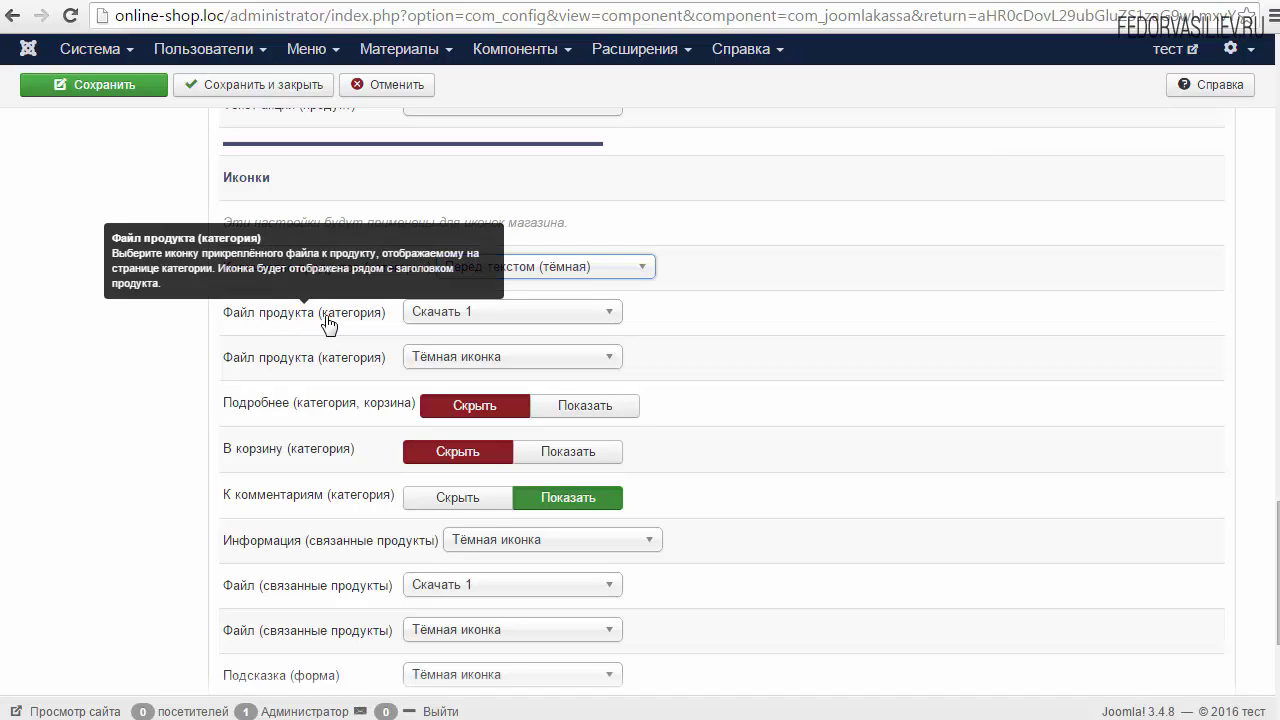
click(593, 8)
key(F5)
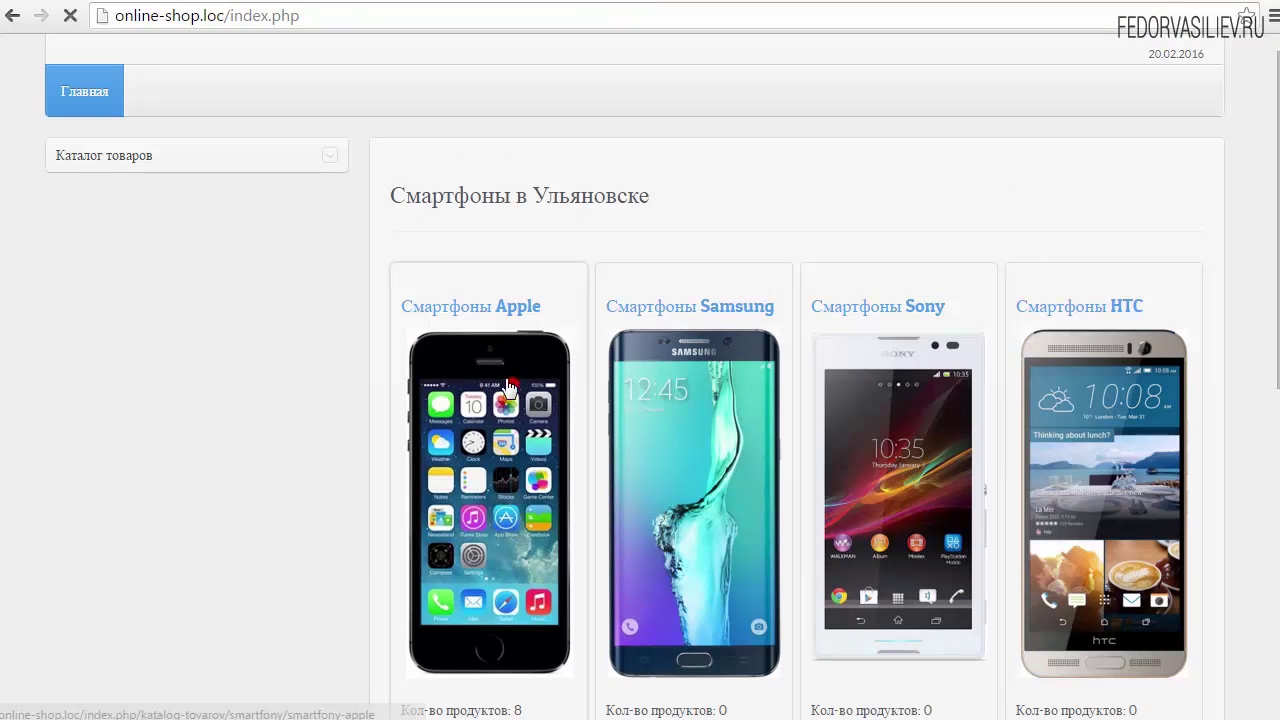
click(508, 386)
scroll(320, 314, down, 2)
scroll(468, 306, up, 2)
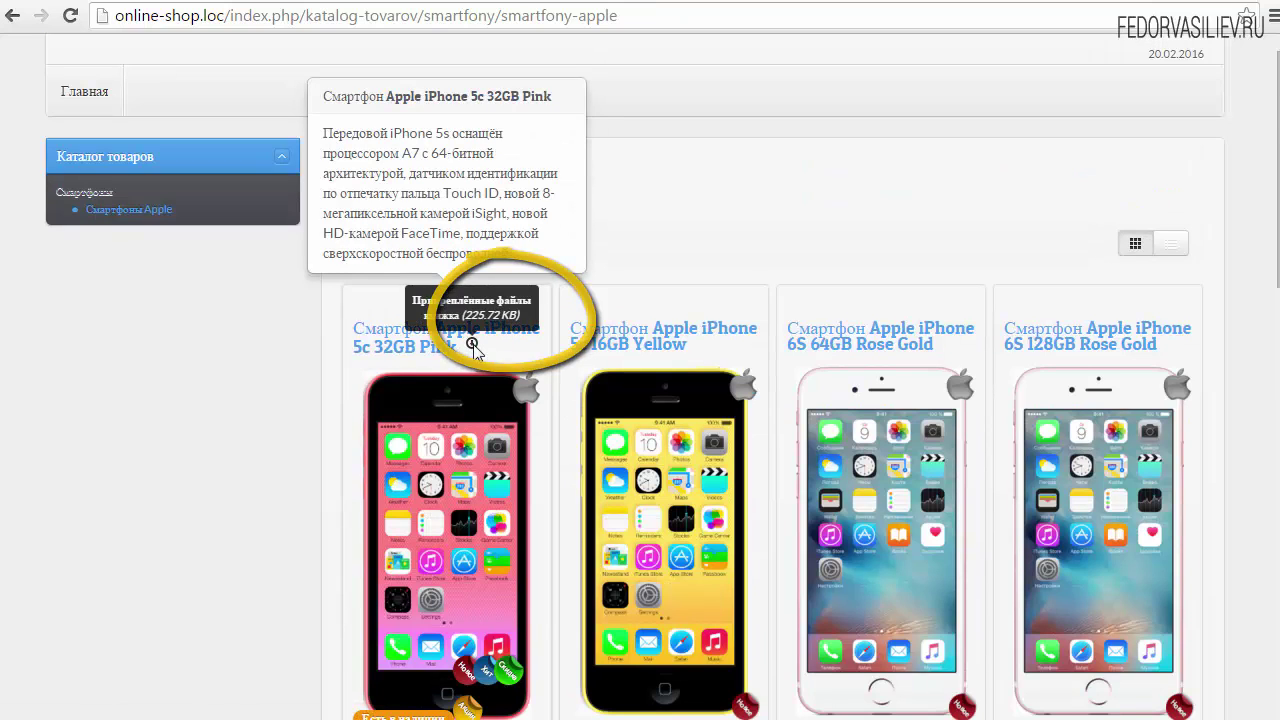
scroll(472, 345, down, 2)
scroll(468, 250, up, 1)
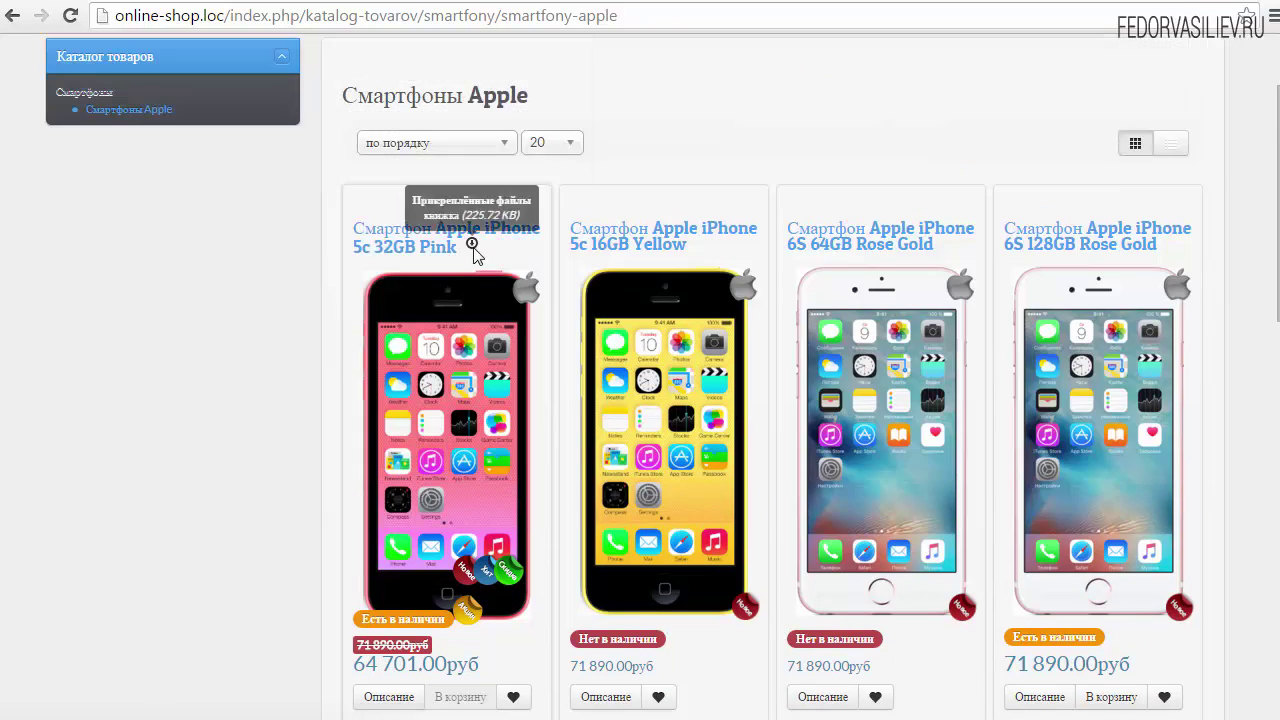
- Set the two Файл продукта (категория) icon options to Книга and Светлая иконка, save, and check the icon on the Apple category page
click(505, 15)
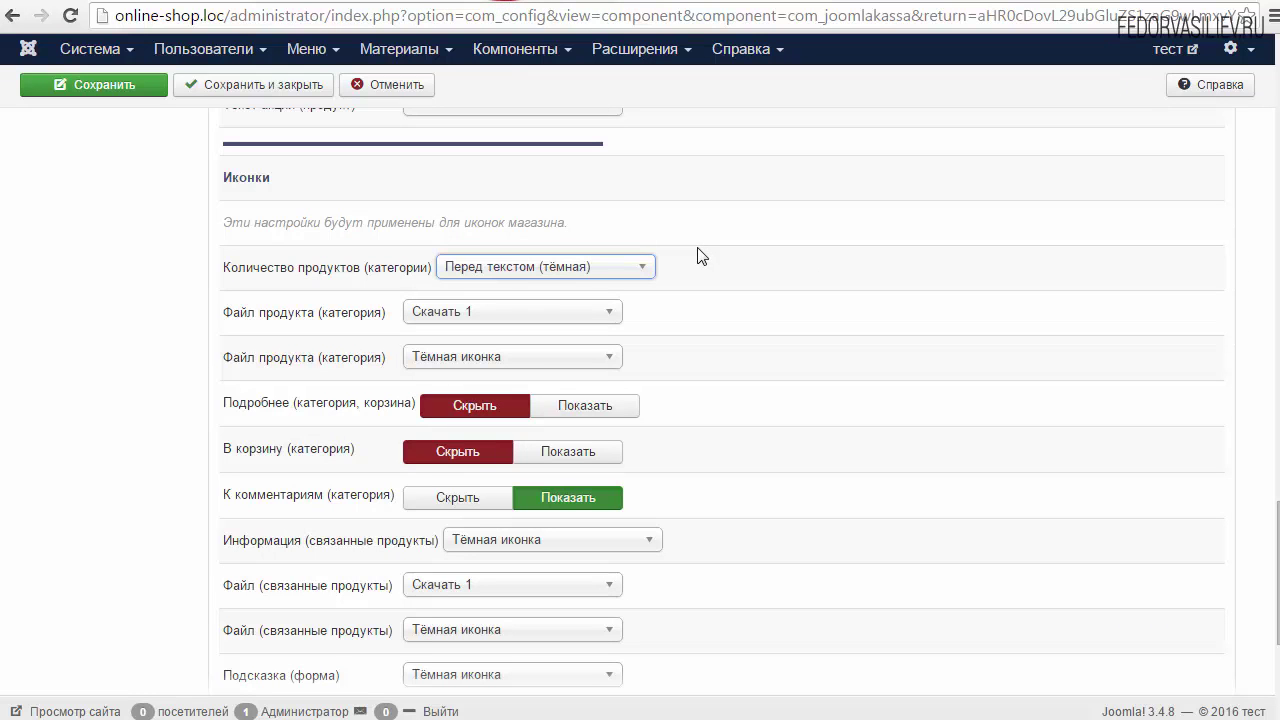
click(468, 312)
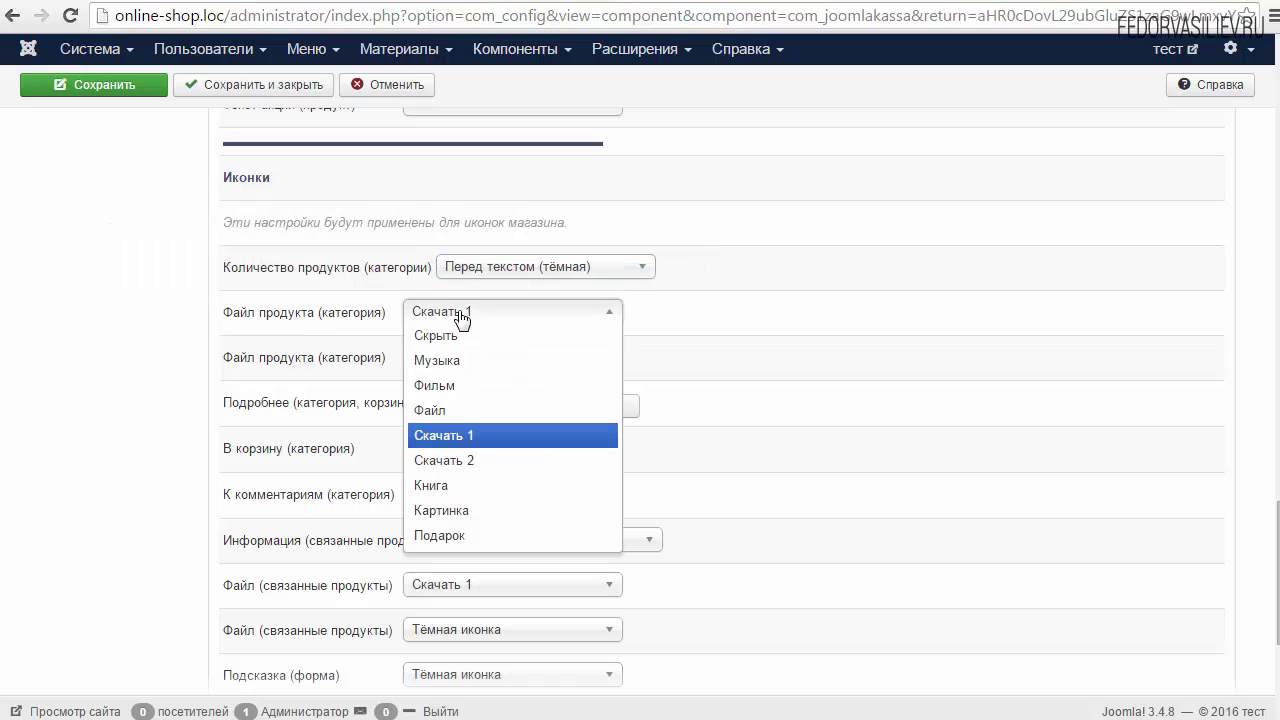
click(457, 488)
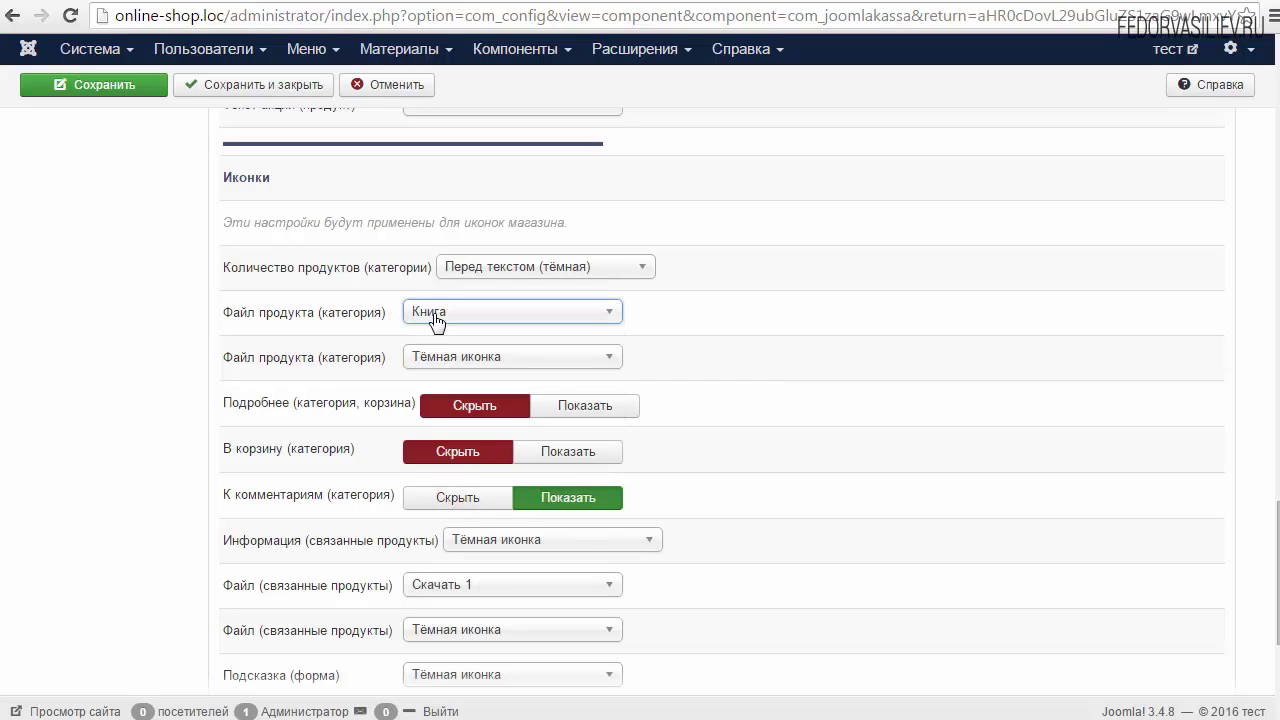
mouse_move(287, 373)
click(478, 372)
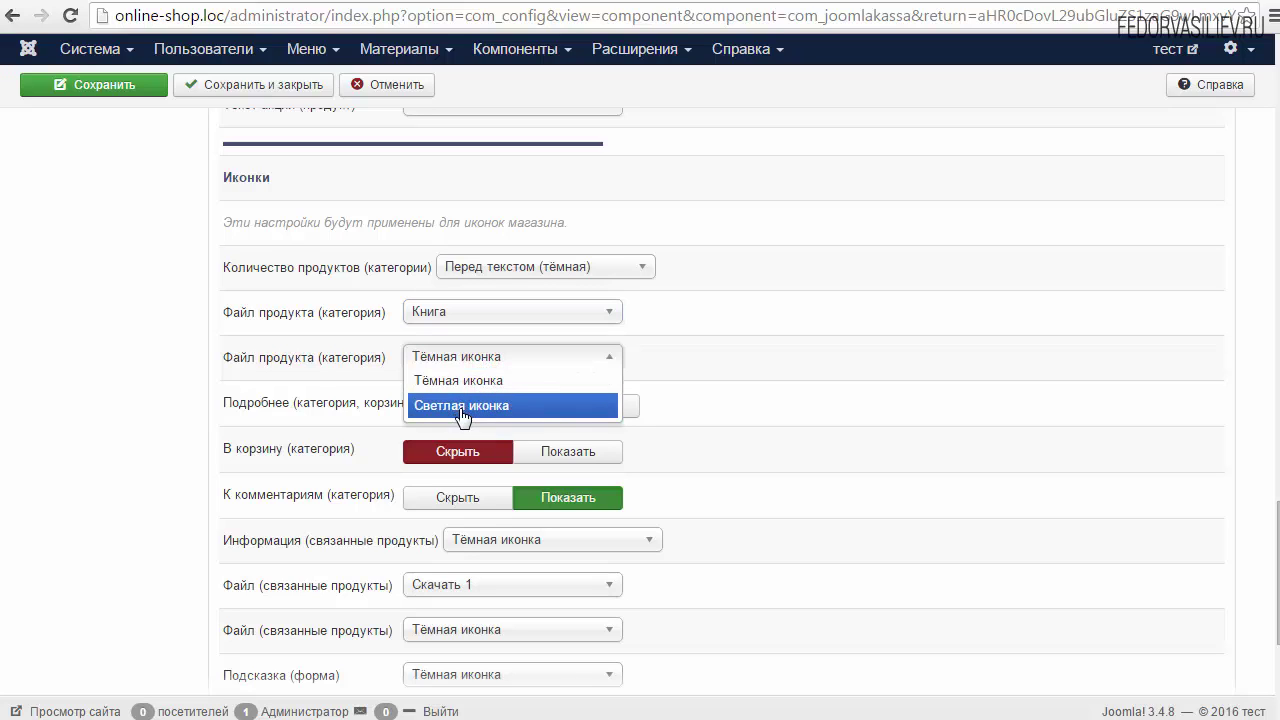
click(462, 405)
click(93, 92)
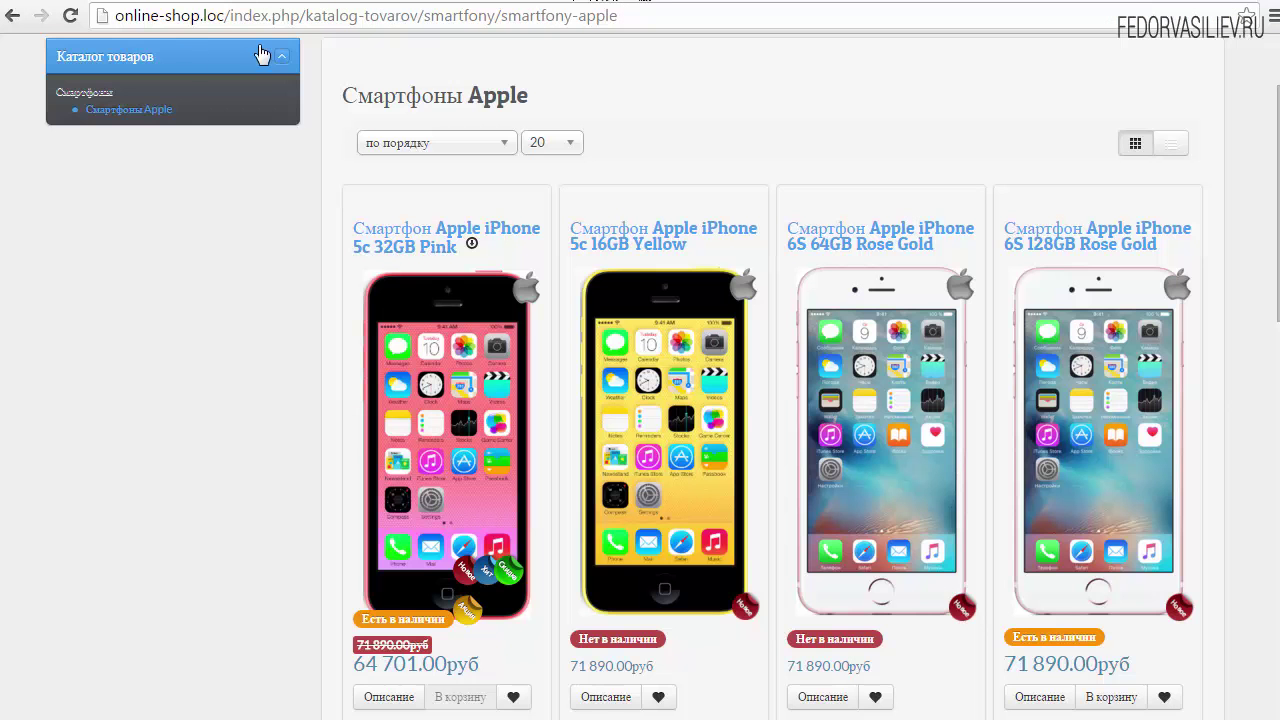
mouse_move(455, 247)
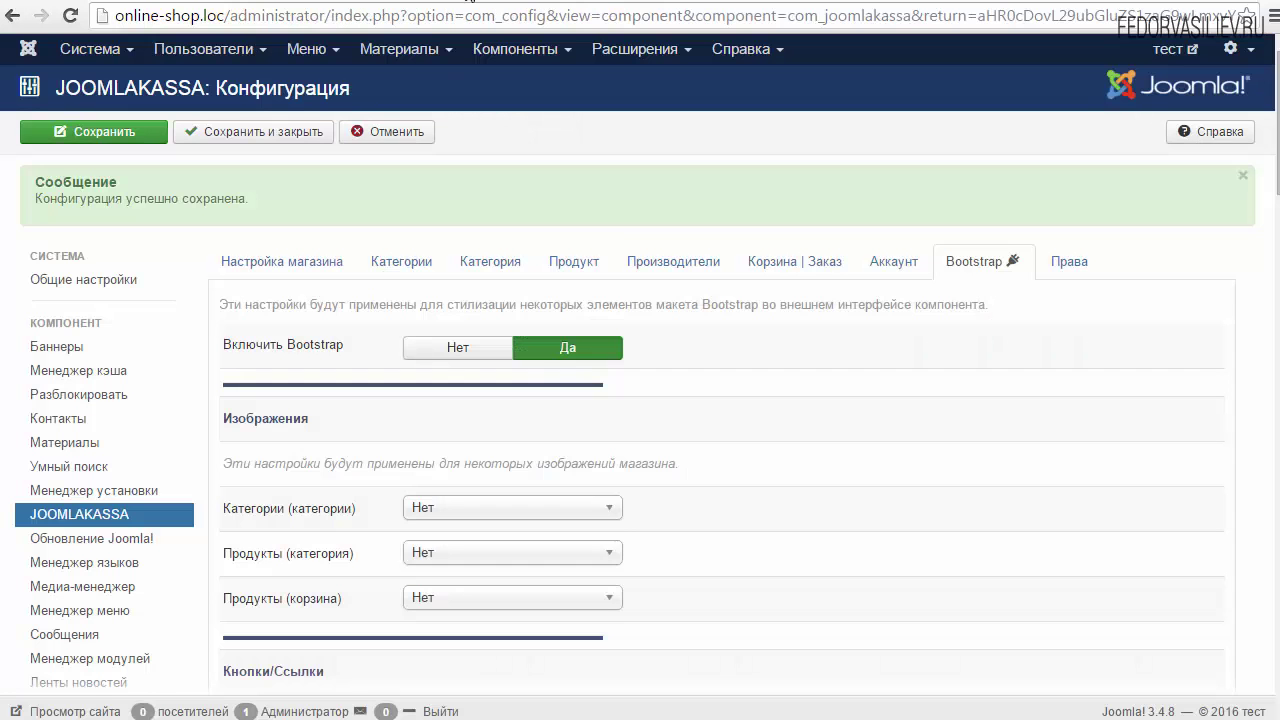
- In the Иконки section, set the Файл продукта (категория) shade to Тёмная иконка, save, and reload the Apple category page
scroll(617, 200, down, 10)
scroll(617, 203, down, 12)
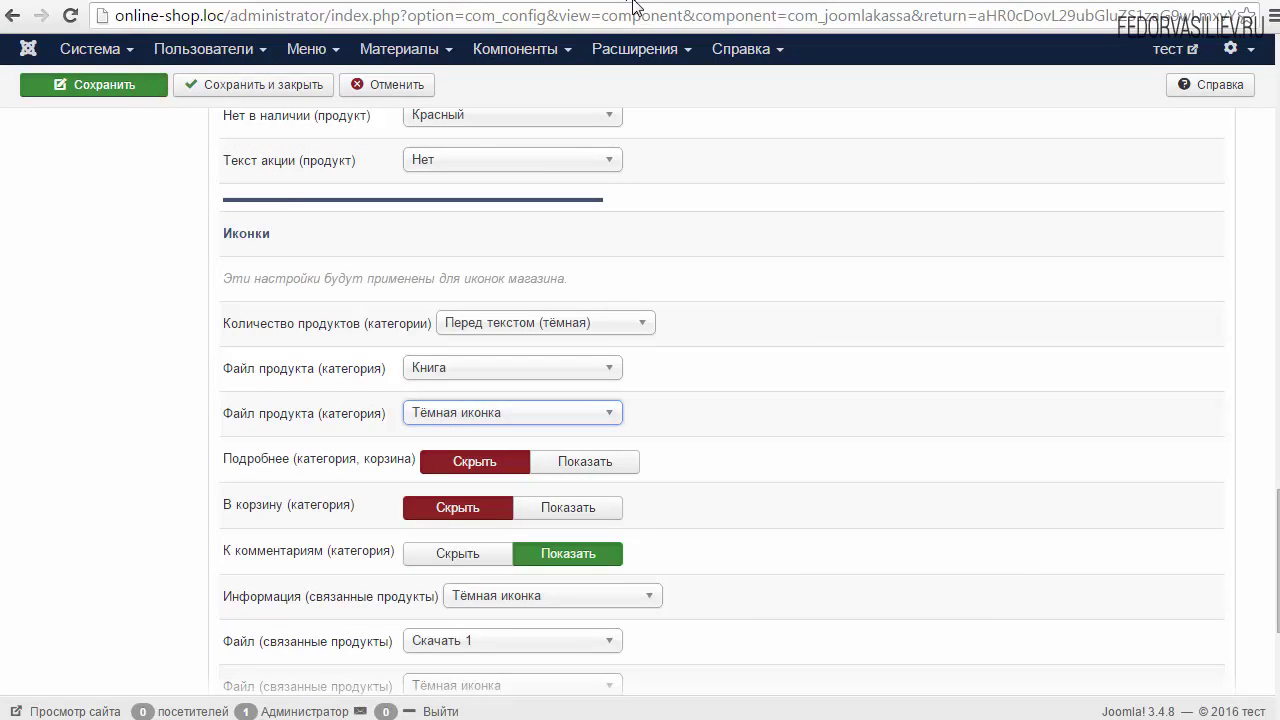
click(639, 5)
click(70, 16)
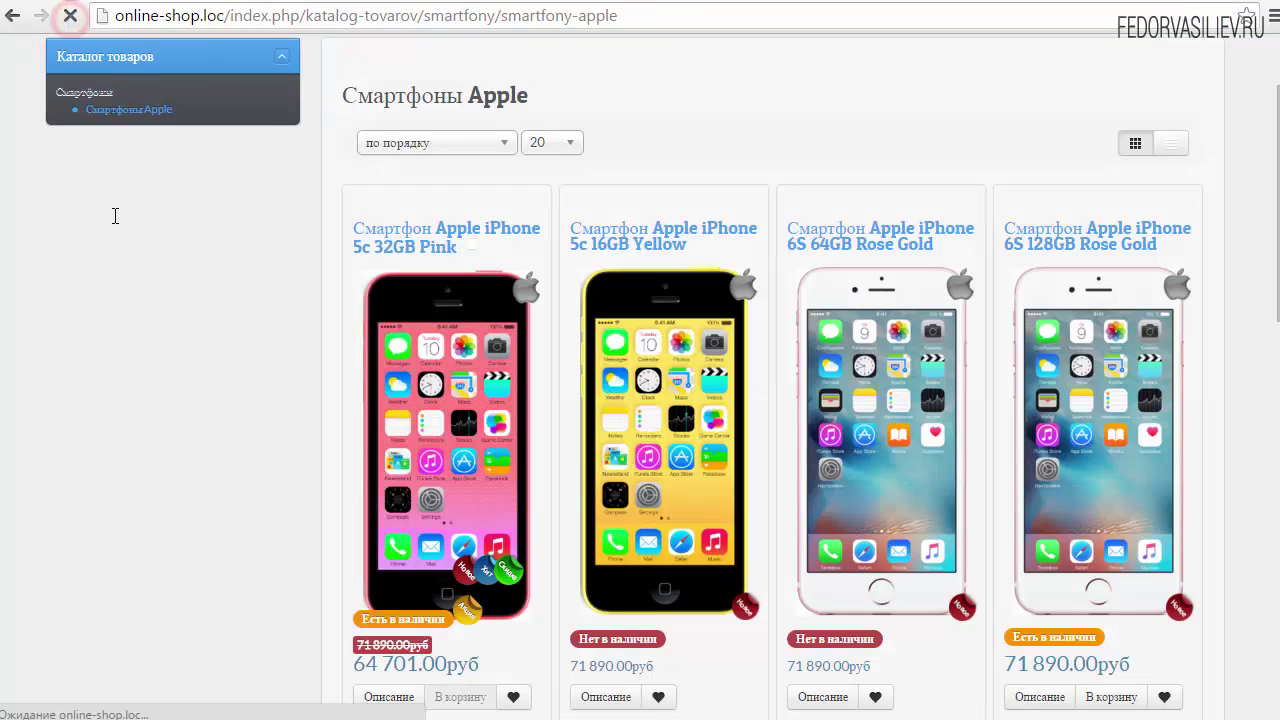
- Examine the attached-file icon on the Apple iPhone 5c 32GB Pink card, then open its product page and examine the icon by the title
mouse_move(433, 238)
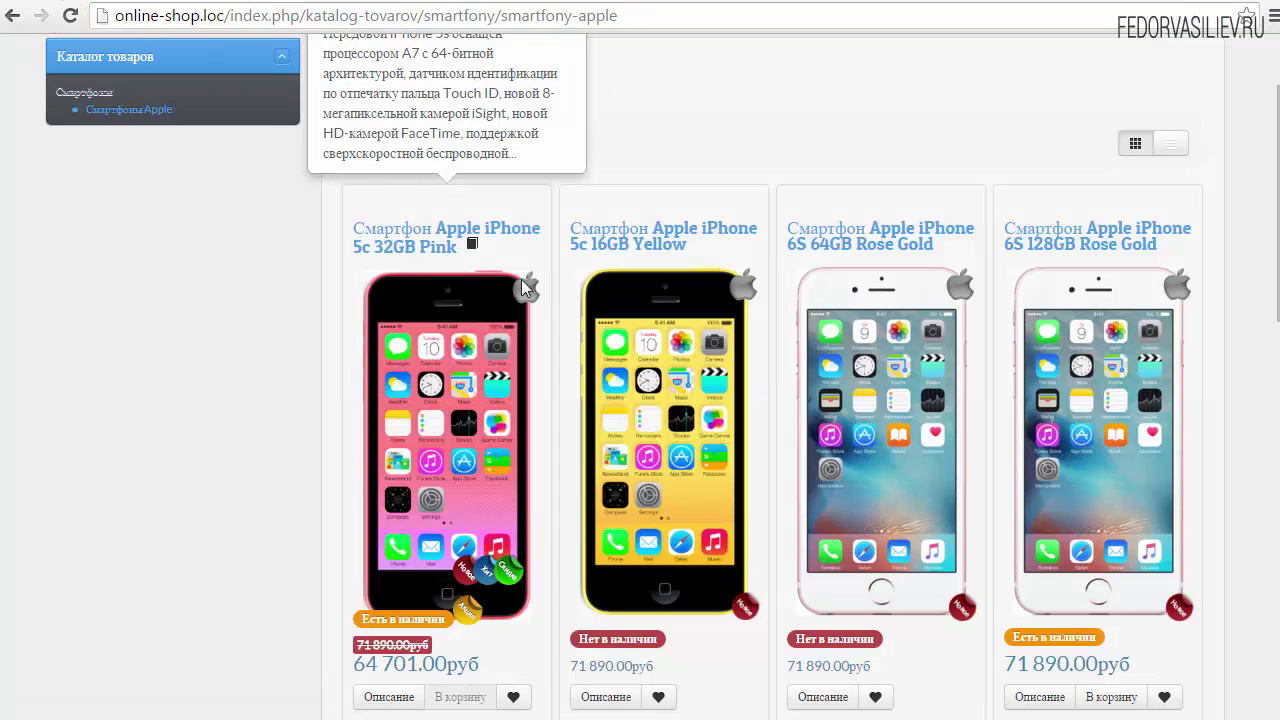
mouse_move(473, 250)
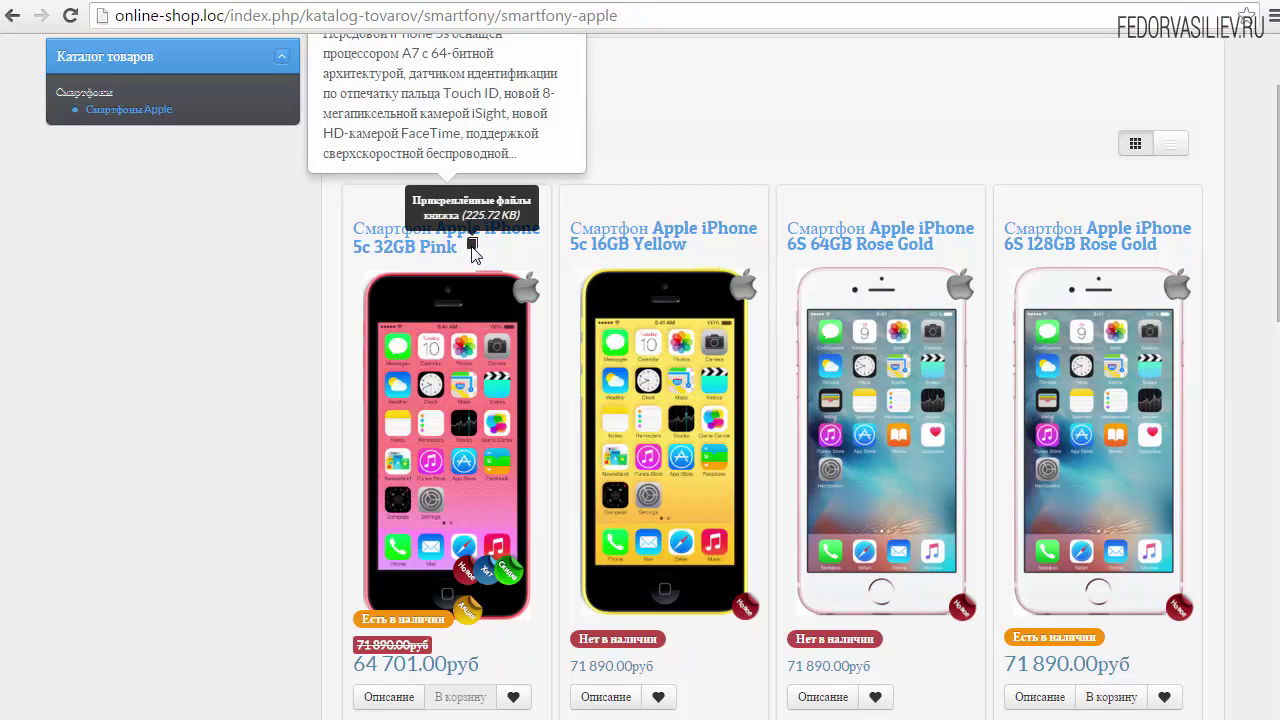
click(405, 232)
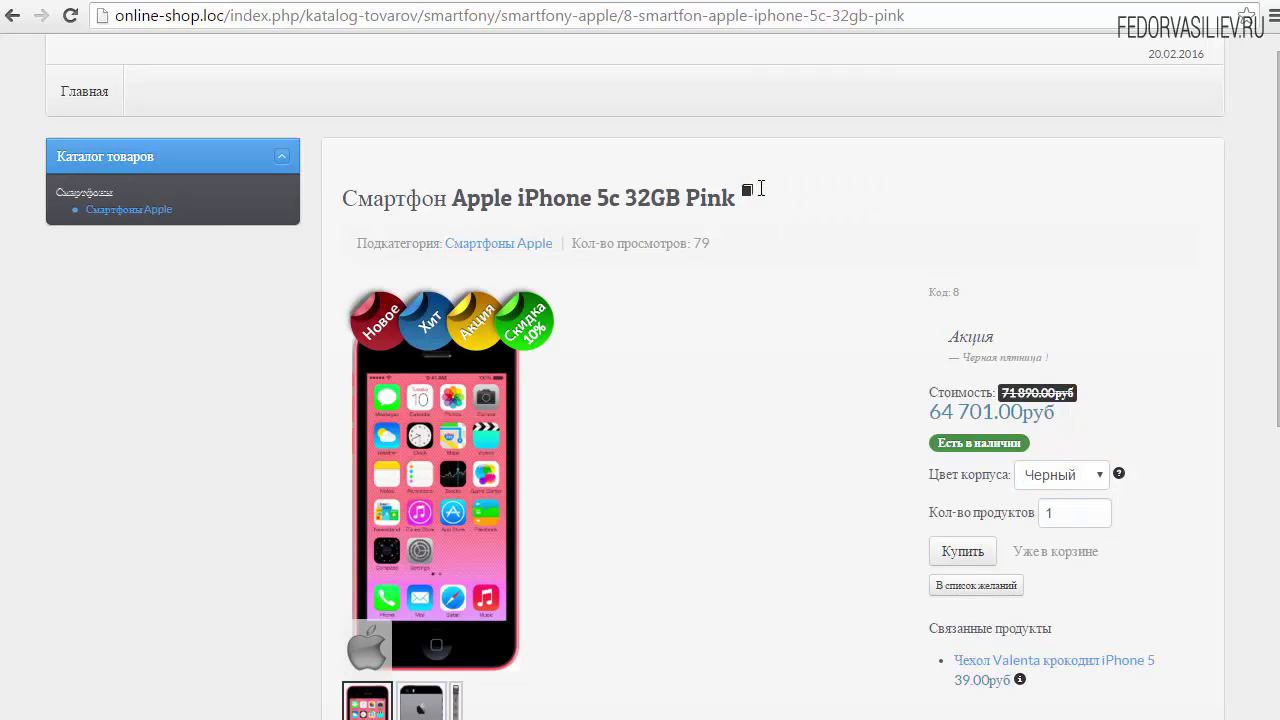
mouse_move(759, 195)
- Return to the configuration's Иконки section, set the Файл продукта (категория) icon to Скрыть and save
click(528, 3)
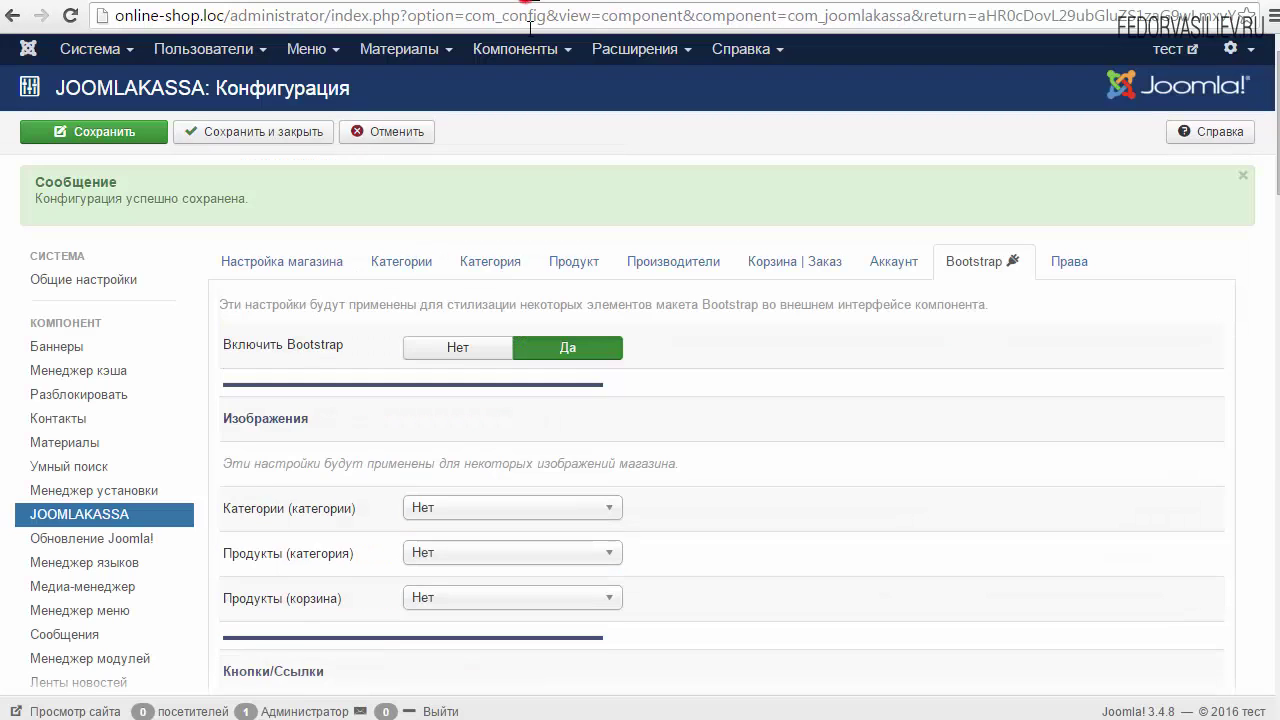
scroll(684, 309, down, 5)
scroll(684, 309, down, 3)
scroll(663, 303, down, 7)
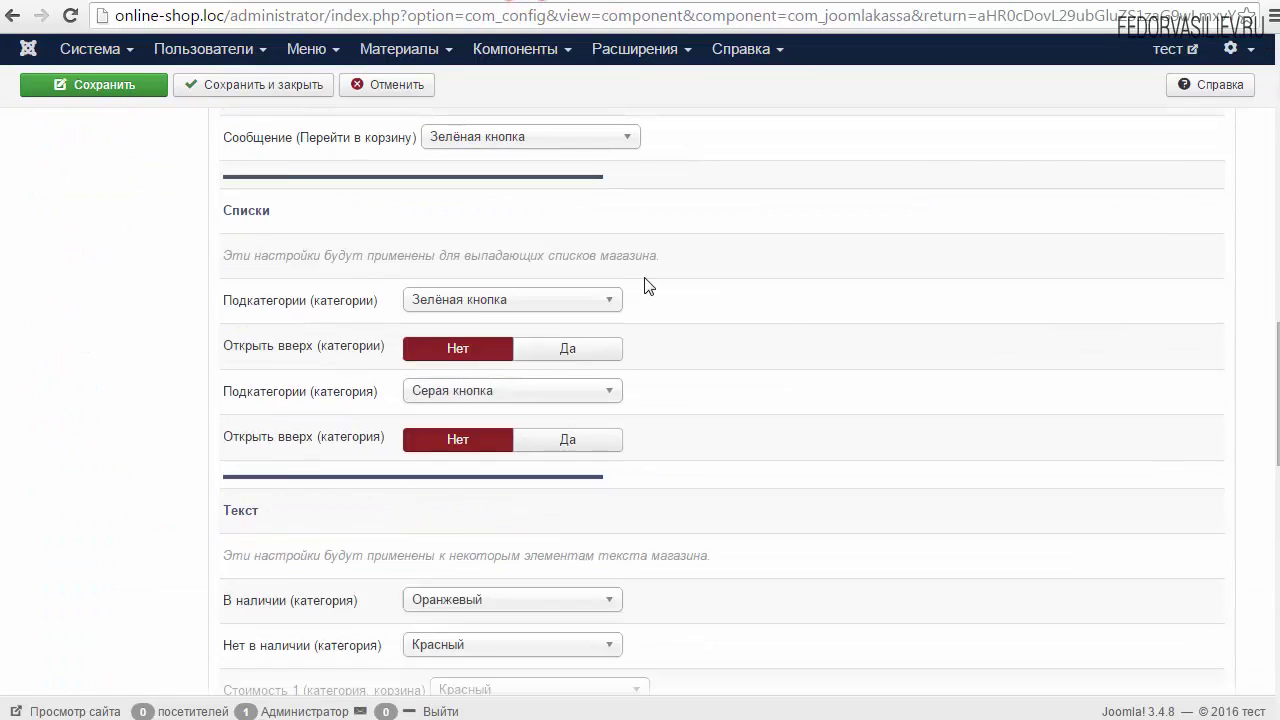
scroll(648, 277, down, 6)
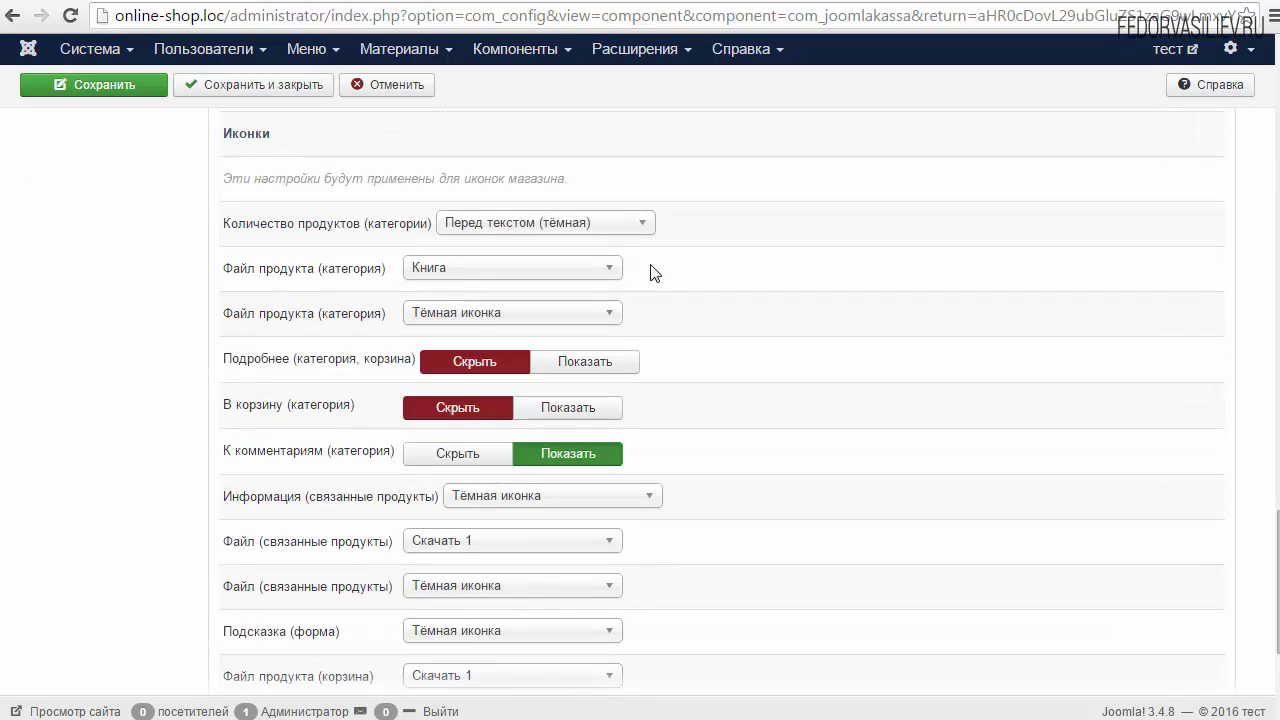
click(550, 269)
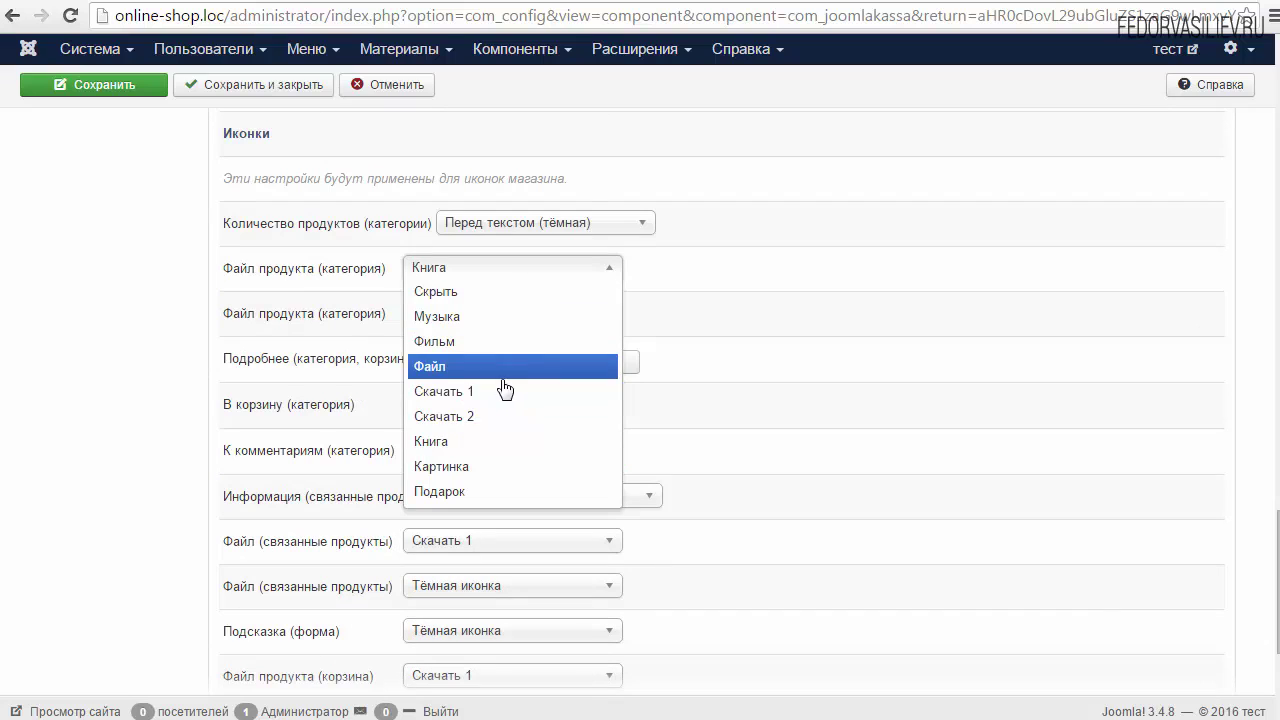
click(442, 292)
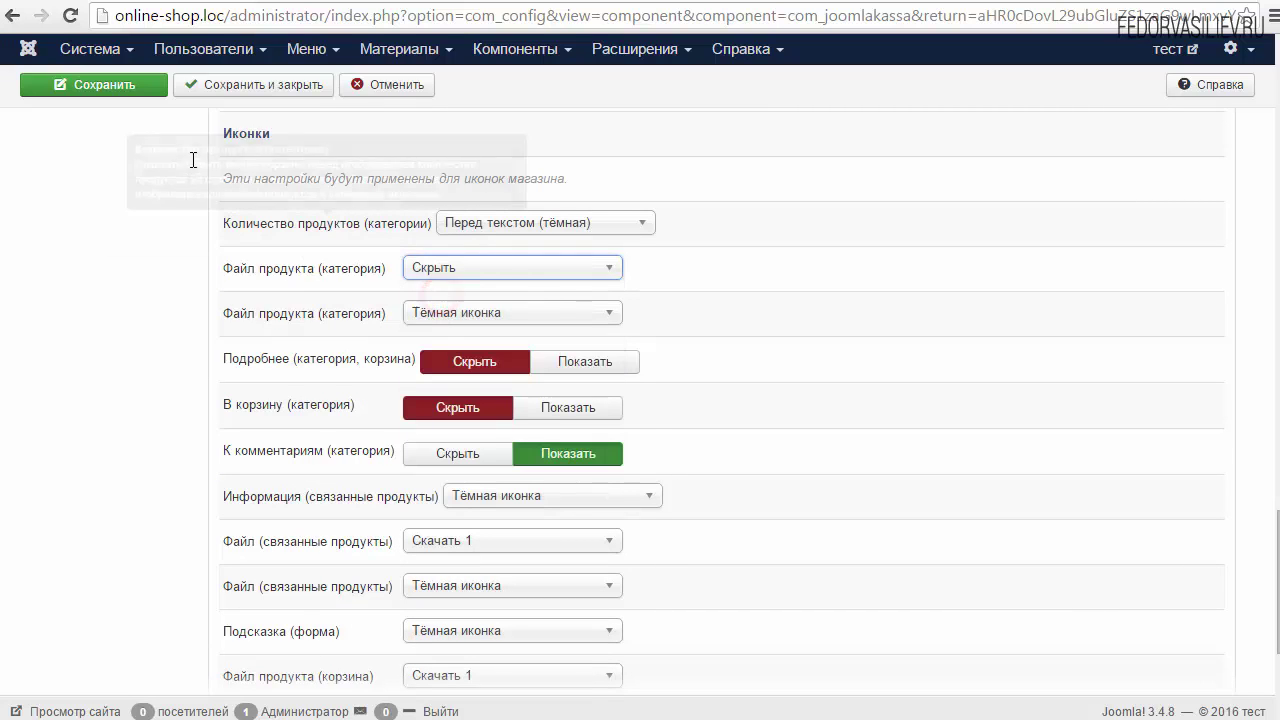
click(141, 84)
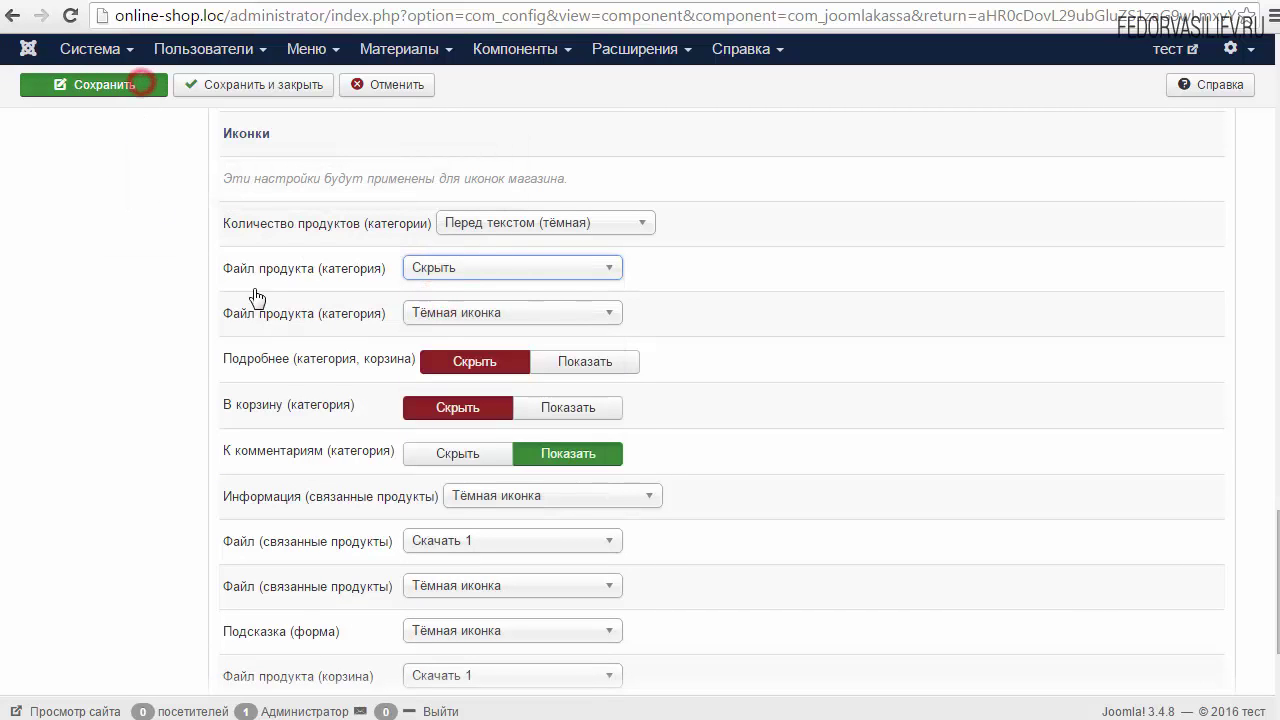
- Reload the storefront's iPhone 5c 32GB Pink product page and examine its title for the attached-file icon
click(642, 3)
mouse_move(747, 194)
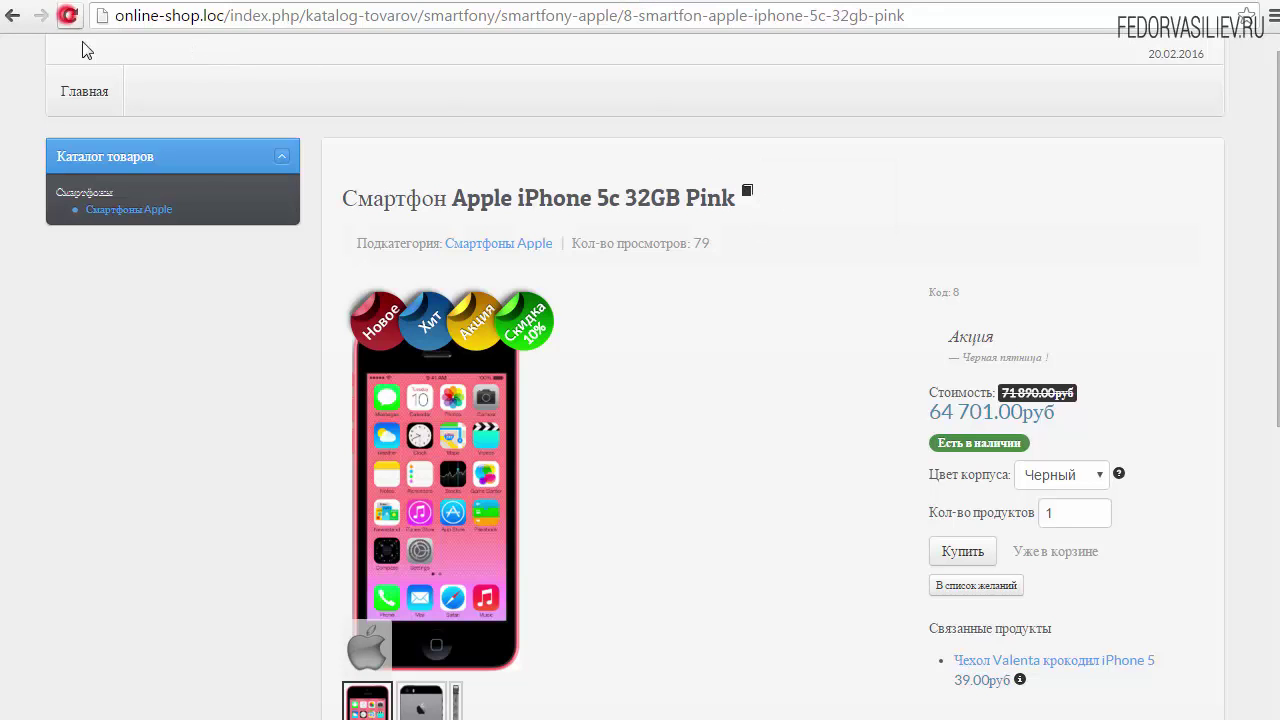
click(68, 15)
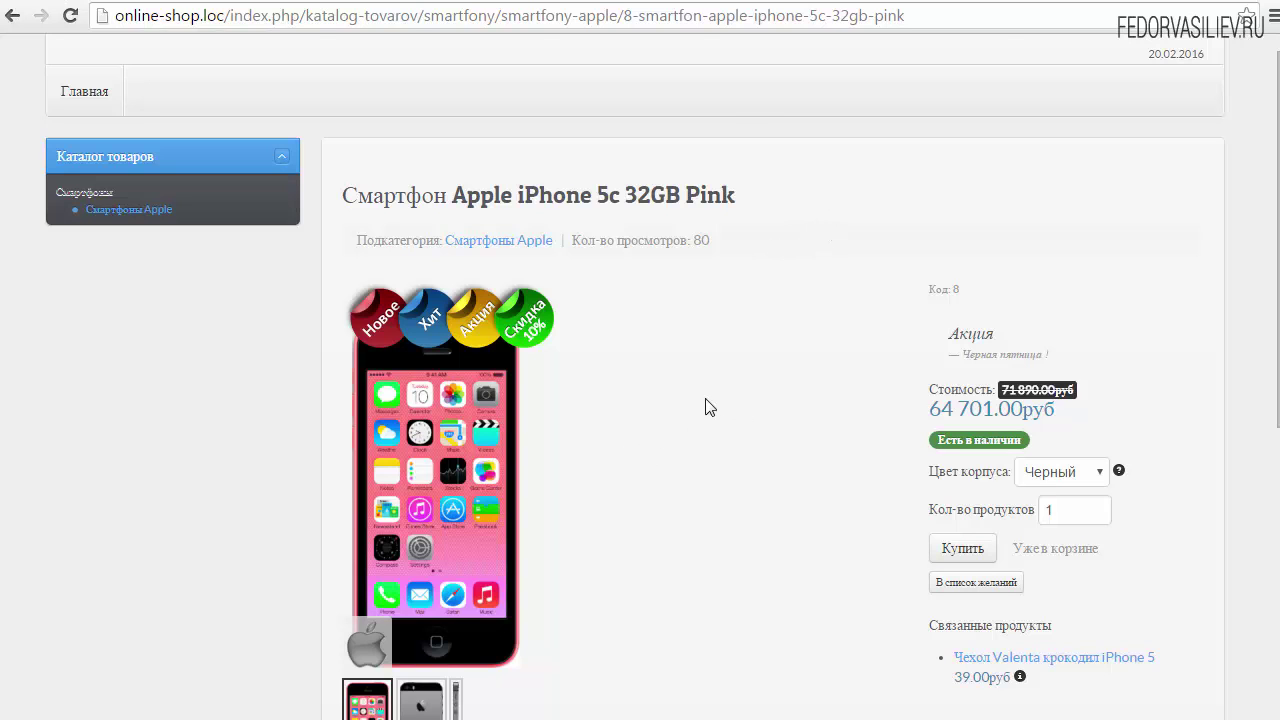
scroll(705, 406, down, 4)
scroll(714, 360, up, 4)
drag(711, 195, 345, 195)
click(677, 343)
- Examine the description area of the iPhone 5c product page and show its статья content
scroll(592, 467, down, 5)
drag(344, 316, 738, 408)
click(735, 402)
click(506, 401)
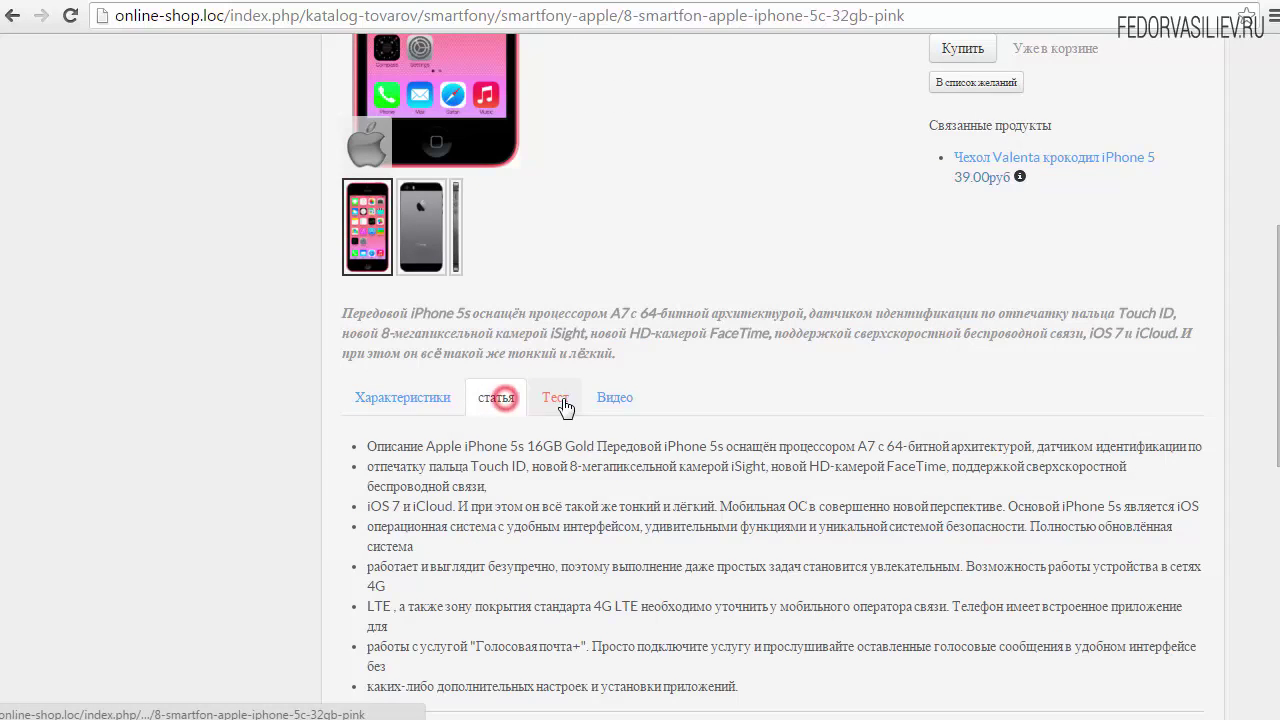
- Go through the Тест, Видео, статья and Характеристики content of the iPhone 5c product page and examine the page's title area
click(556, 398)
click(614, 398)
click(498, 398)
click(415, 401)
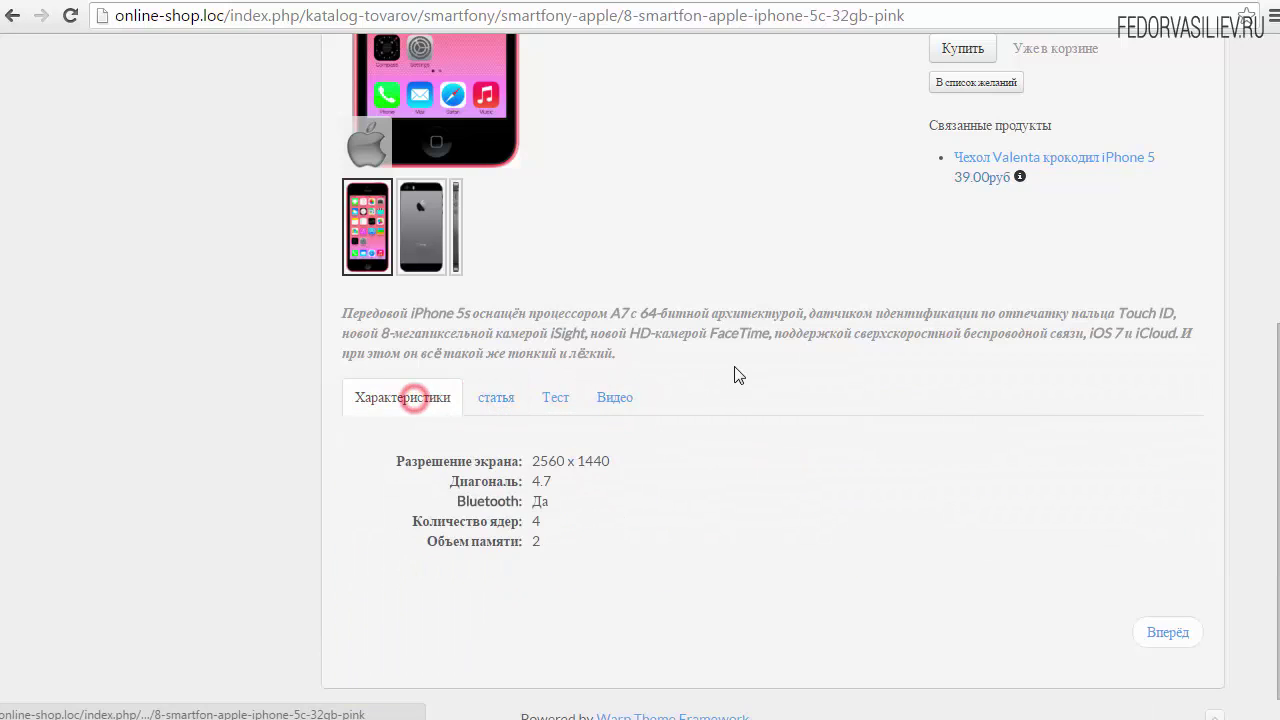
scroll(737, 372, up, 5)
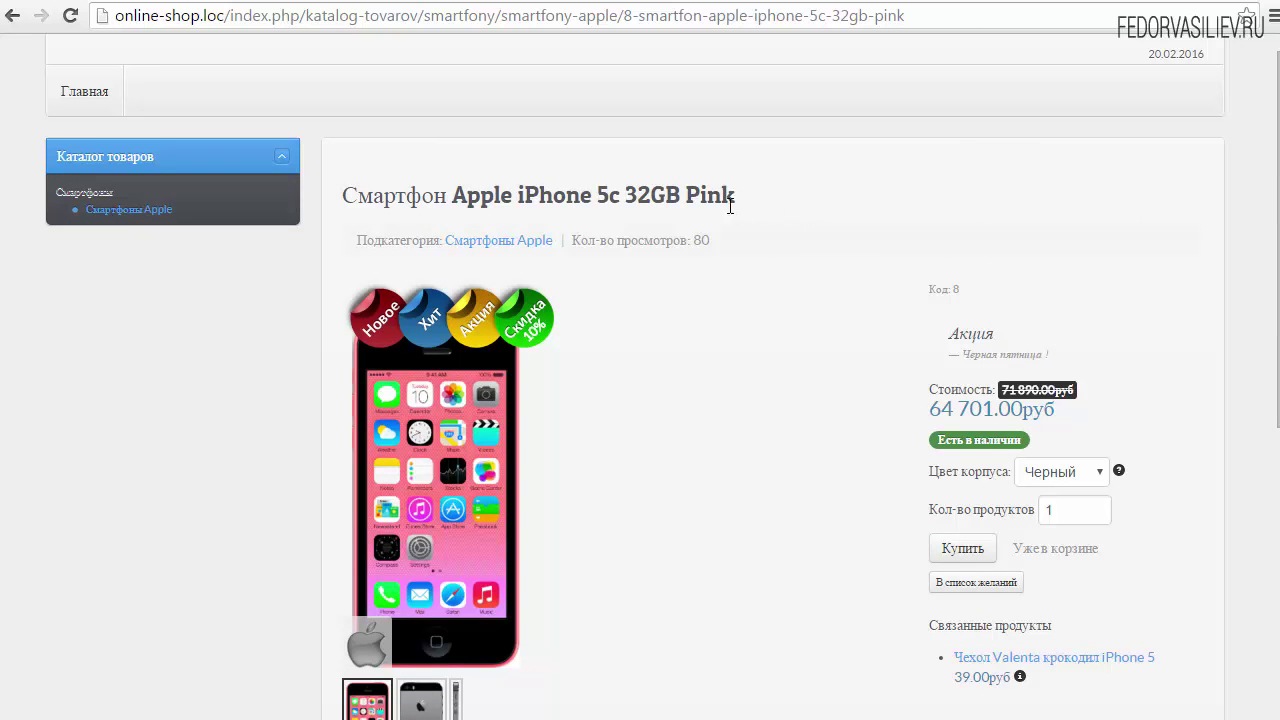
- Examine the Подробнее and В корзину settings in the configuration's Иконки section, then compare the product-card buttons on the shop and demomagazin.loc storefronts
click(520, 1)
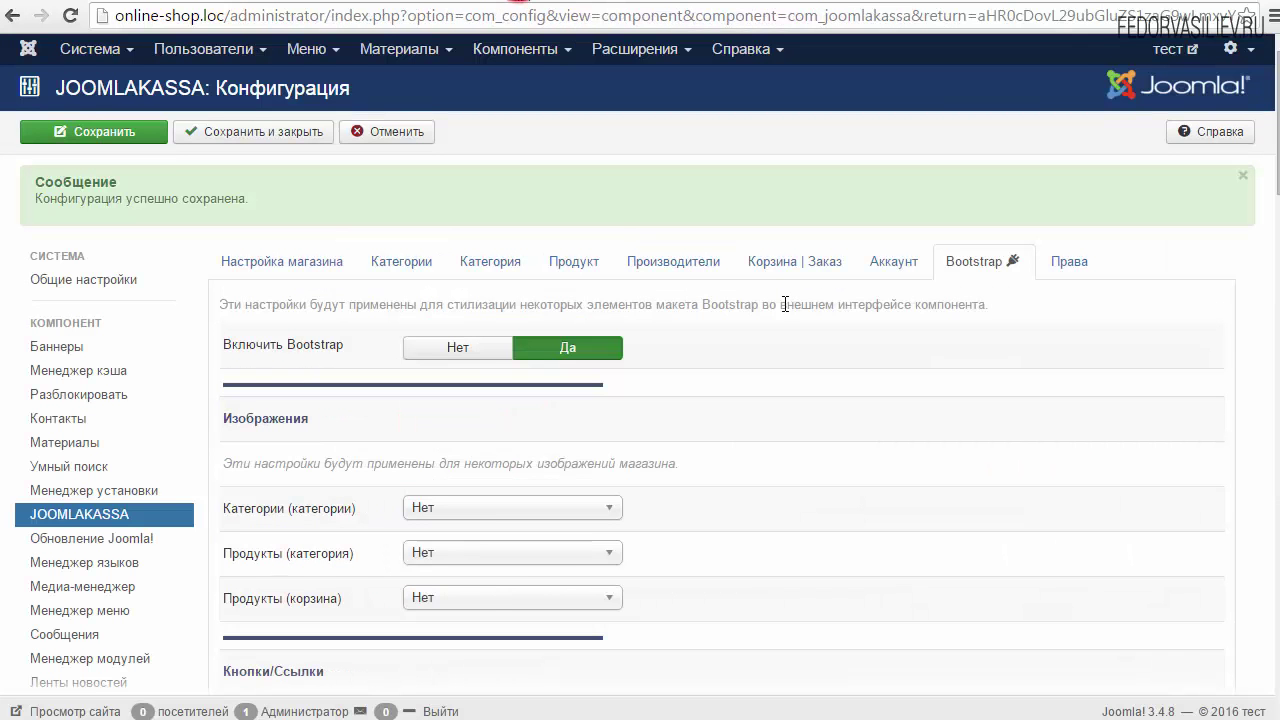
scroll(1274, 241, down, 6)
scroll(722, 400, down, 15)
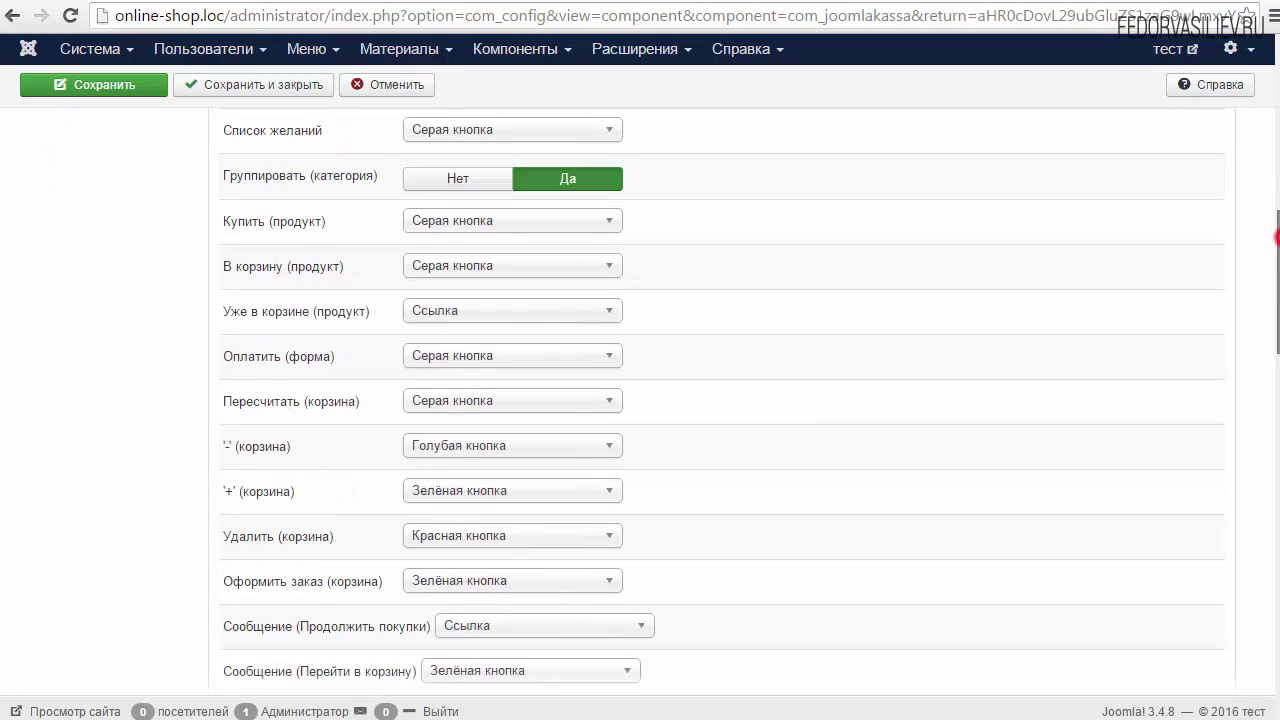
drag(213, 326, 286, 338)
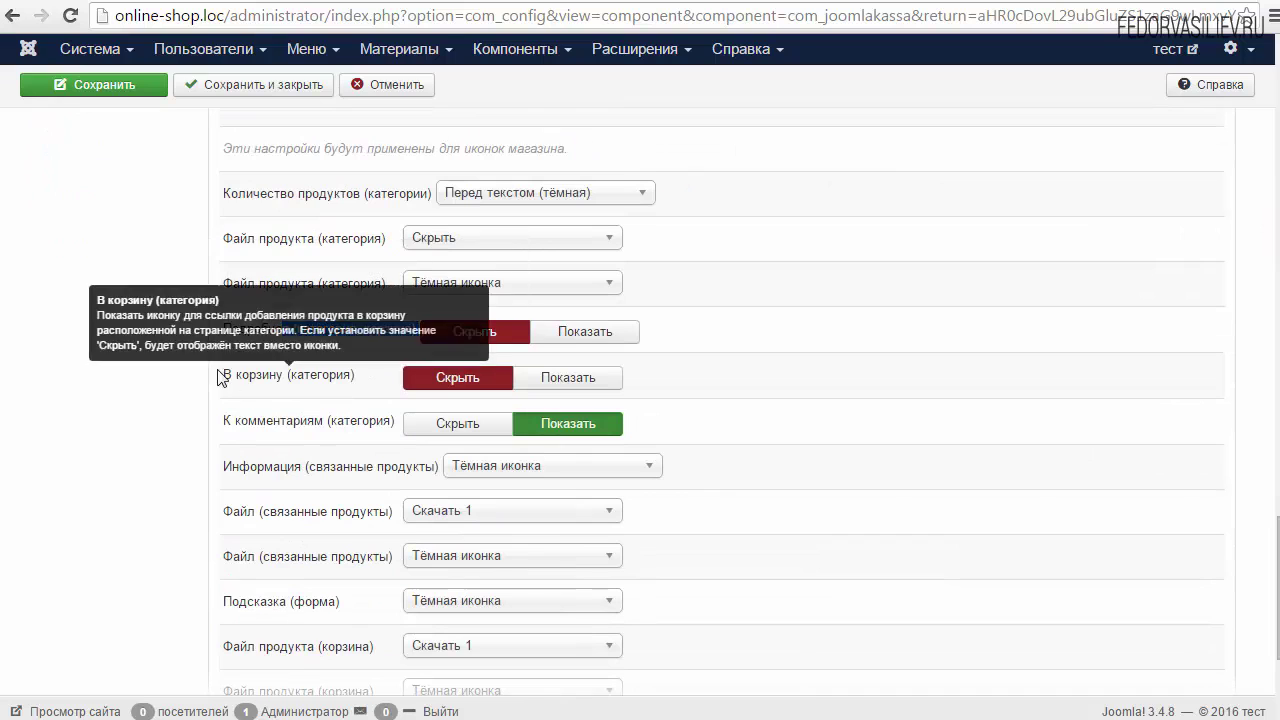
drag(213, 374, 295, 380)
click(298, 378)
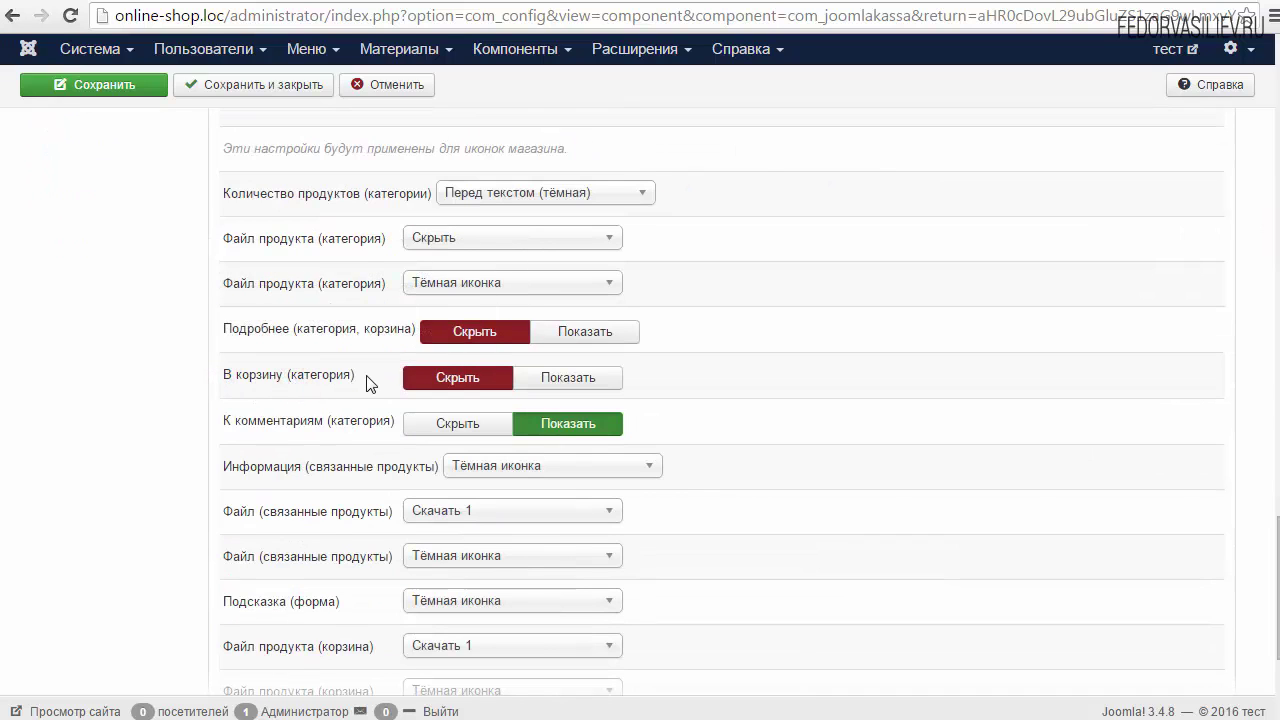
mouse_move(349, 378)
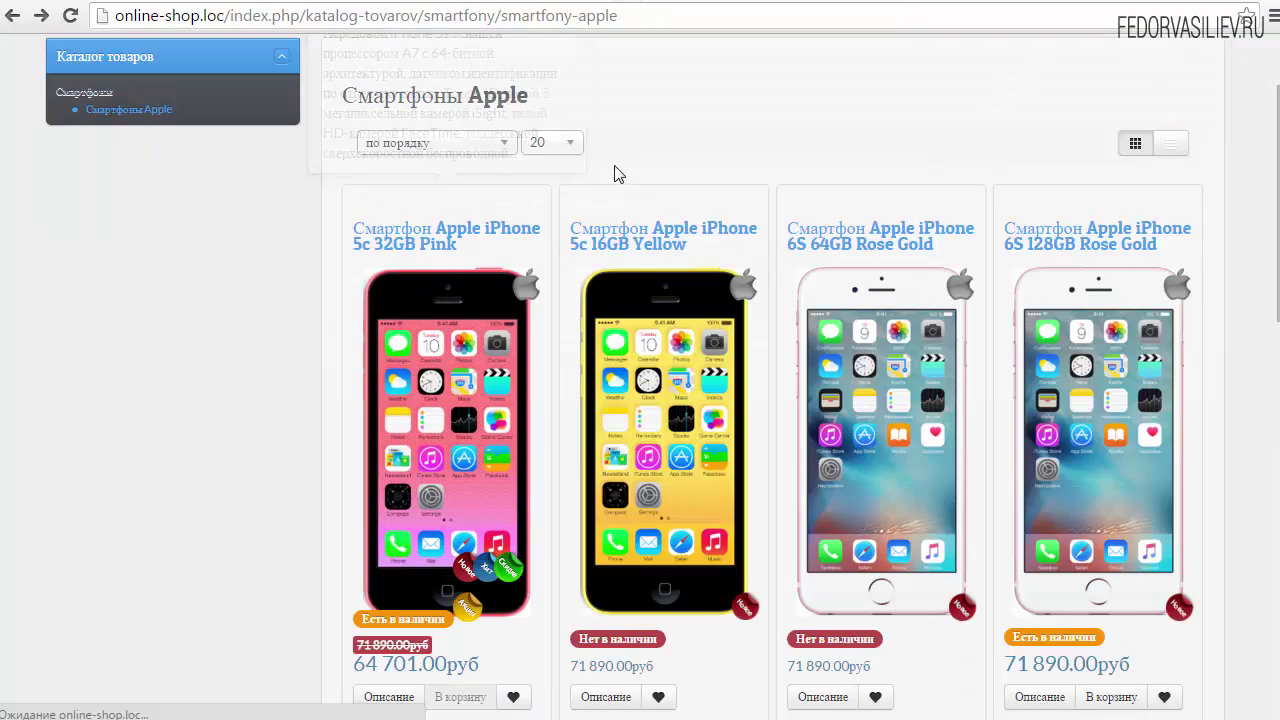
scroll(614, 174, down, 5)
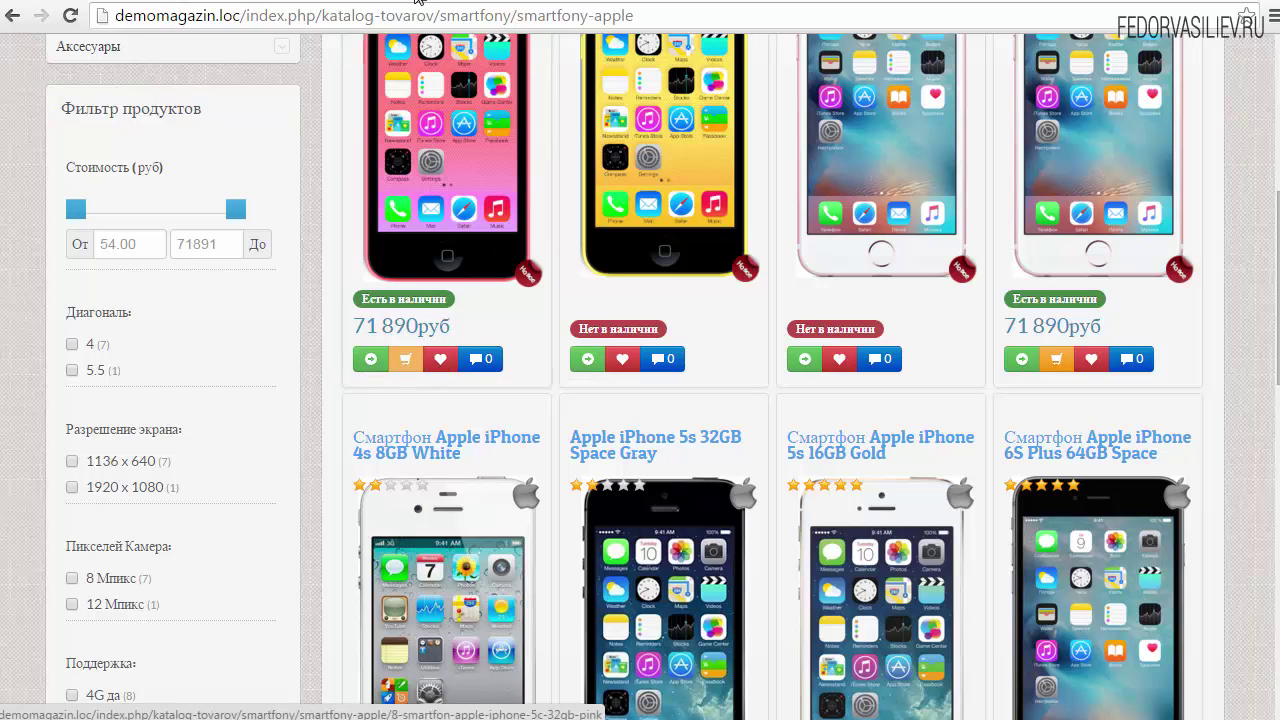
- In the configuration's Иконки section, set Подробнее (категория, корзина) and В корзину (категория) to Показать
click(466, 2)
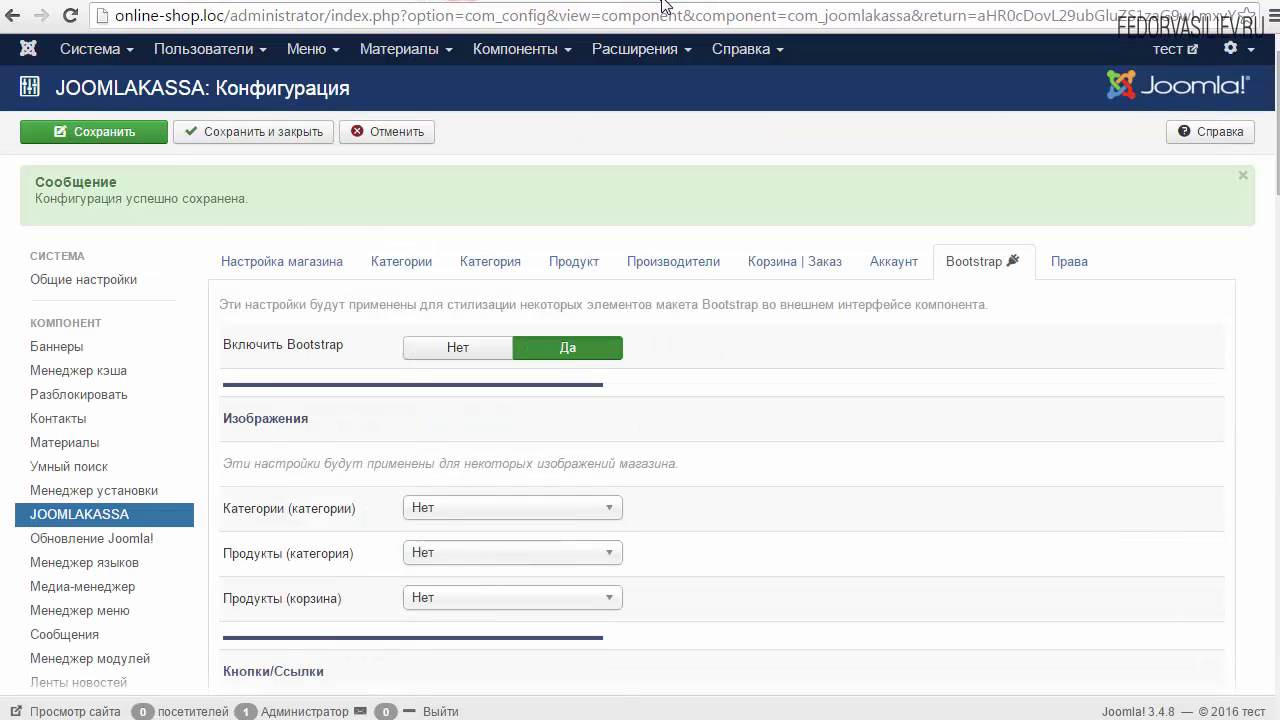
scroll(540, 360, down, 10)
click(545, 342)
click(558, 392)
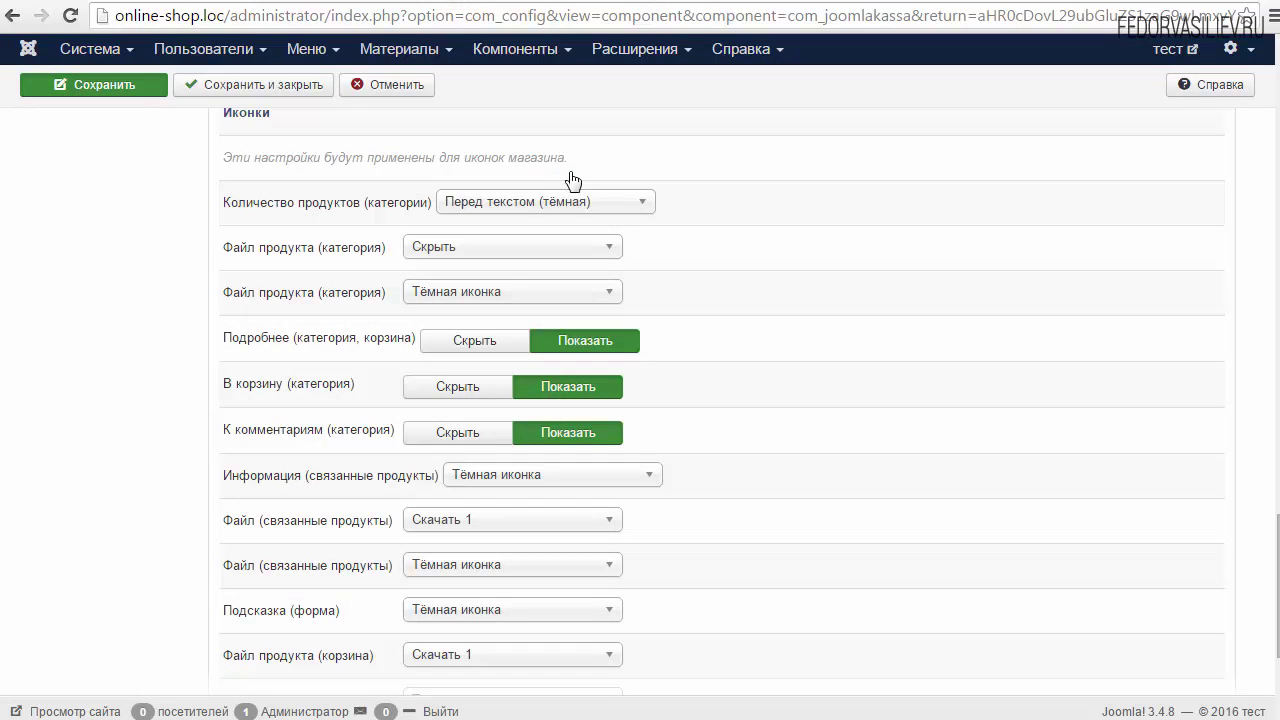
- Reload the storefront's Смартфоны Apple category page and examine the icons on the product-card buttons
click(665, 3)
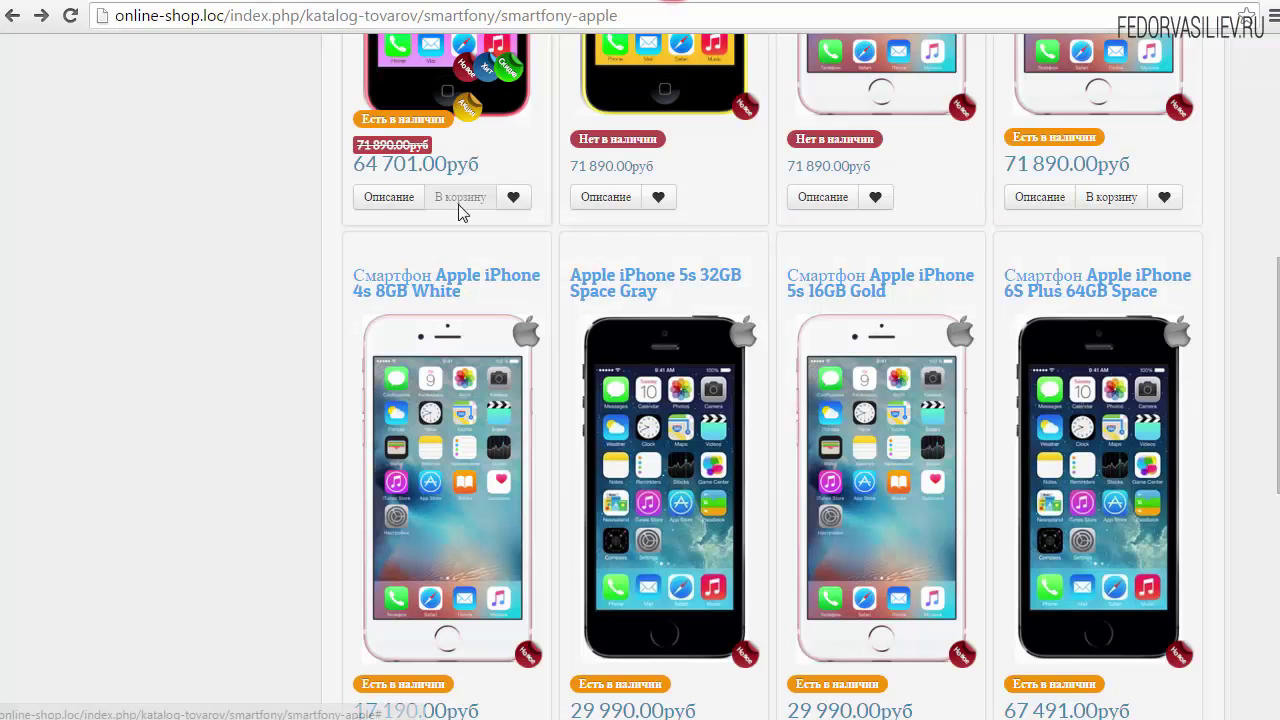
click(70, 15)
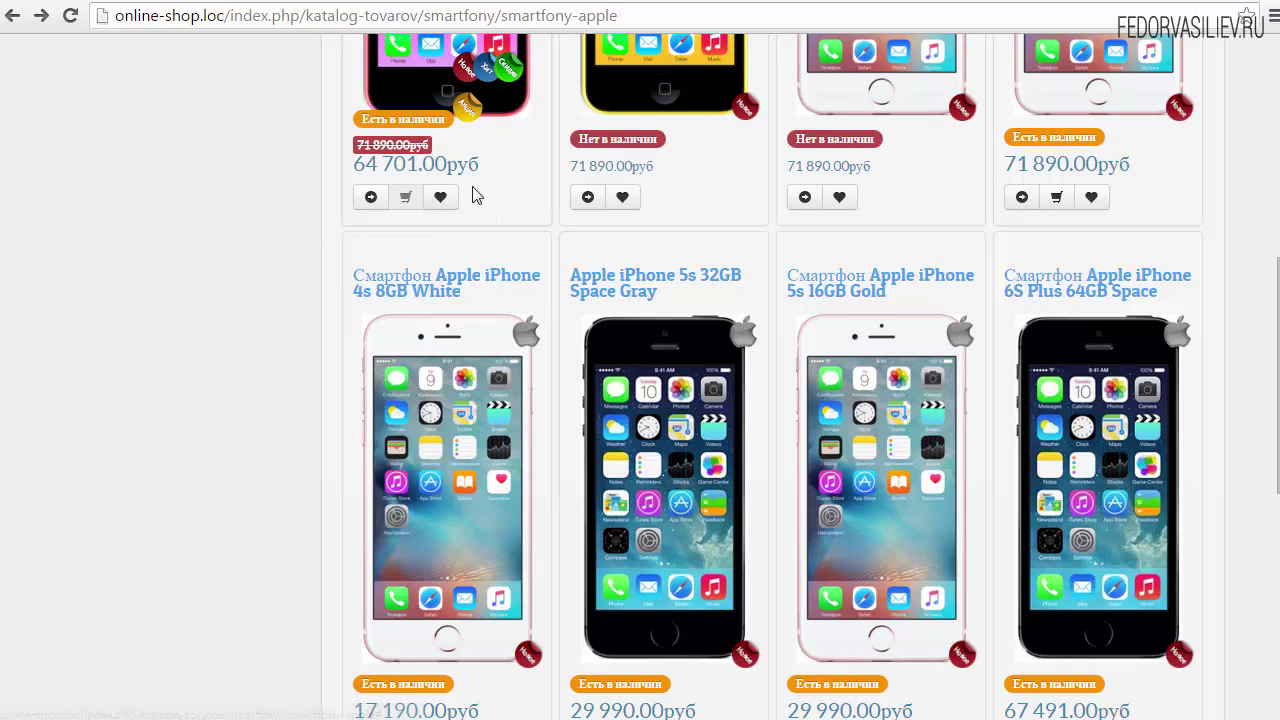
scroll(487, 192, down, 2)
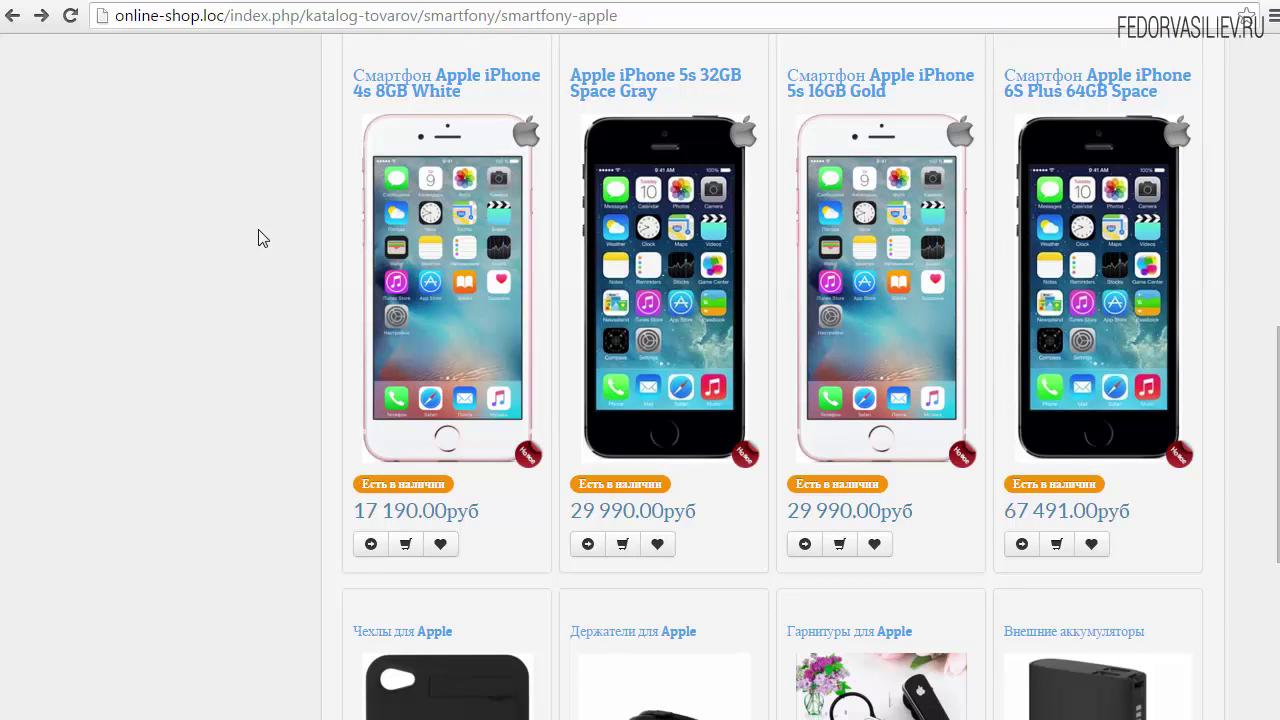
scroll(258, 237, up, 3)
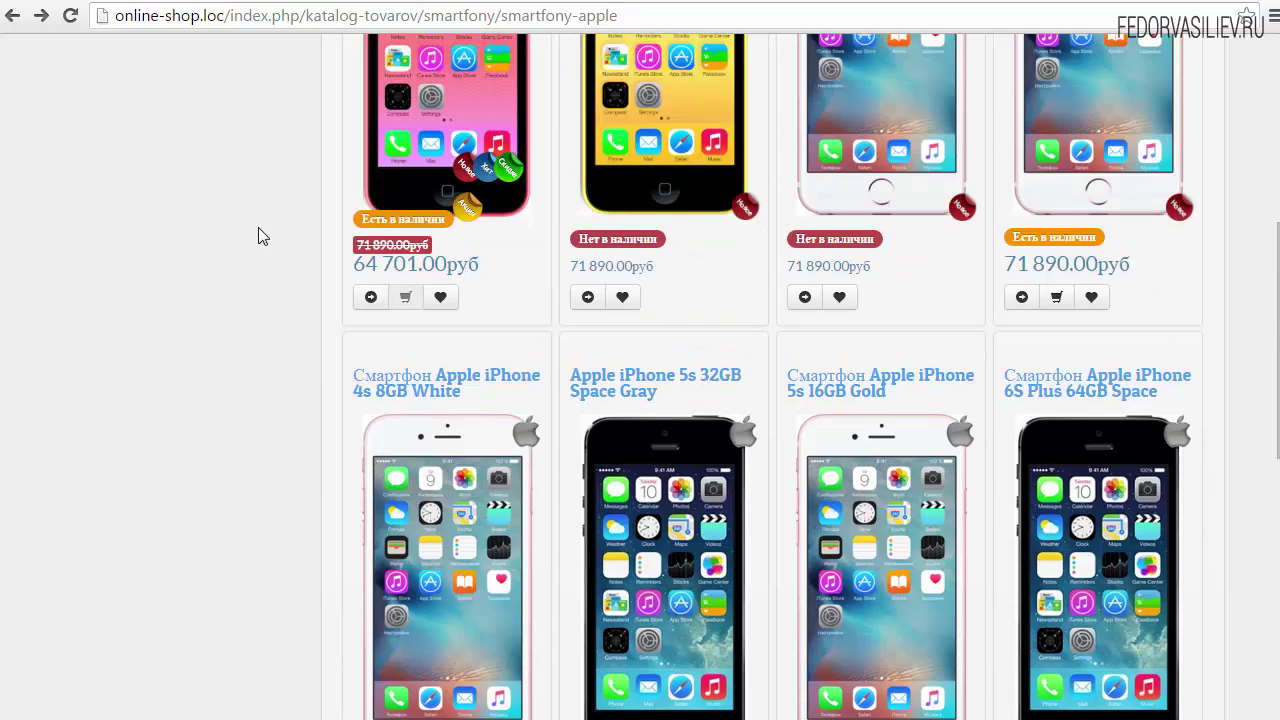
- In the Кнопки/Ссылки section, set the Подробней (категория) button to Оранжевая кнопка and check it on the storefront's product cards
click(510, 2)
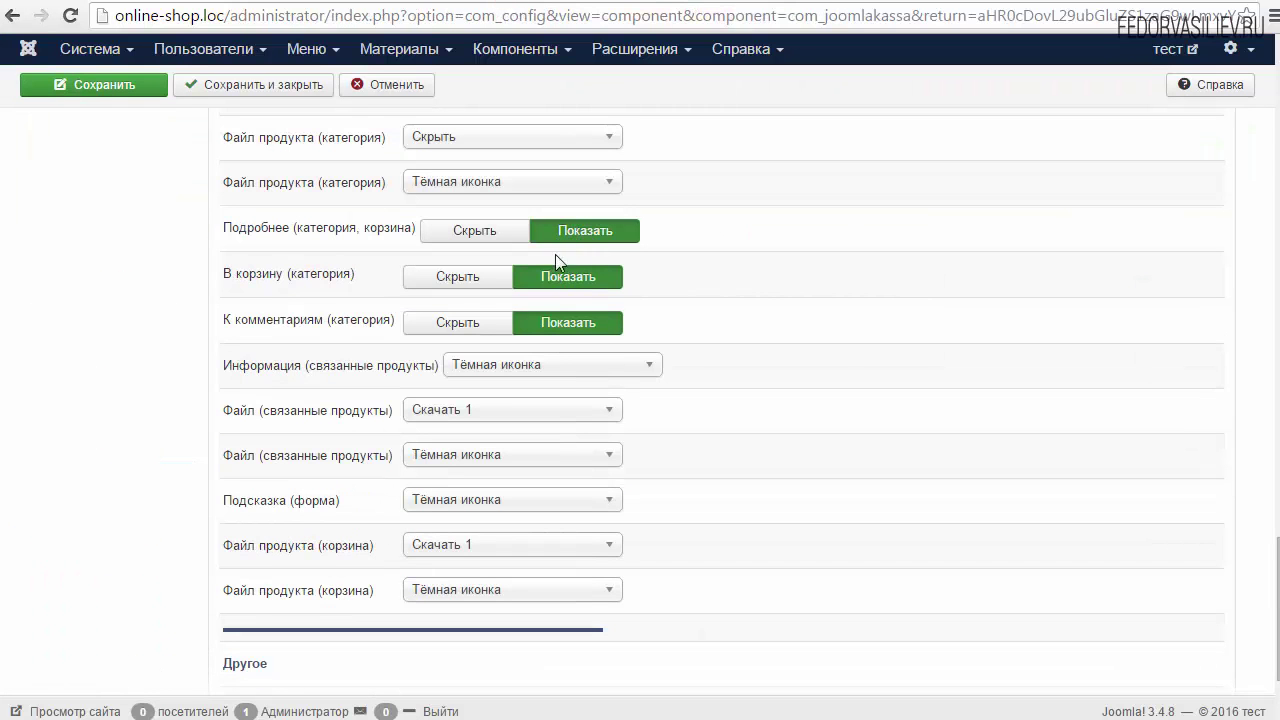
drag(1277, 585, 1274, 222)
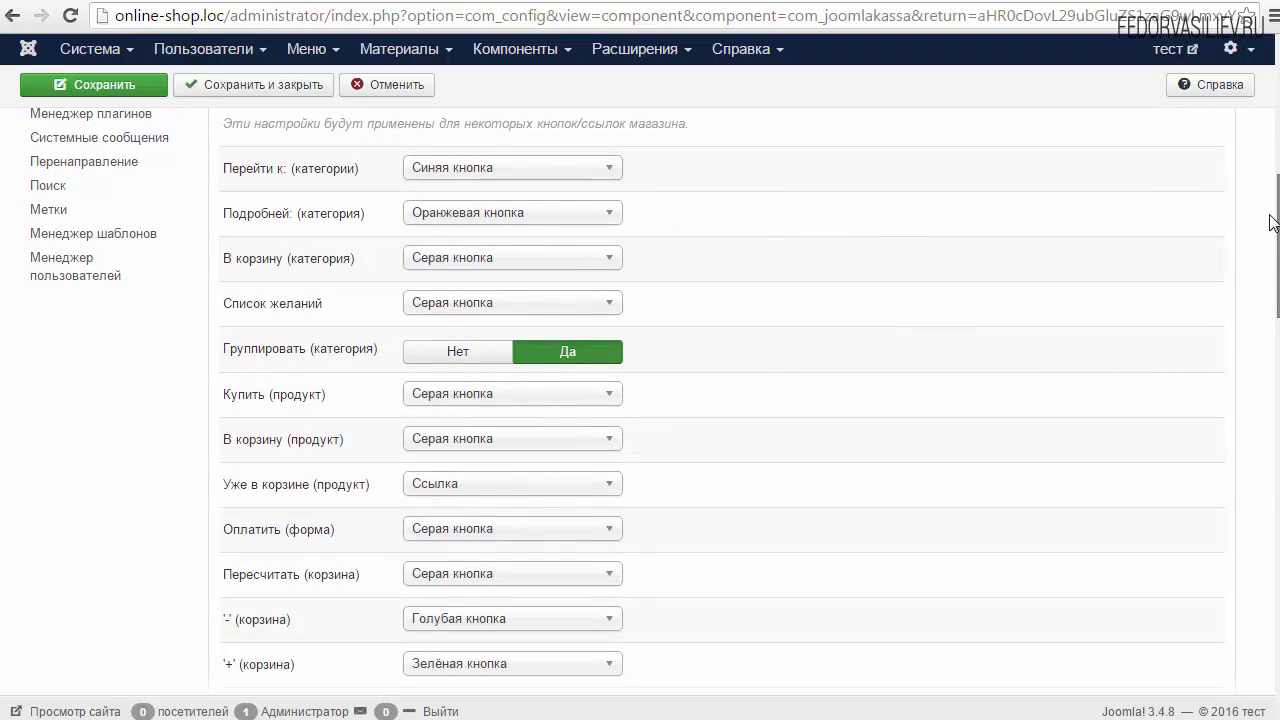
scroll(210, 293, up, 1)
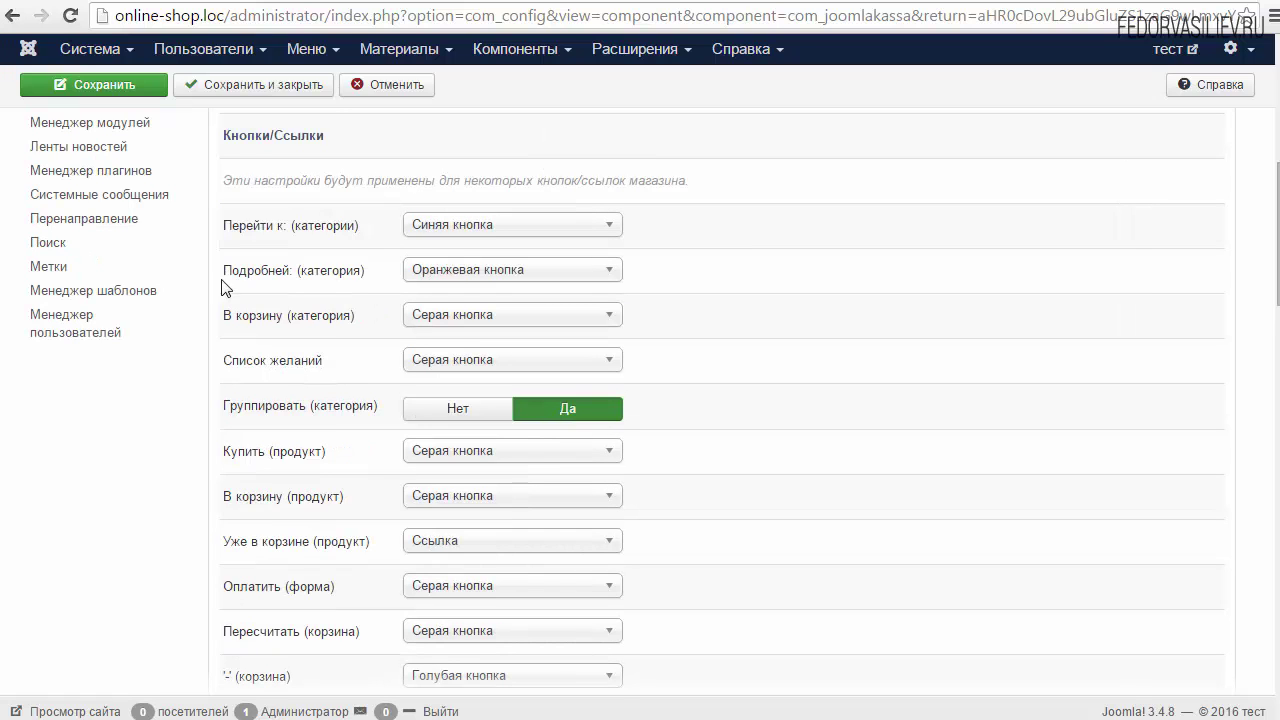
mouse_move(264, 288)
click(630, 0)
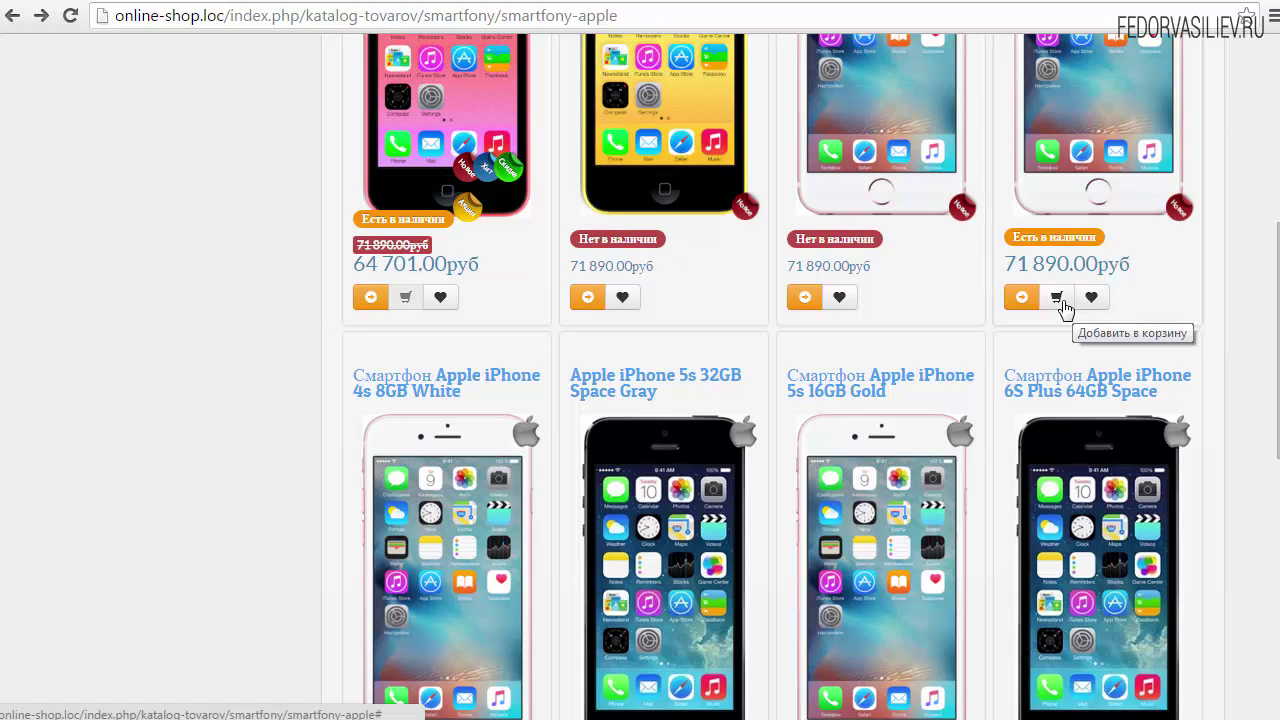
- Set the В корзину (категория) button to Красная кнопка, save, and check it on the reloaded storefront category page
click(460, 3)
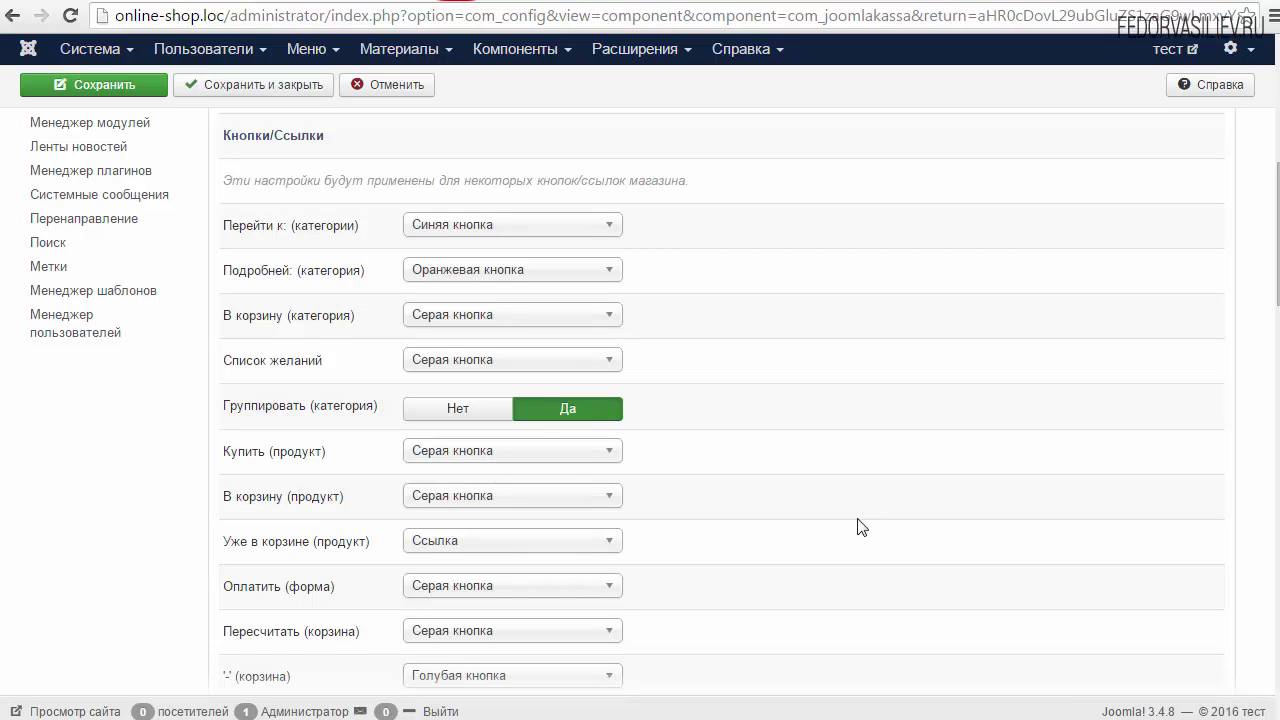
click(420, 325)
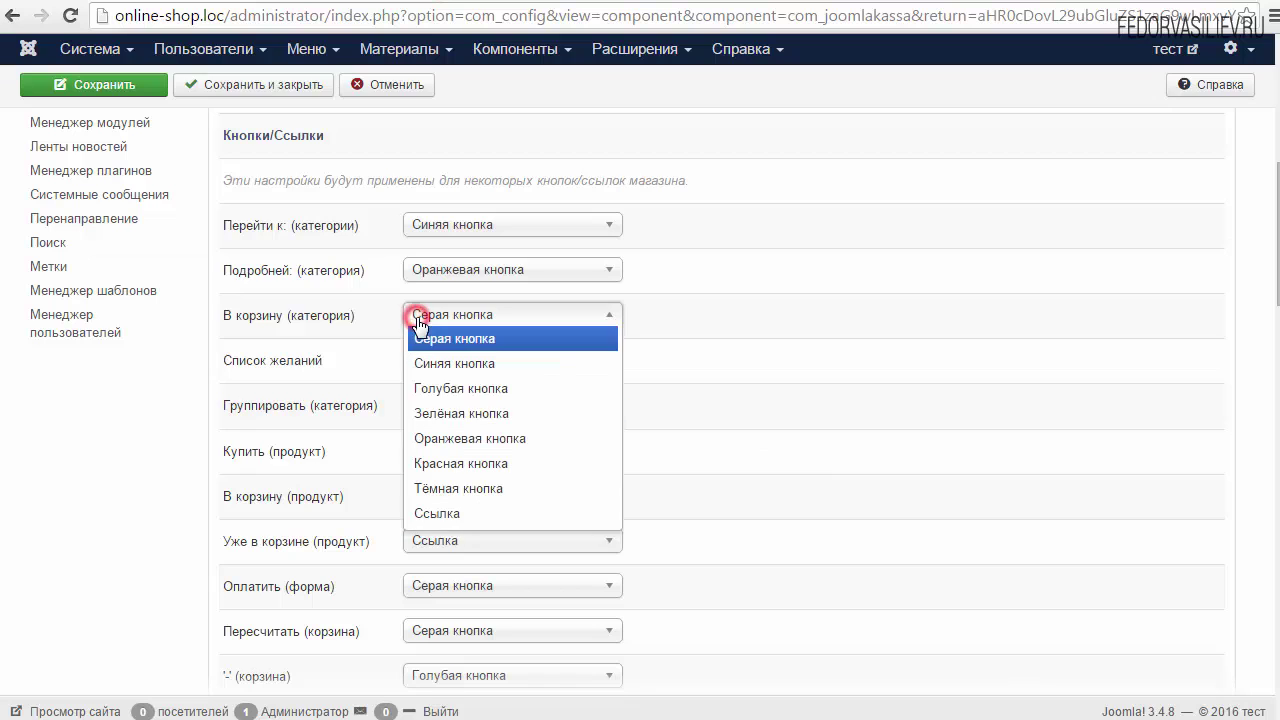
click(504, 466)
click(150, 86)
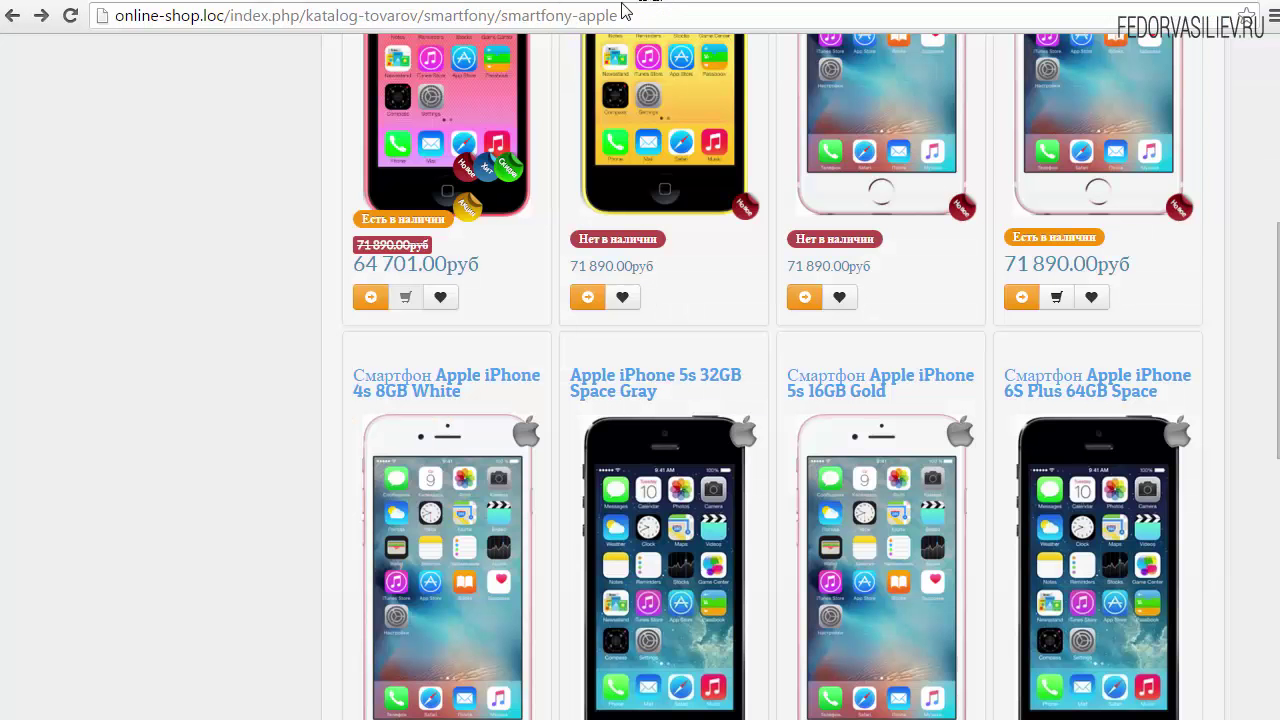
click(71, 16)
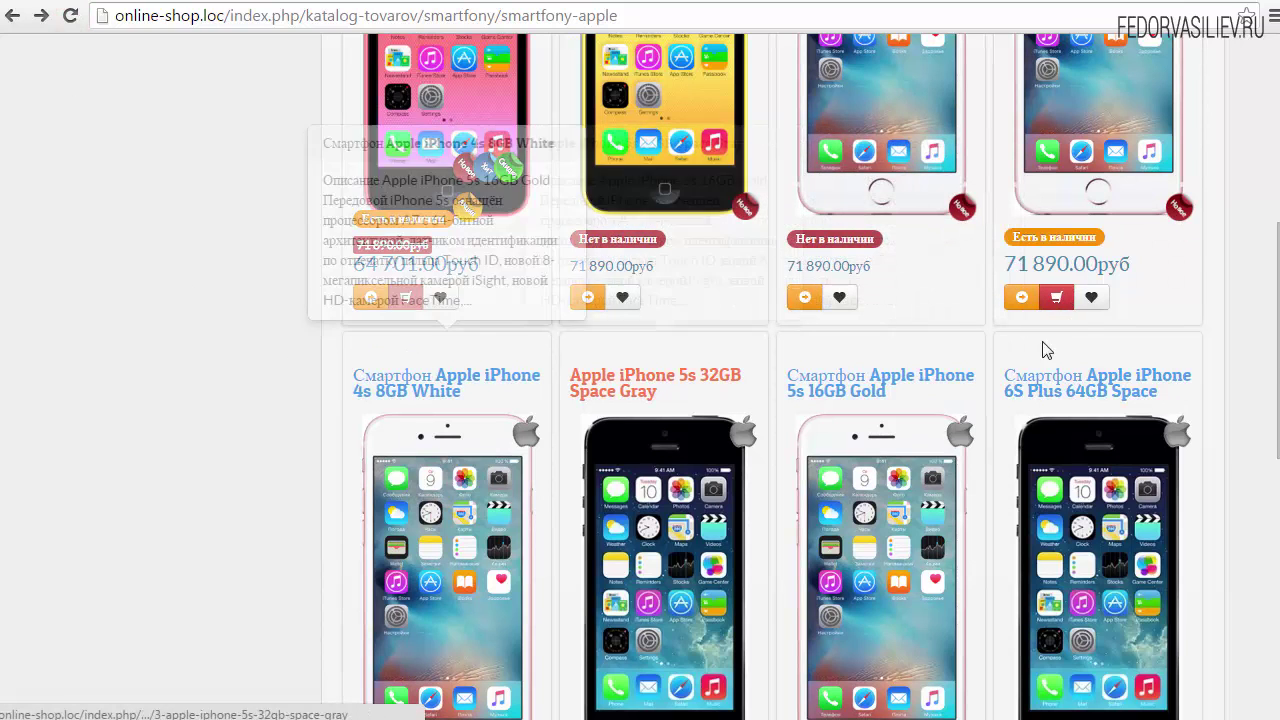
scroll(1043, 349, down, 2)
- Examine the Заголовок таблицы options in the configuration's Другое section without changing the selection
drag(1275, 350, 1205, 330)
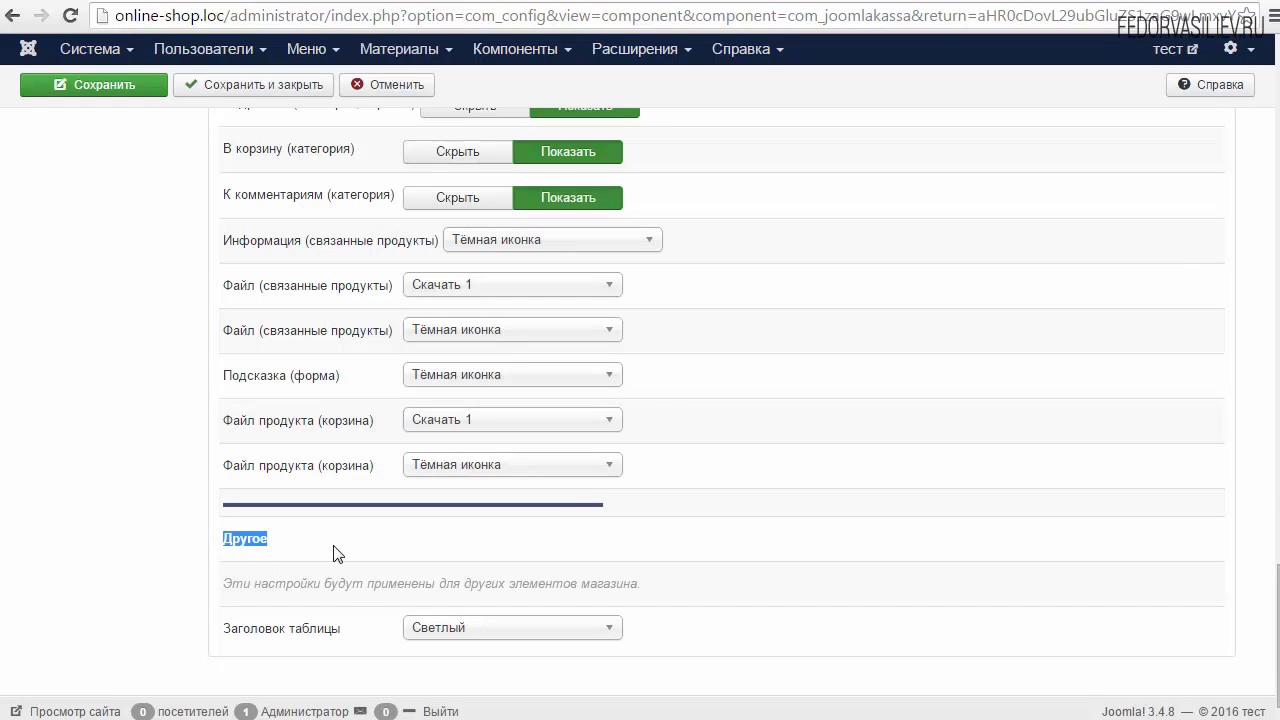
mouse_move(272, 640)
click(445, 630)
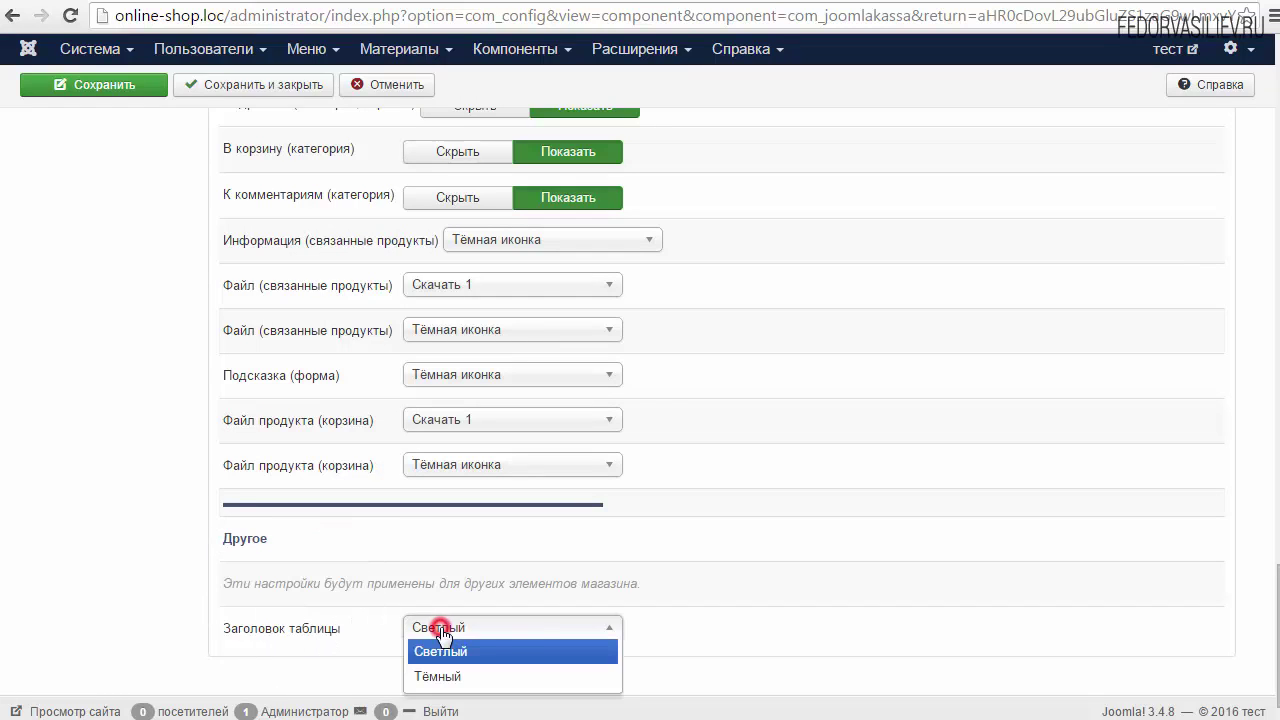
click(746, 593)
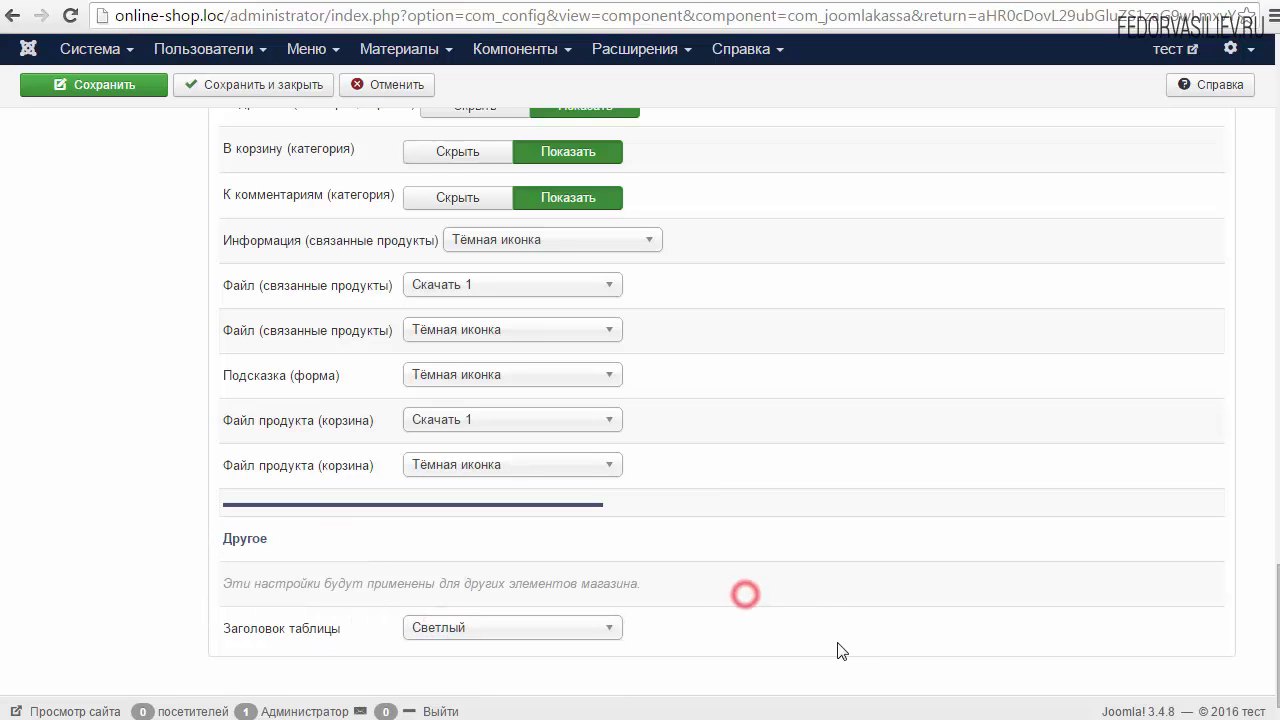
- Examine the heading of the storefront's Смартфоны Apple page and compare its list and block product views
scroll(711, 308, up, 4)
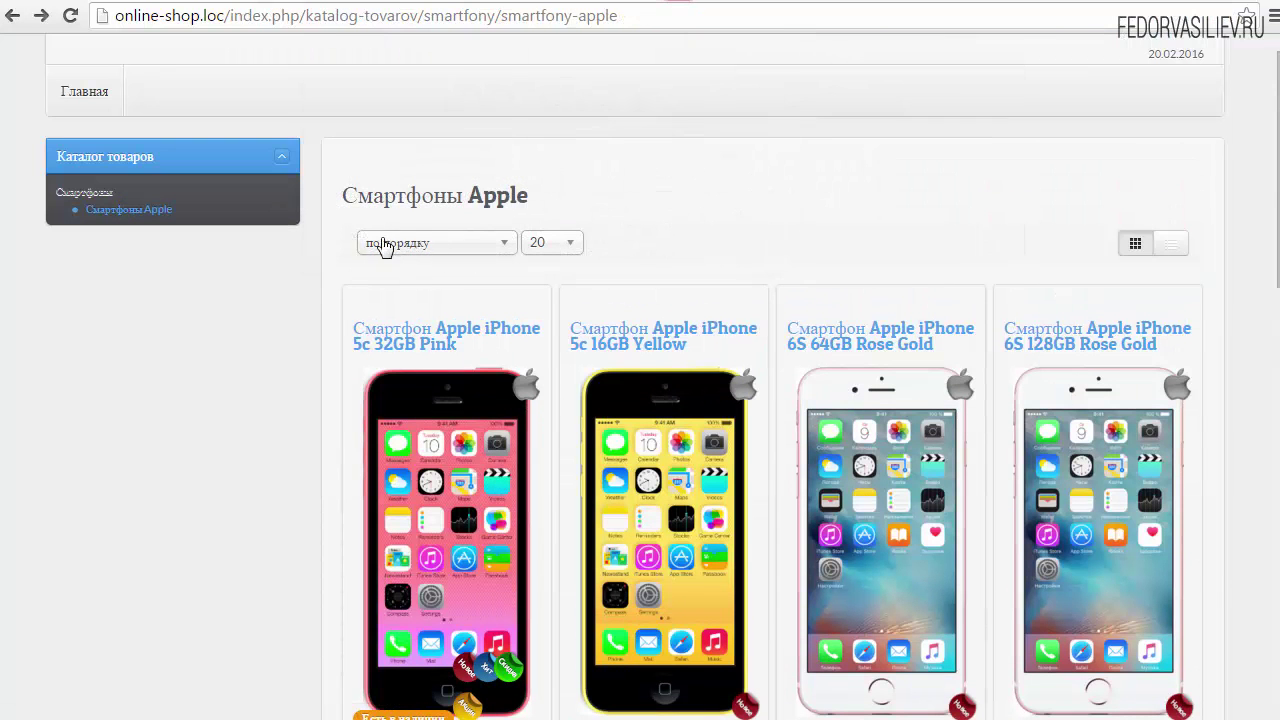
drag(340, 198, 516, 198)
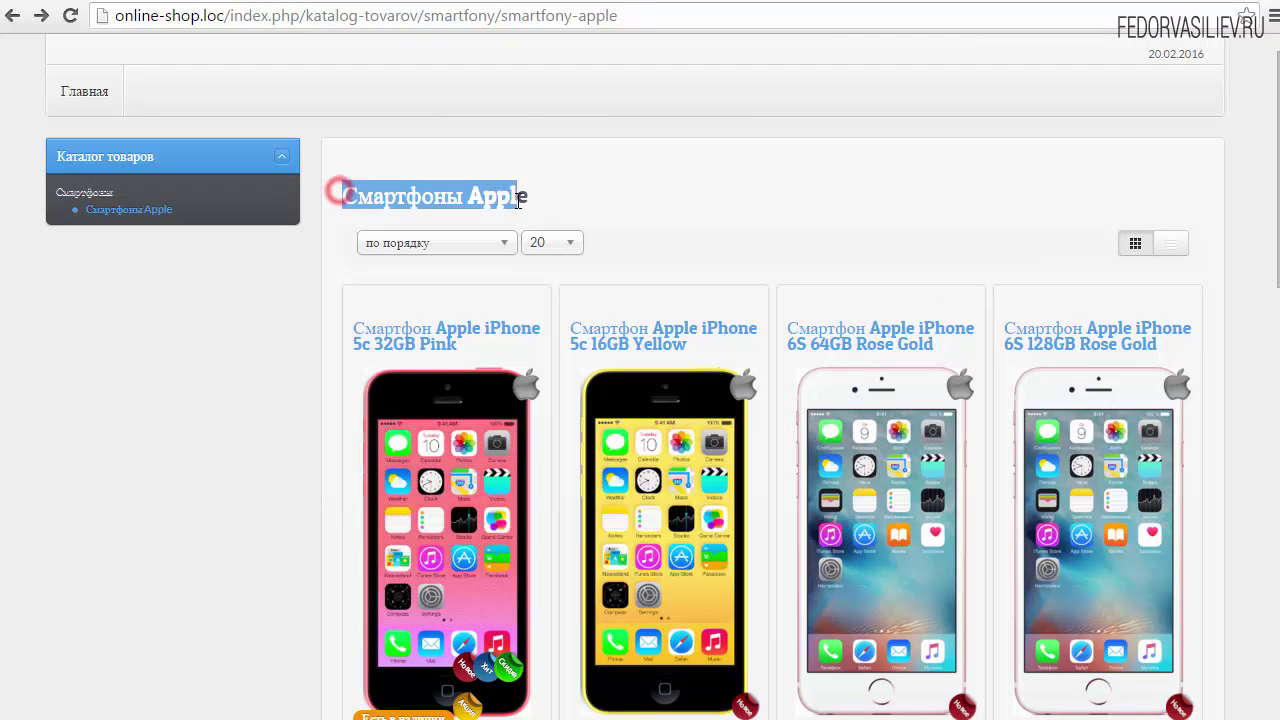
click(615, 203)
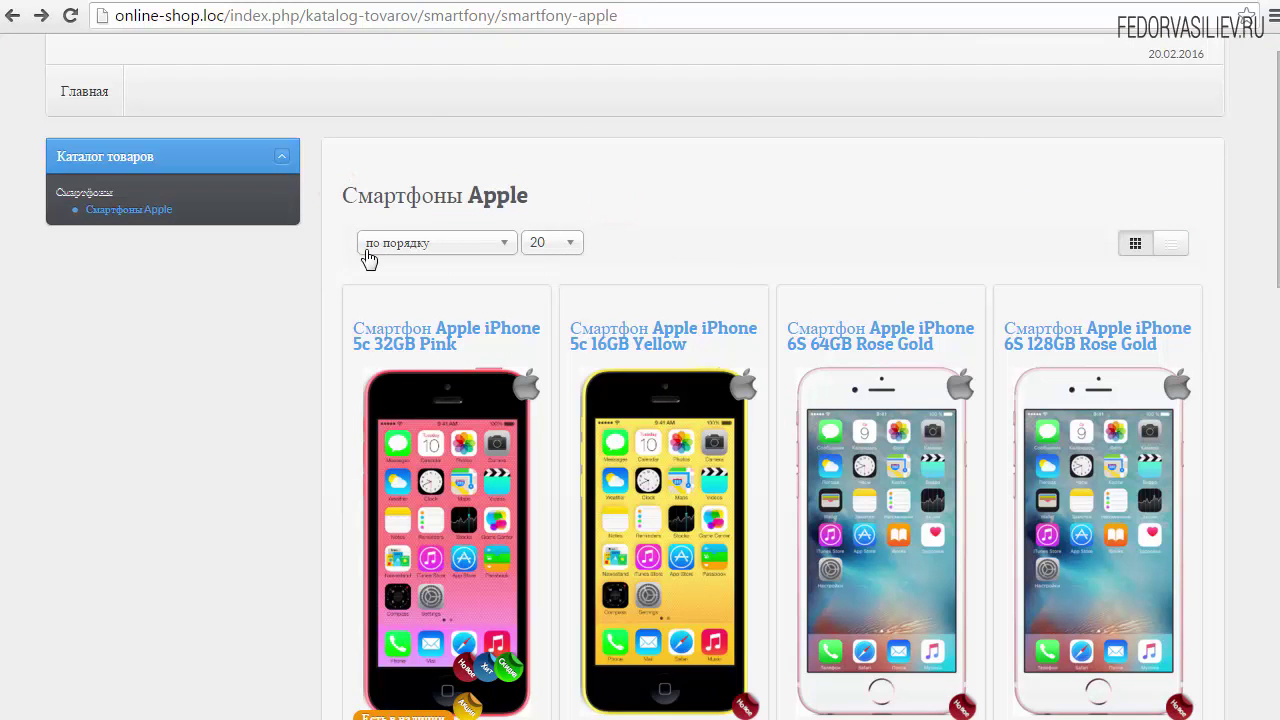
click(1166, 250)
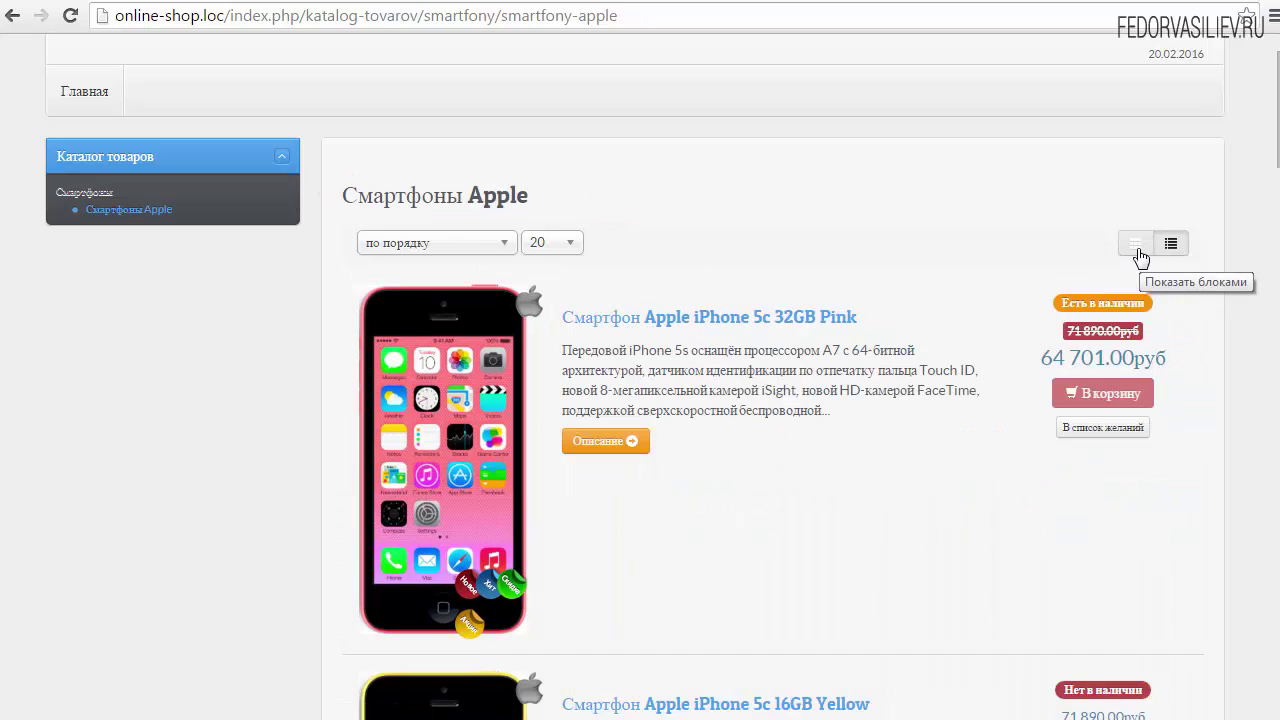
click(1138, 250)
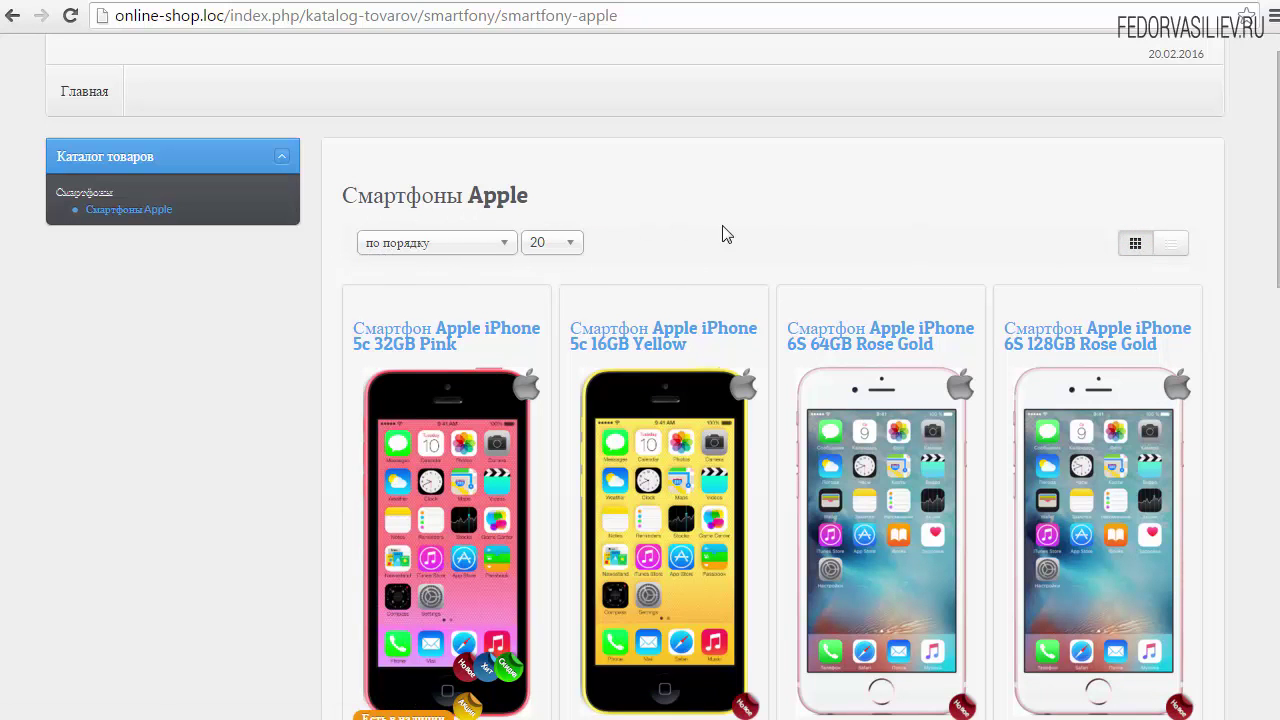
click(1190, 252)
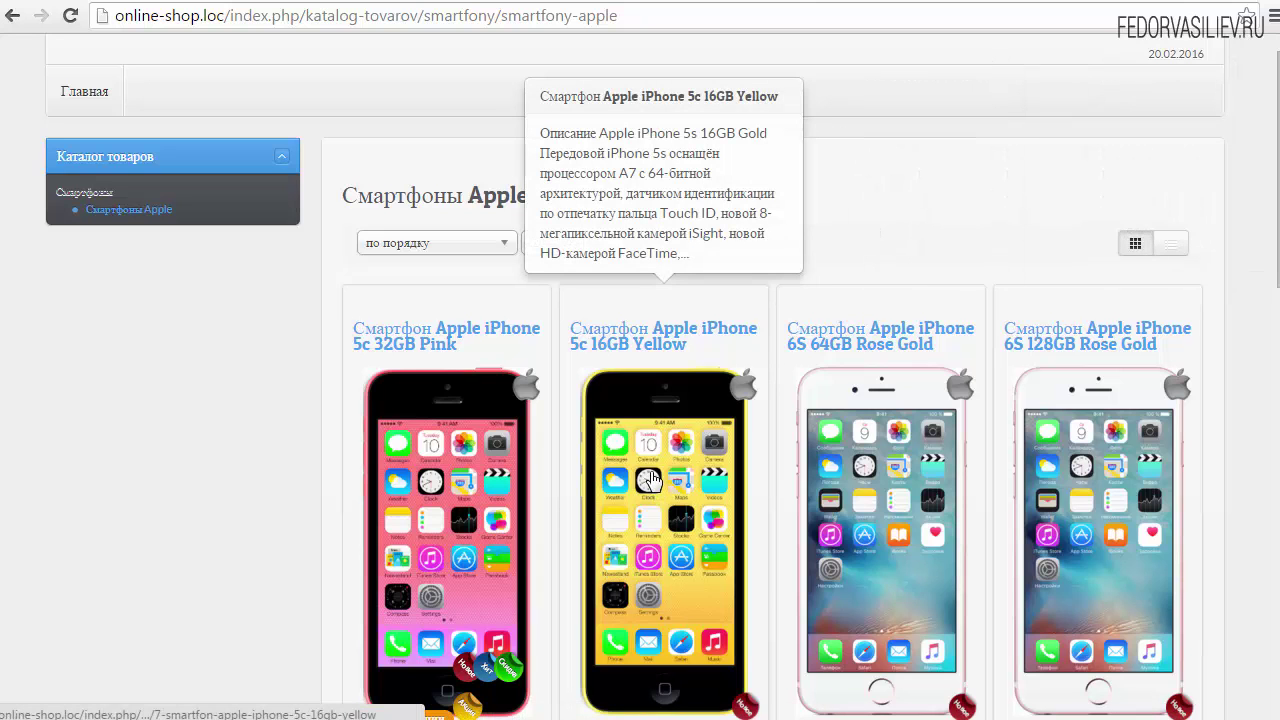
- Open the Apple iPhone 5c 32GB Pink product page, buy the phone and examine the table header in the shopping cart
click(432, 477)
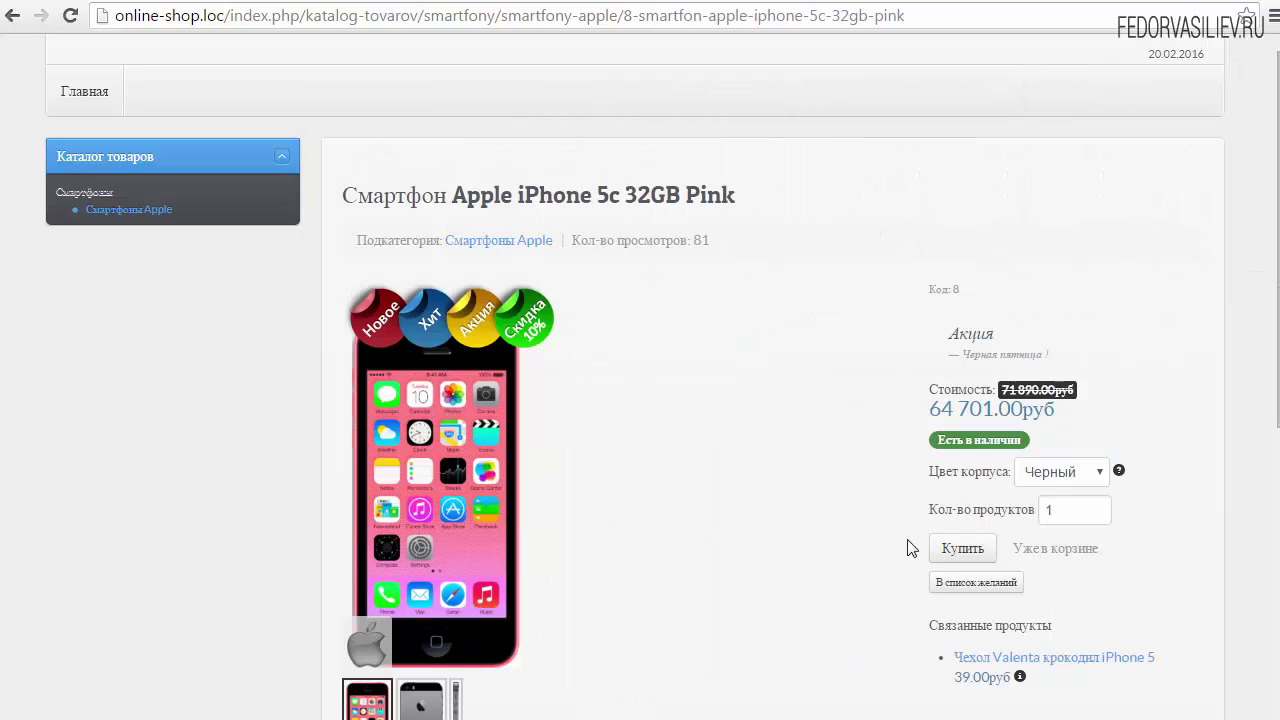
click(960, 548)
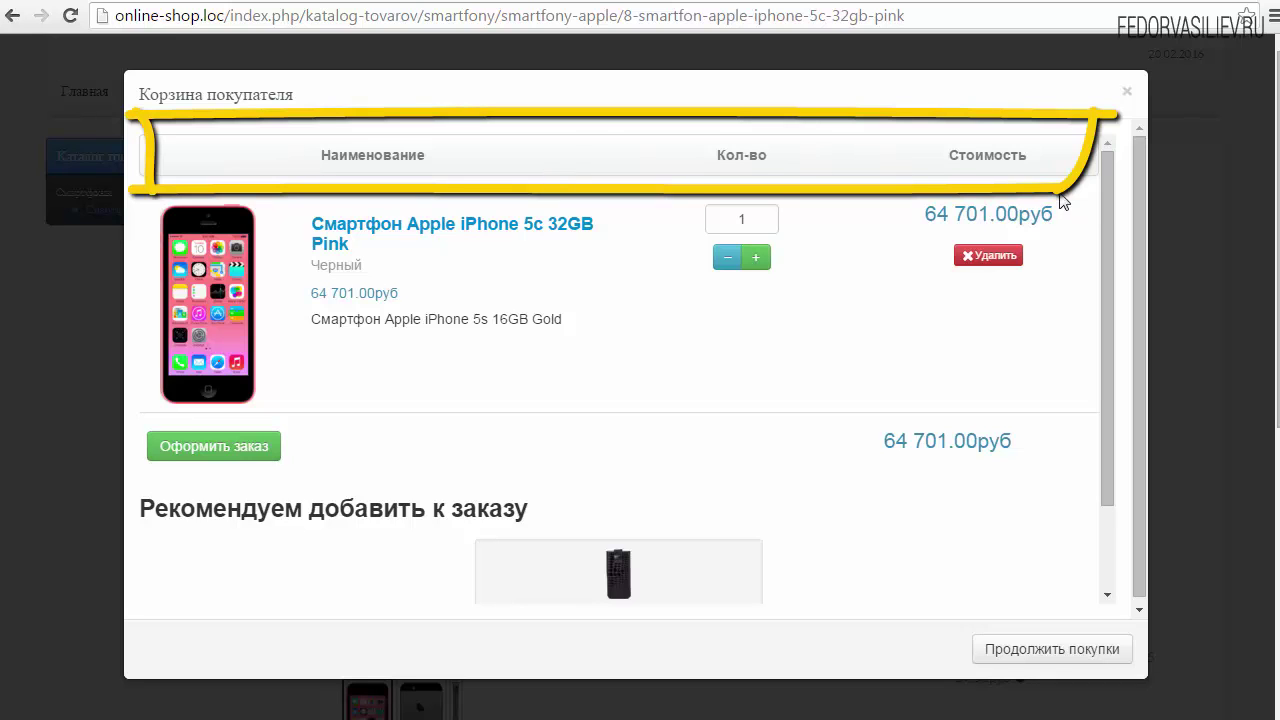
scroll(1105, 210, down, 2)
scroll(991, 160, up, 2)
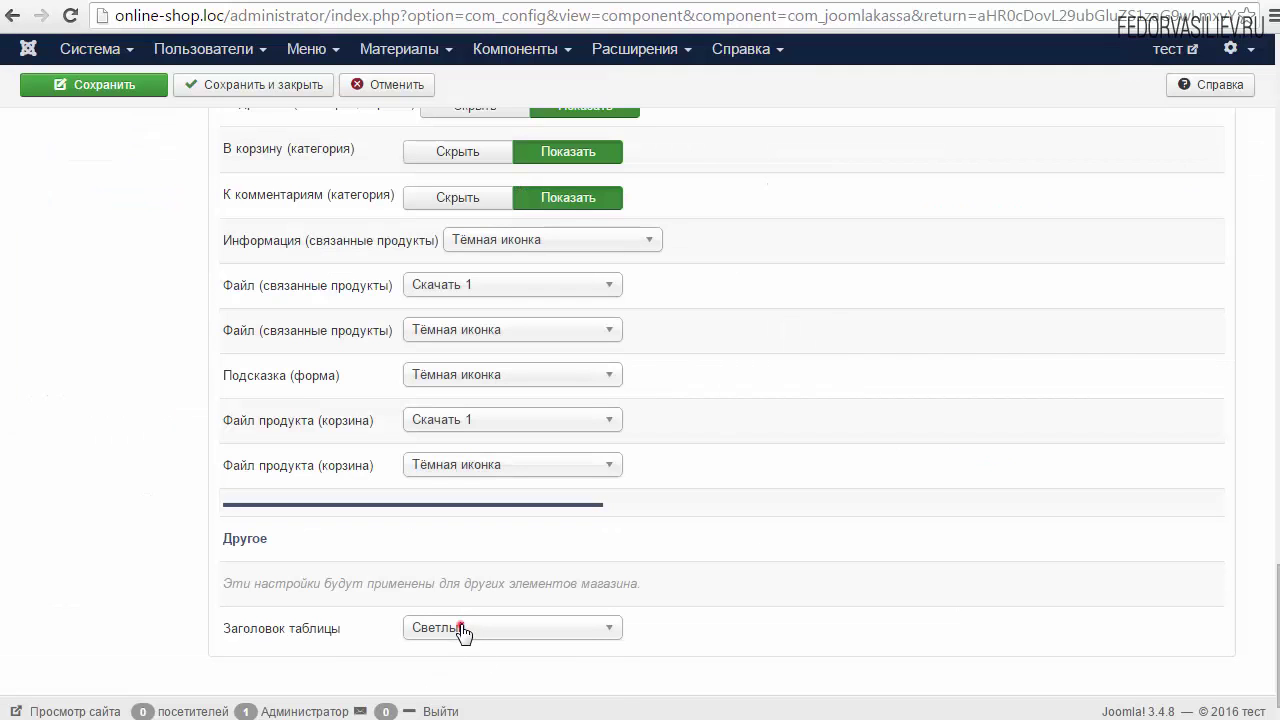
- Set Заголовок таблицы in the Другое section to Тёмный and save the configuration
click(463, 628)
click(446, 678)
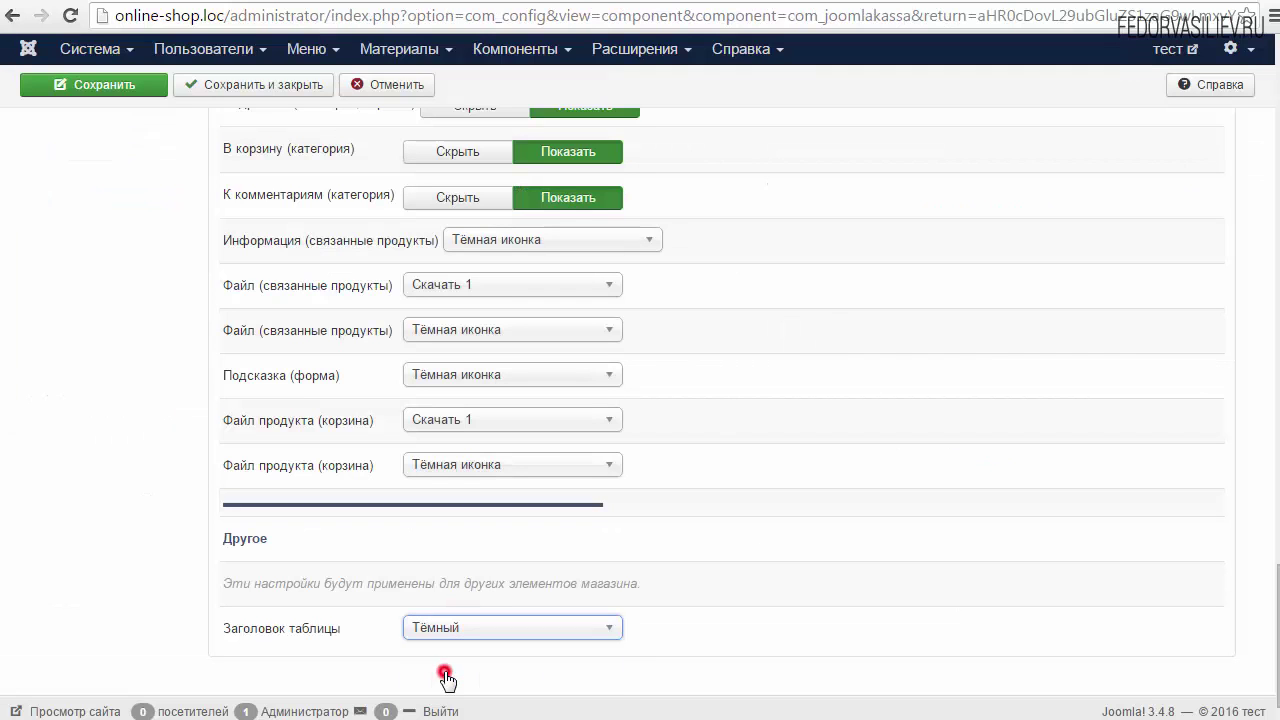
click(115, 86)
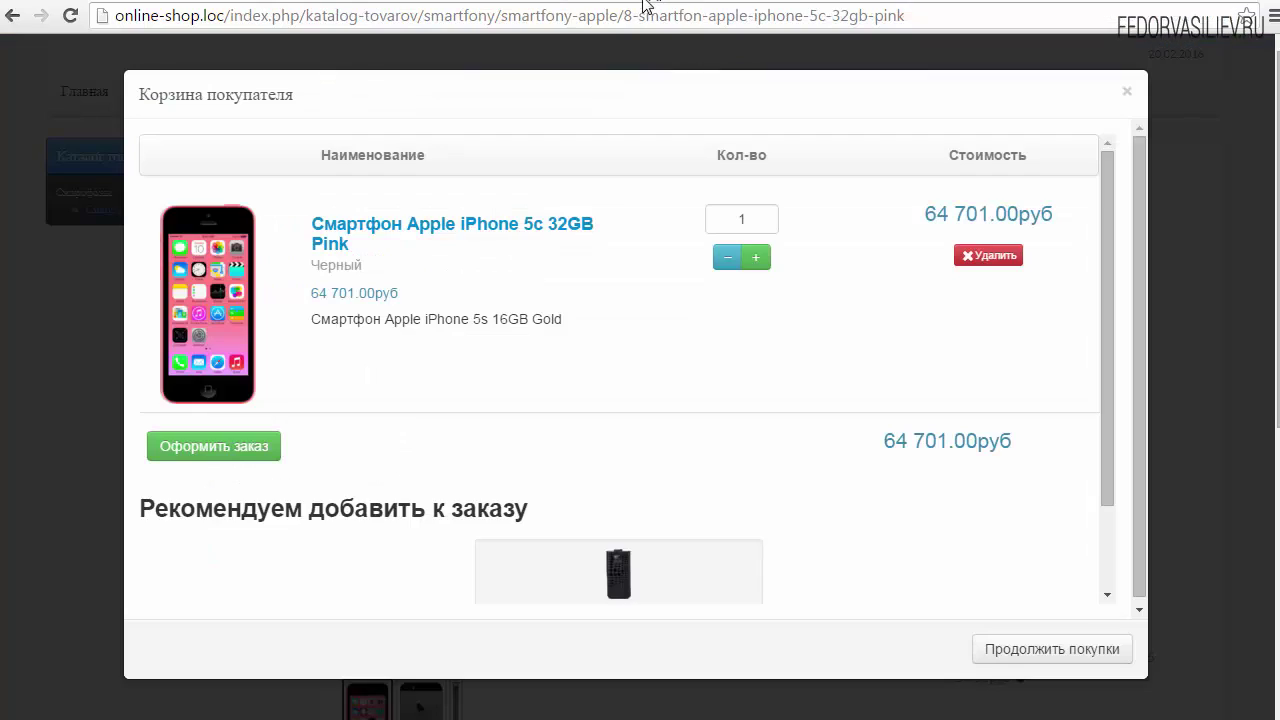
- Reload the storefront product page, reopen the shopping cart and examine the table header's background and column titles
click(70, 18)
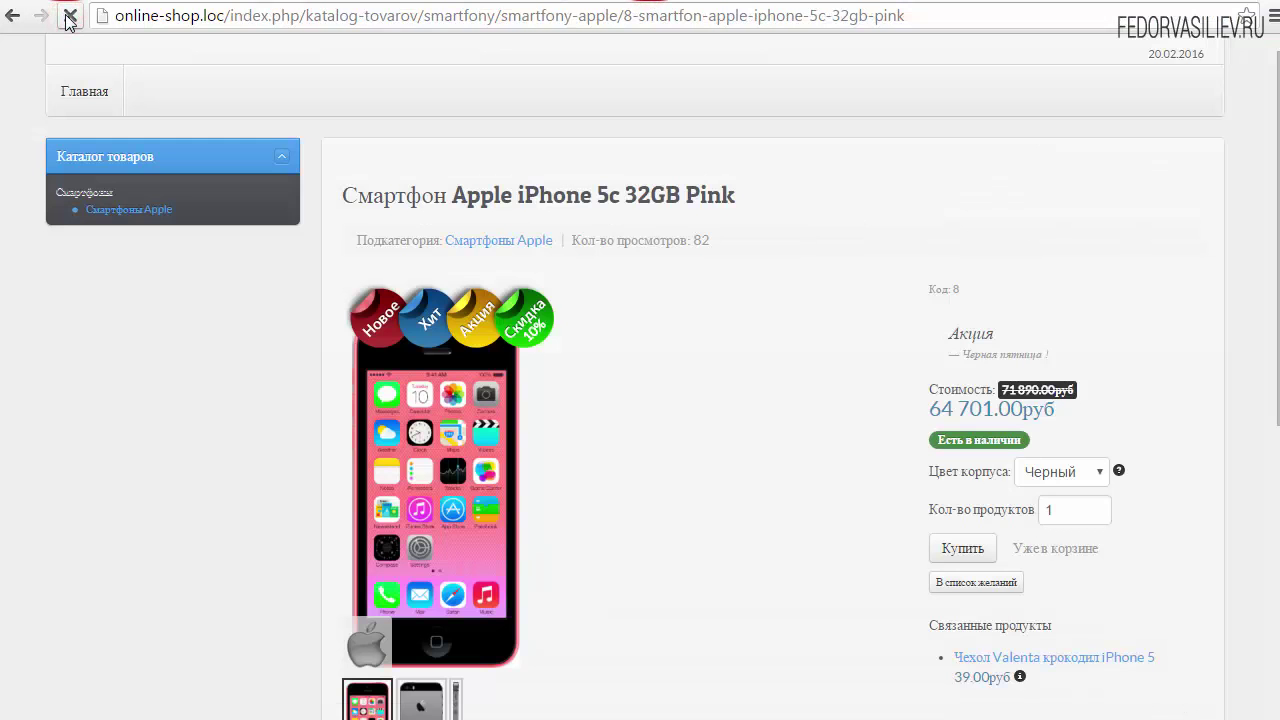
click(1058, 549)
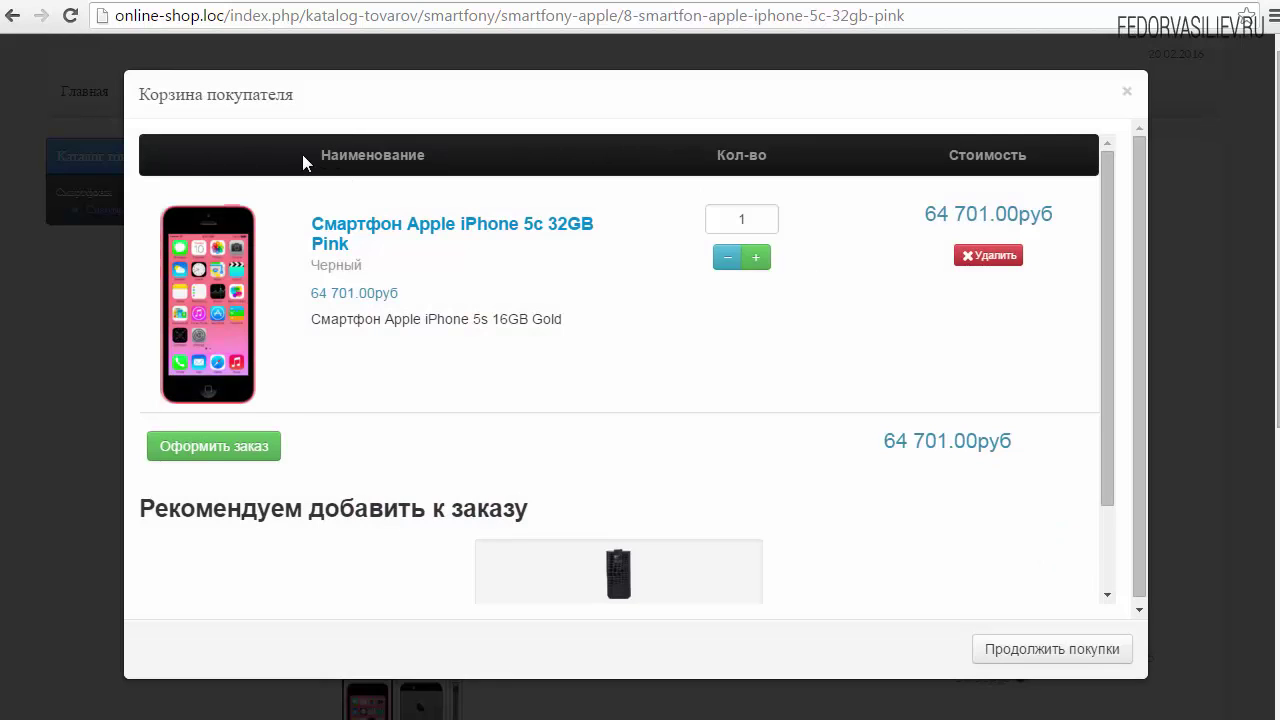
drag(303, 155, 432, 155)
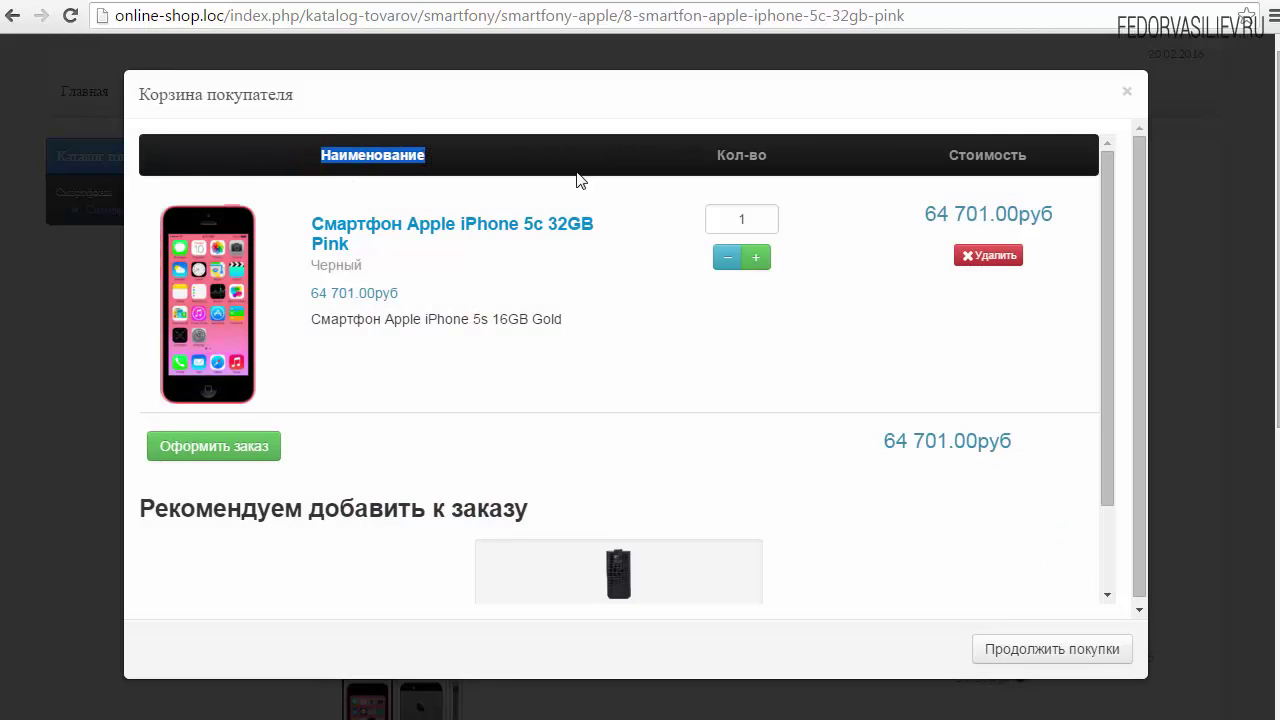
drag(716, 155, 772, 155)
drag(942, 155, 1034, 152)
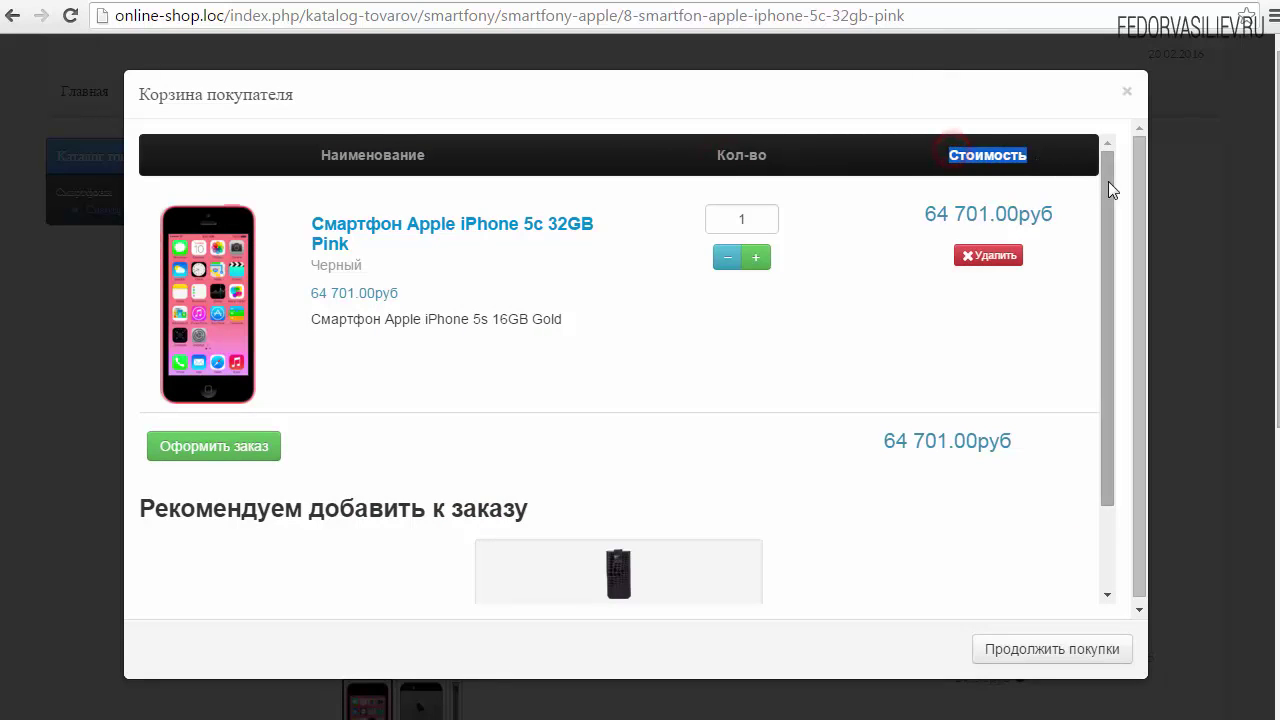
drag(1109, 192, 1128, 293)
scroll(940, 160, up, 1)
click(844, 155)
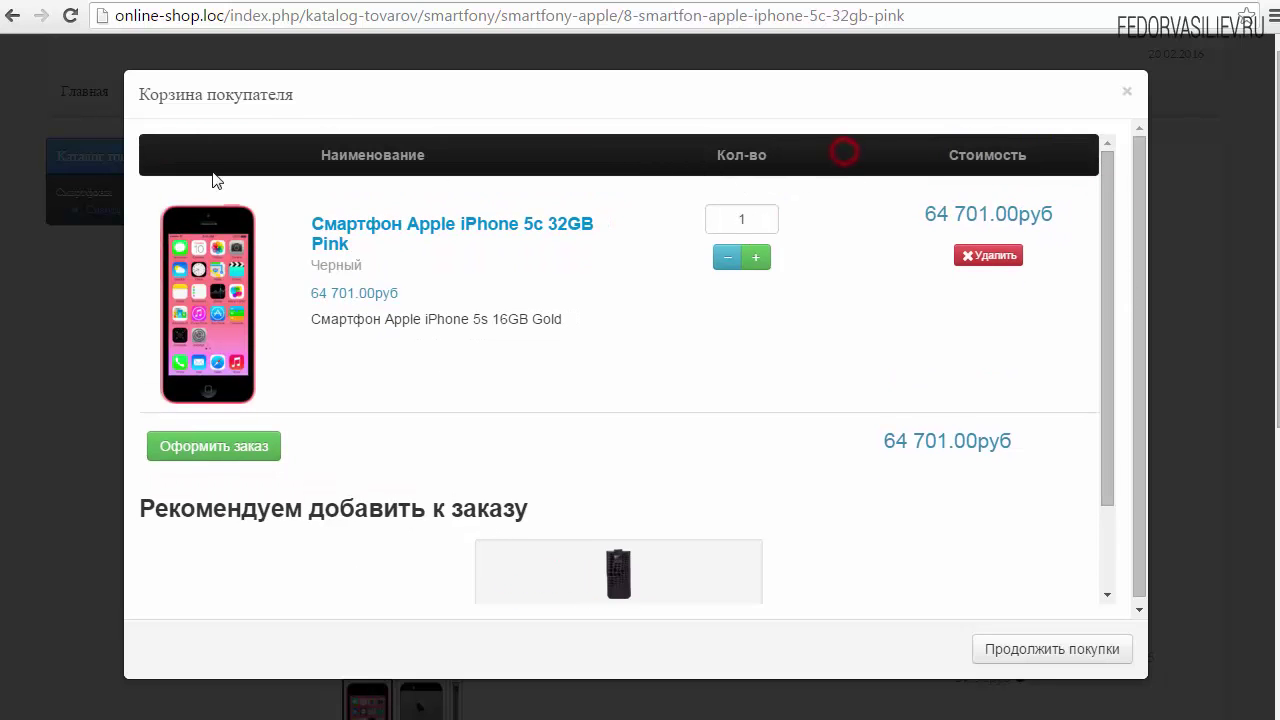
- Return to the JoomlaKassa configuration and look through the Bootstrap settings from Другое back up to Изображения
click(480, 2)
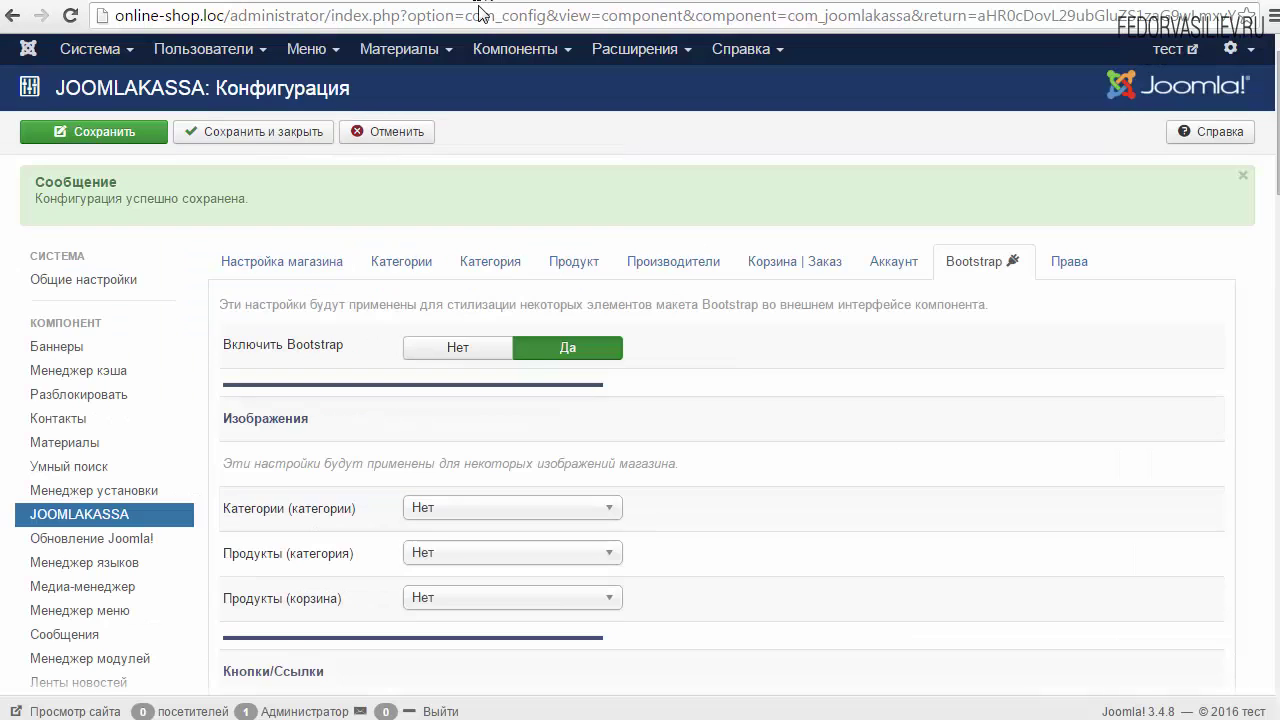
scroll(814, 363, down, 13)
scroll(890, 369, down, 10)
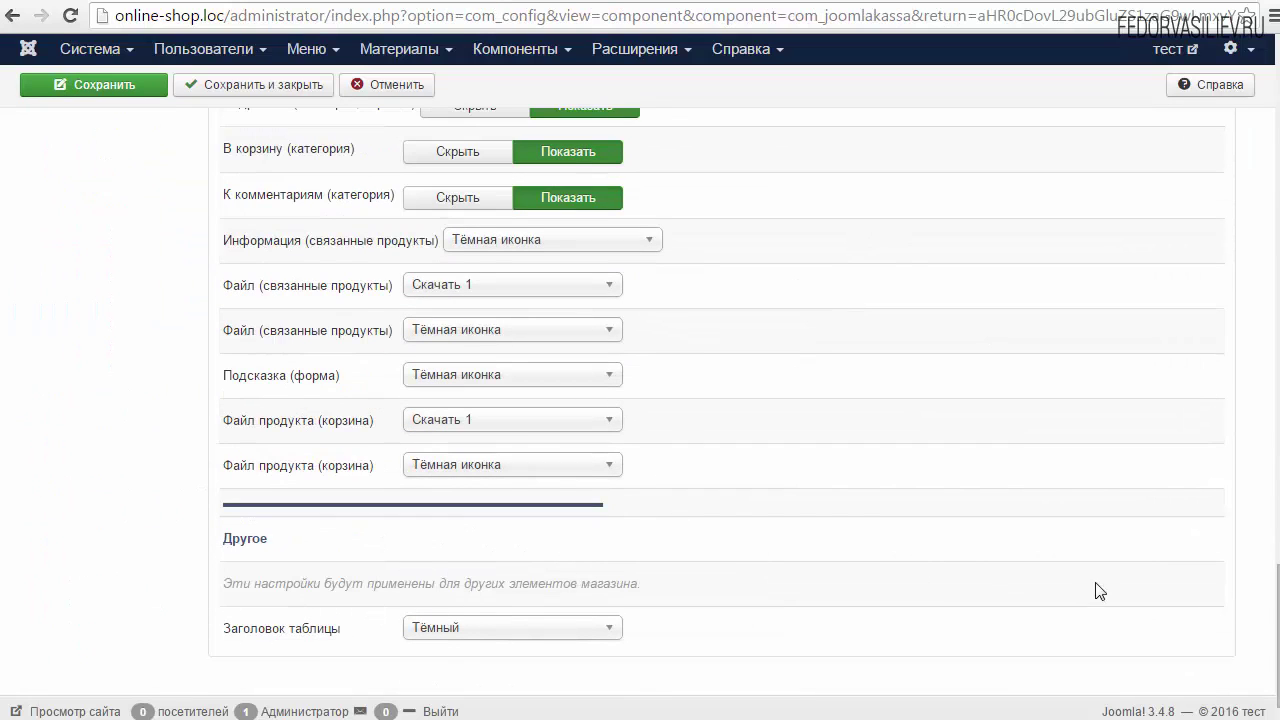
scroll(1258, 466, up, 15)
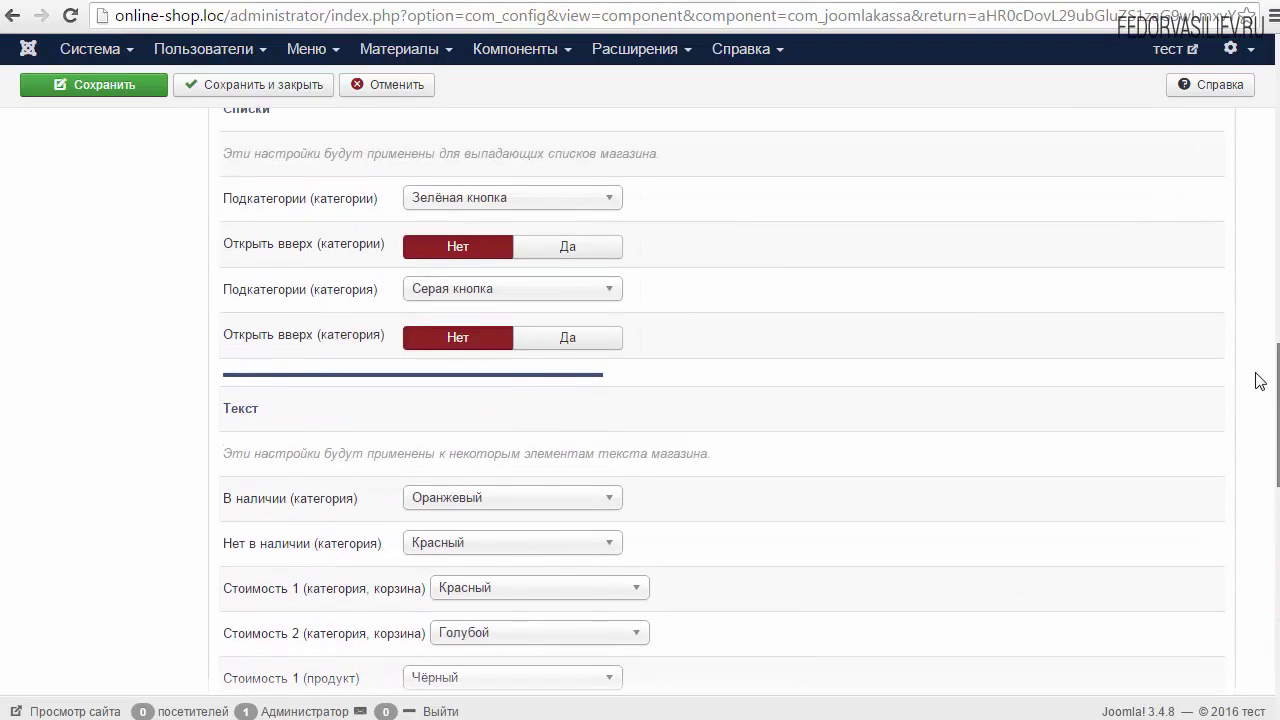
scroll(1258, 381, up, 15)
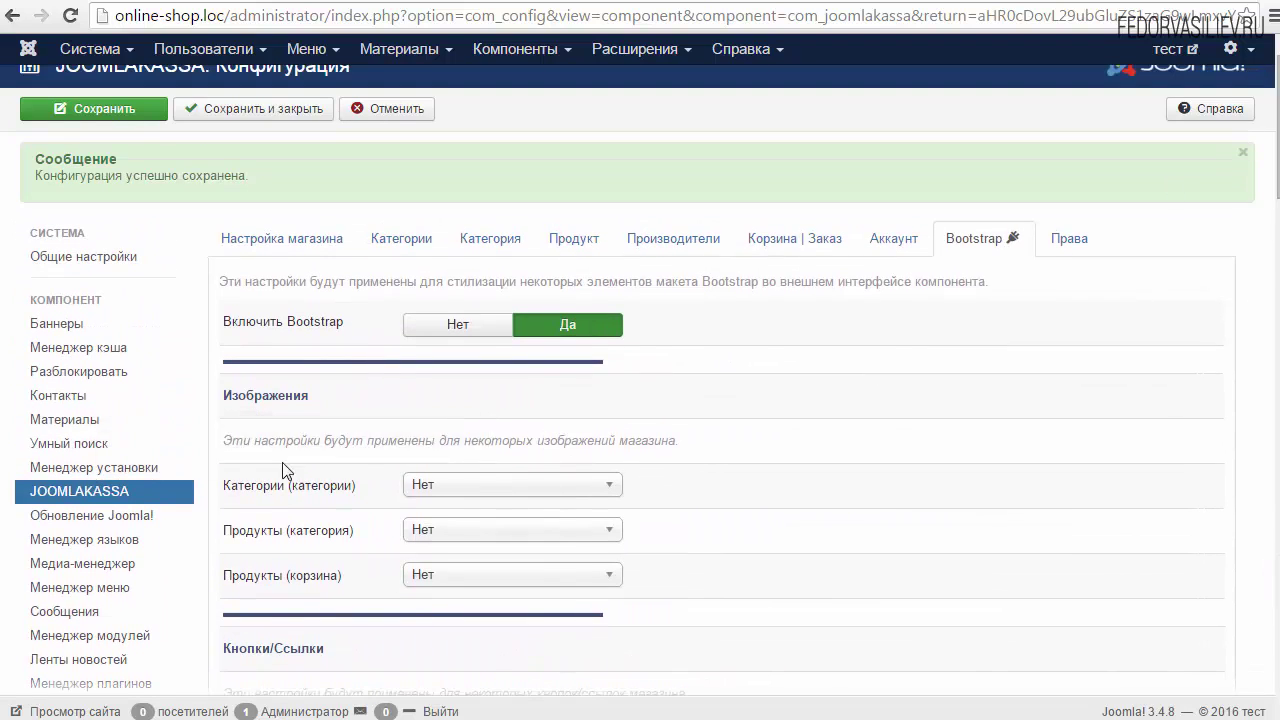
scroll(318, 432, down, 2)
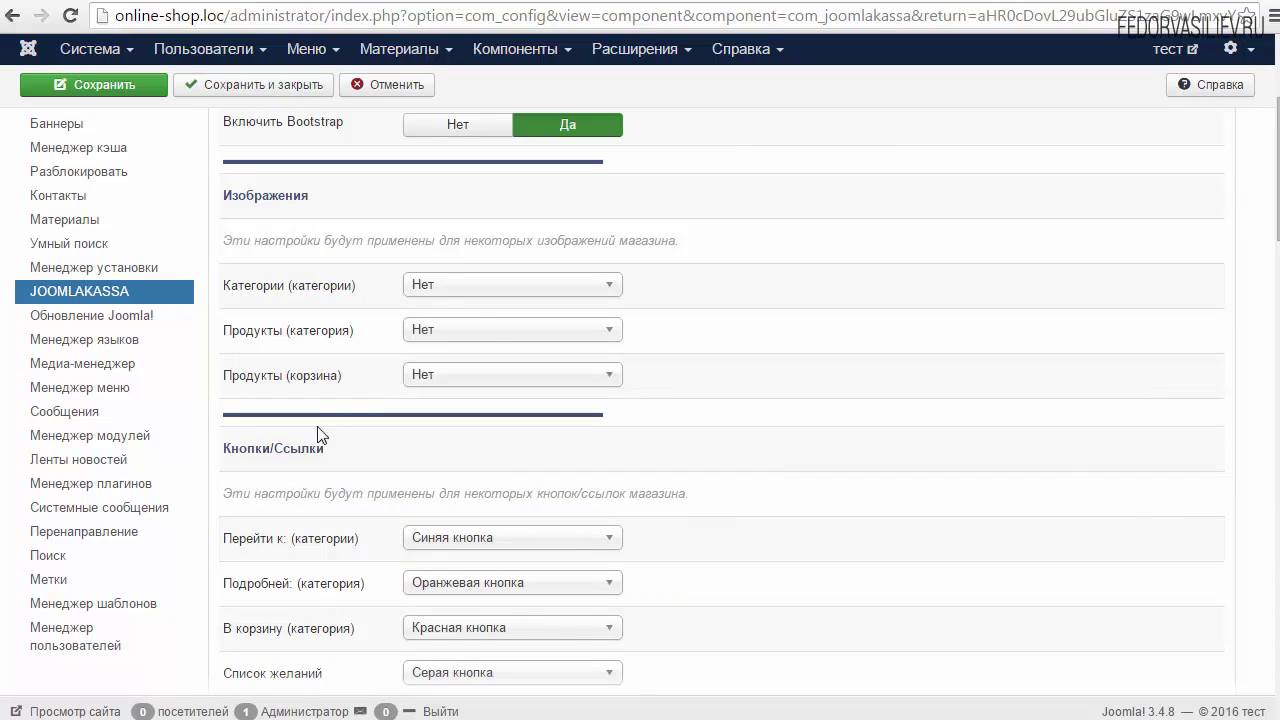
- Examine the Кнопки/Ссылки settings and read the description of the Подробней: (категория) option
double_click(340, 376)
drag(360, 380, 349, 417)
click(363, 403)
scroll(378, 449, down, 2)
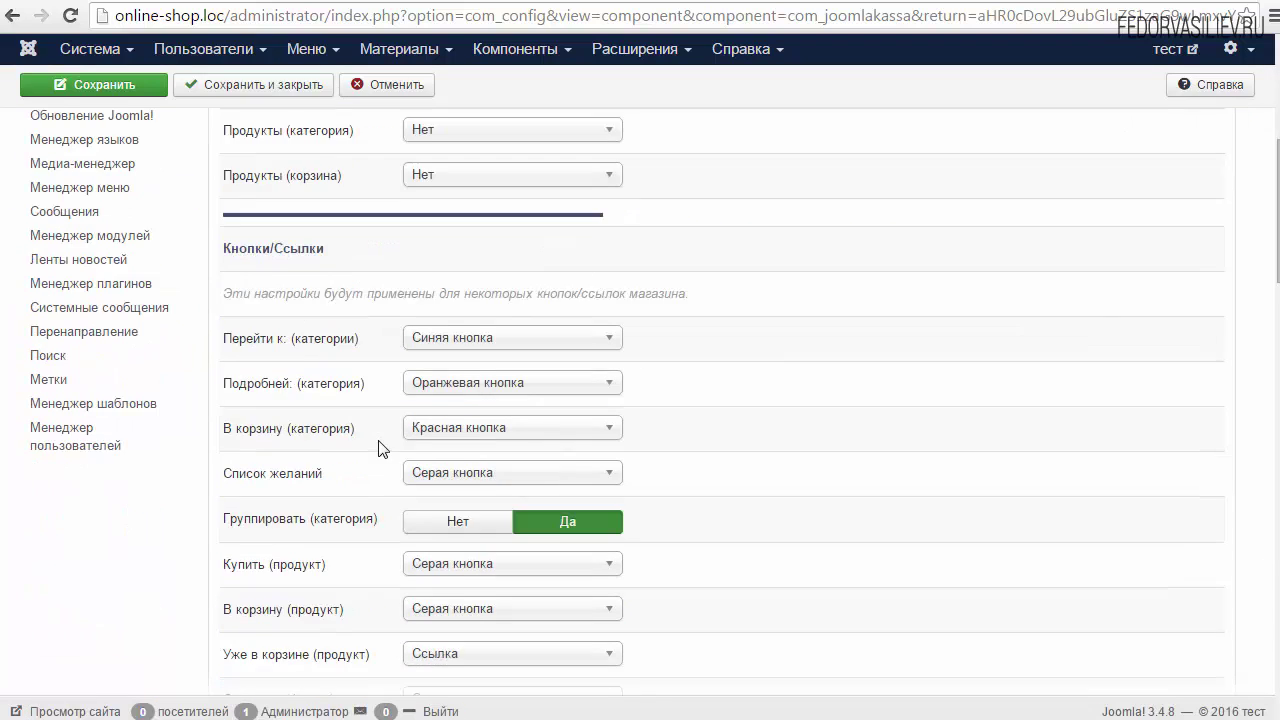
mouse_move(277, 357)
mouse_move(268, 393)
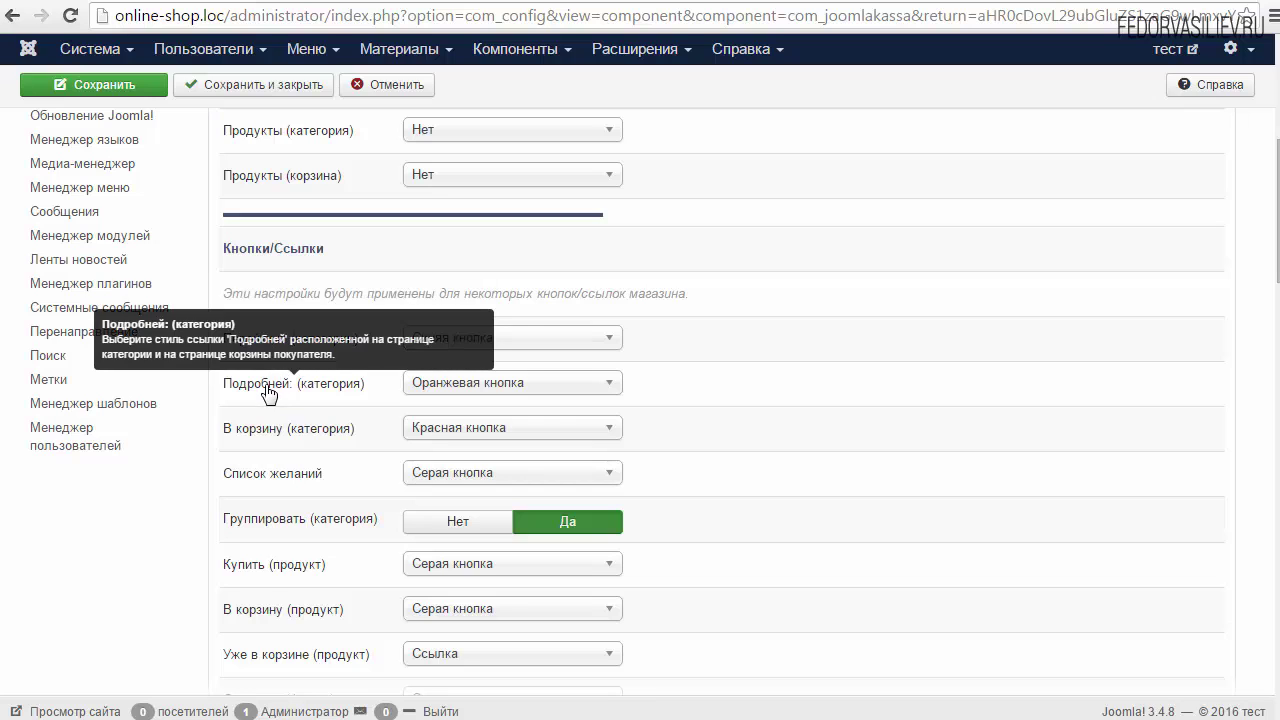
click(418, 388)
click(362, 383)
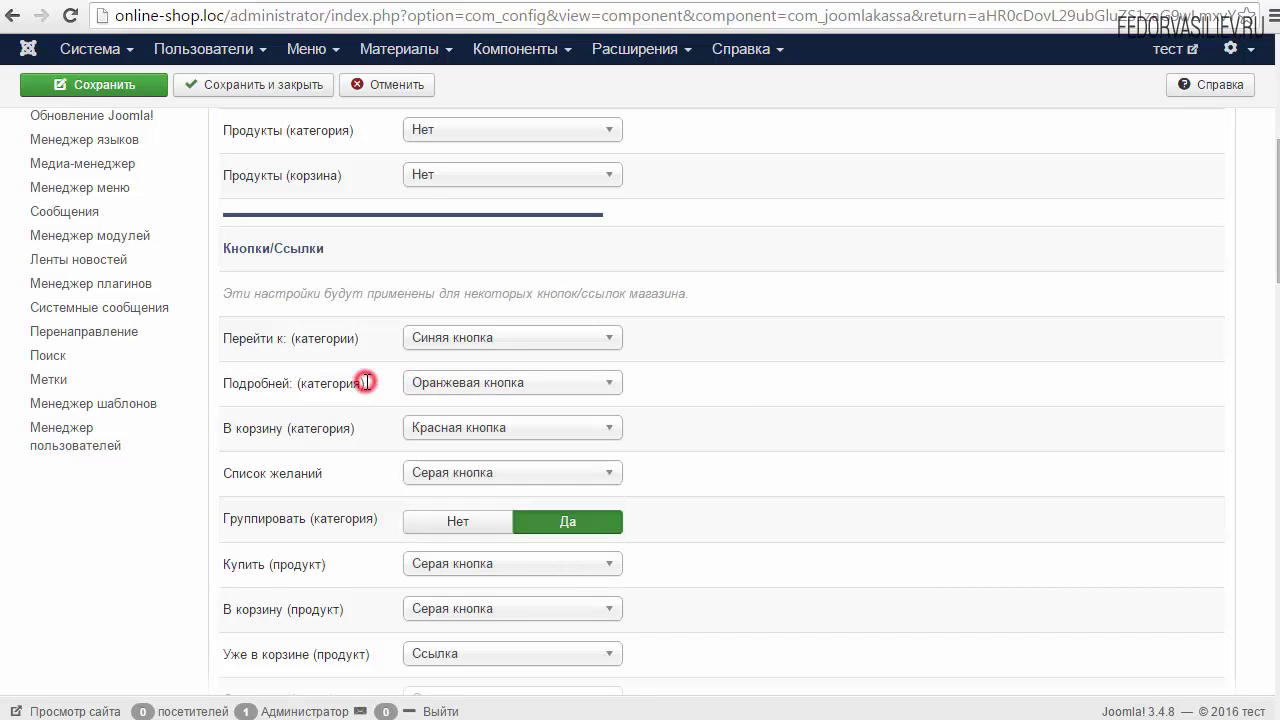
mouse_move(327, 394)
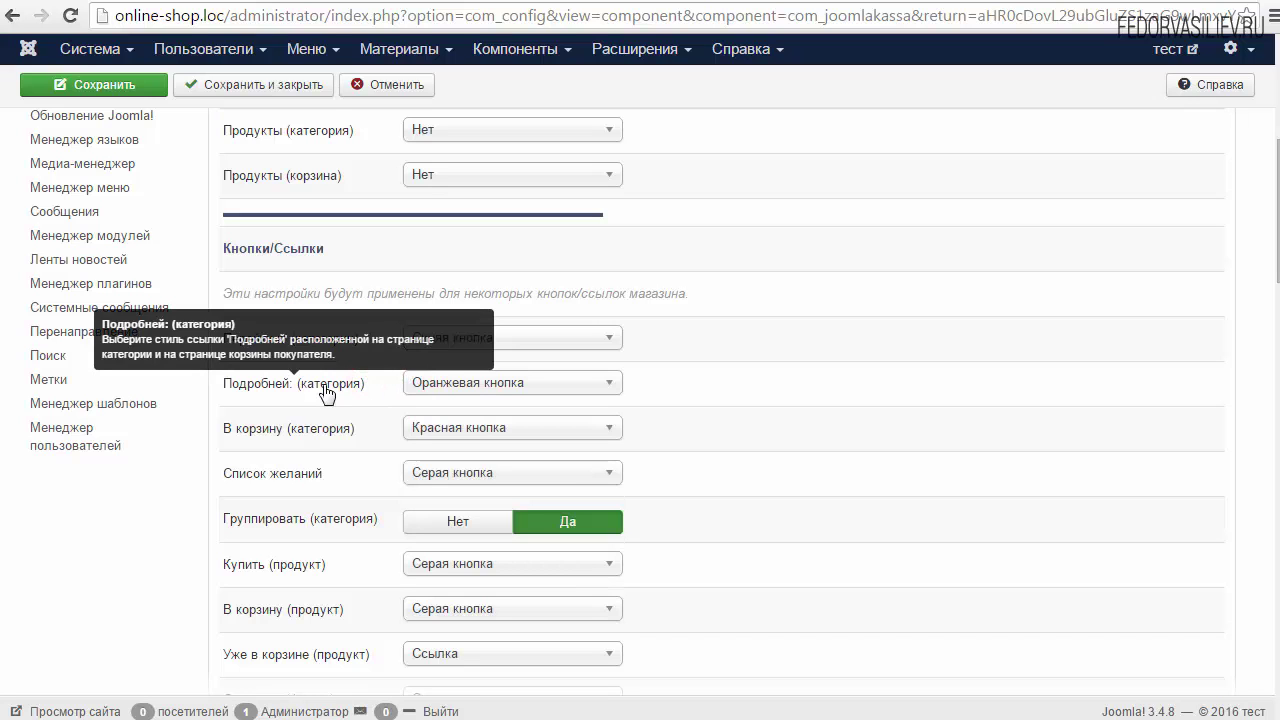
- Review the cart button, Списки, Текст, Иконки and Другое settings, and return to the beginning of the Bootstrap settings
scroll(327, 394, down, 3)
scroll(325, 394, down, 3)
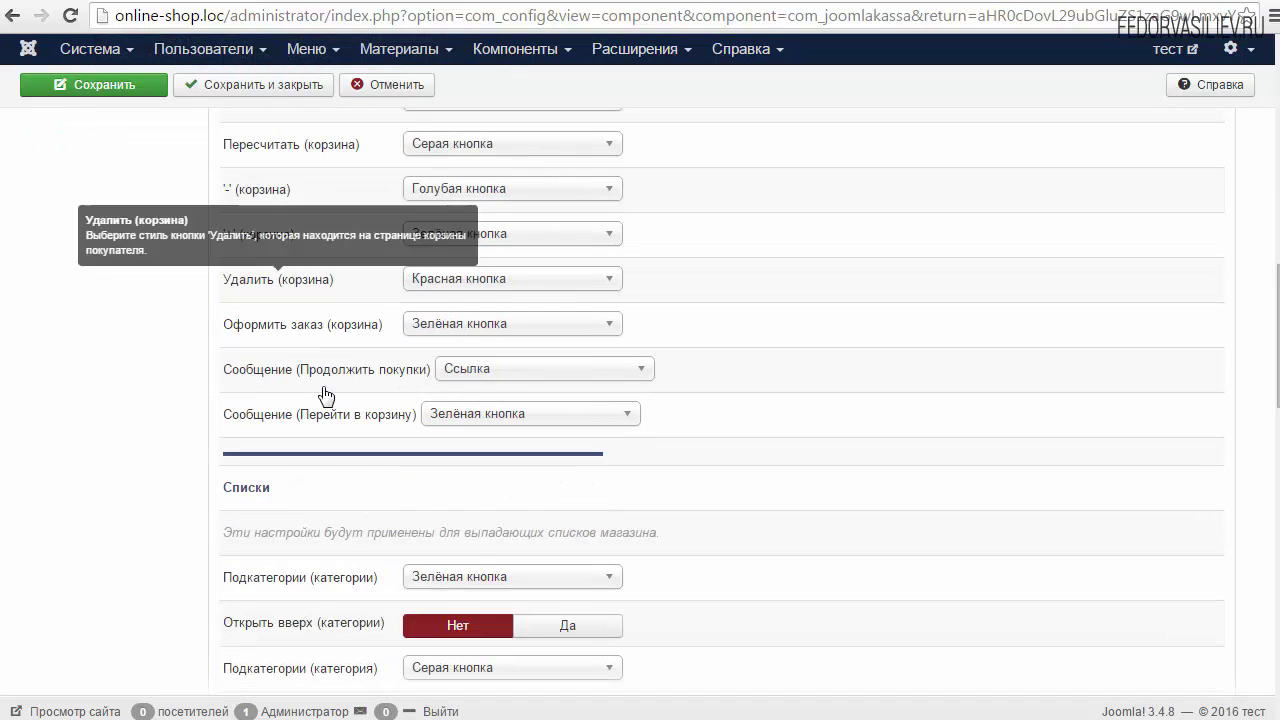
scroll(322, 394, down, 3)
scroll(322, 394, down, 3)
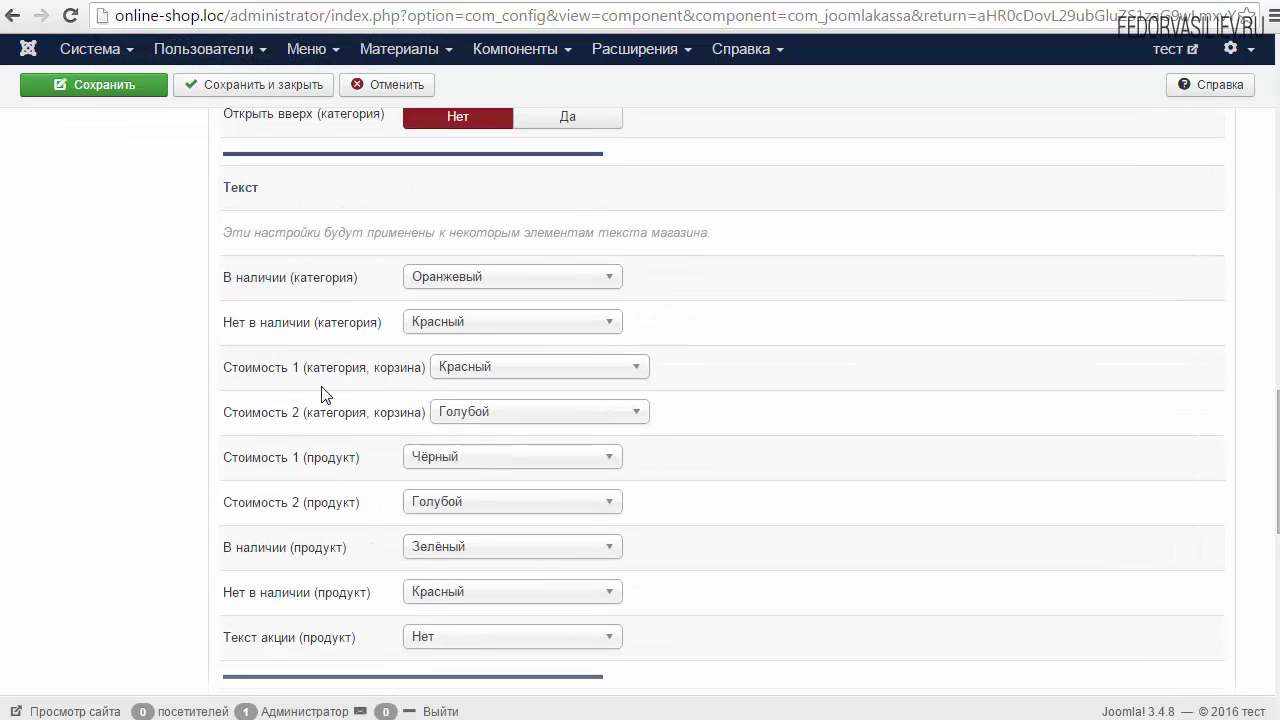
scroll(322, 394, down, 2)
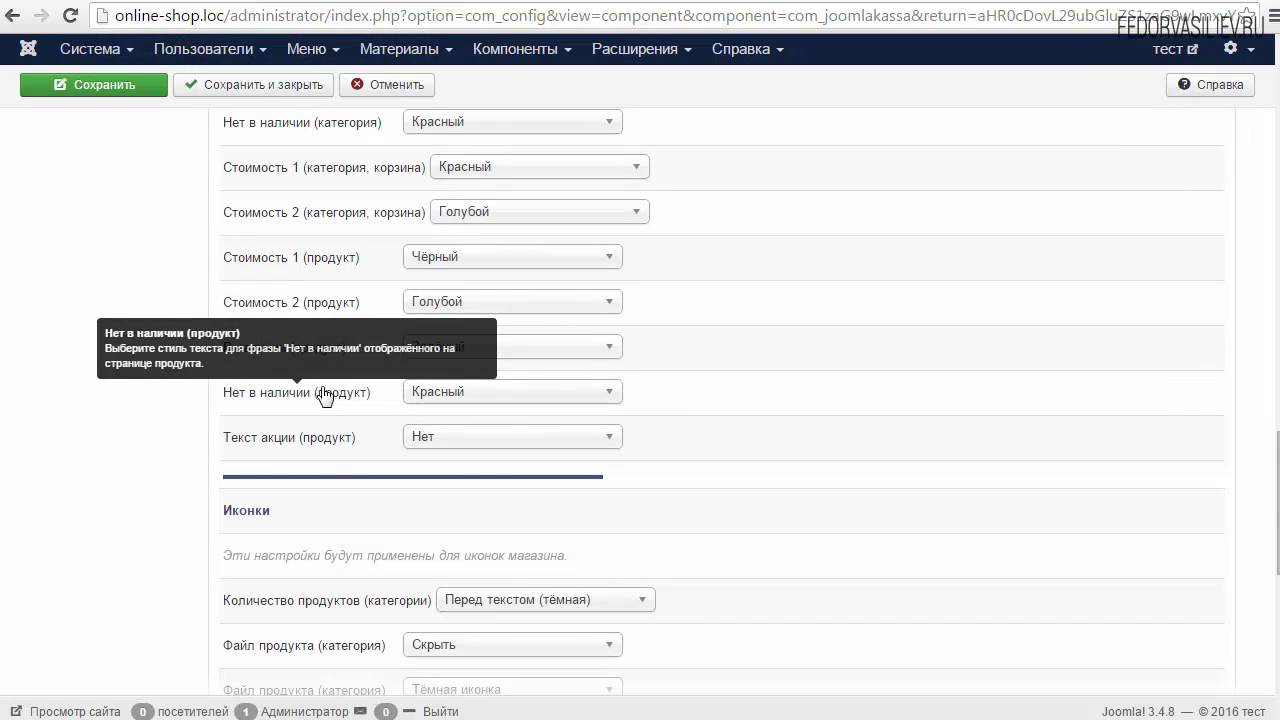
scroll(322, 394, down, 4)
scroll(263, 400, down, 3)
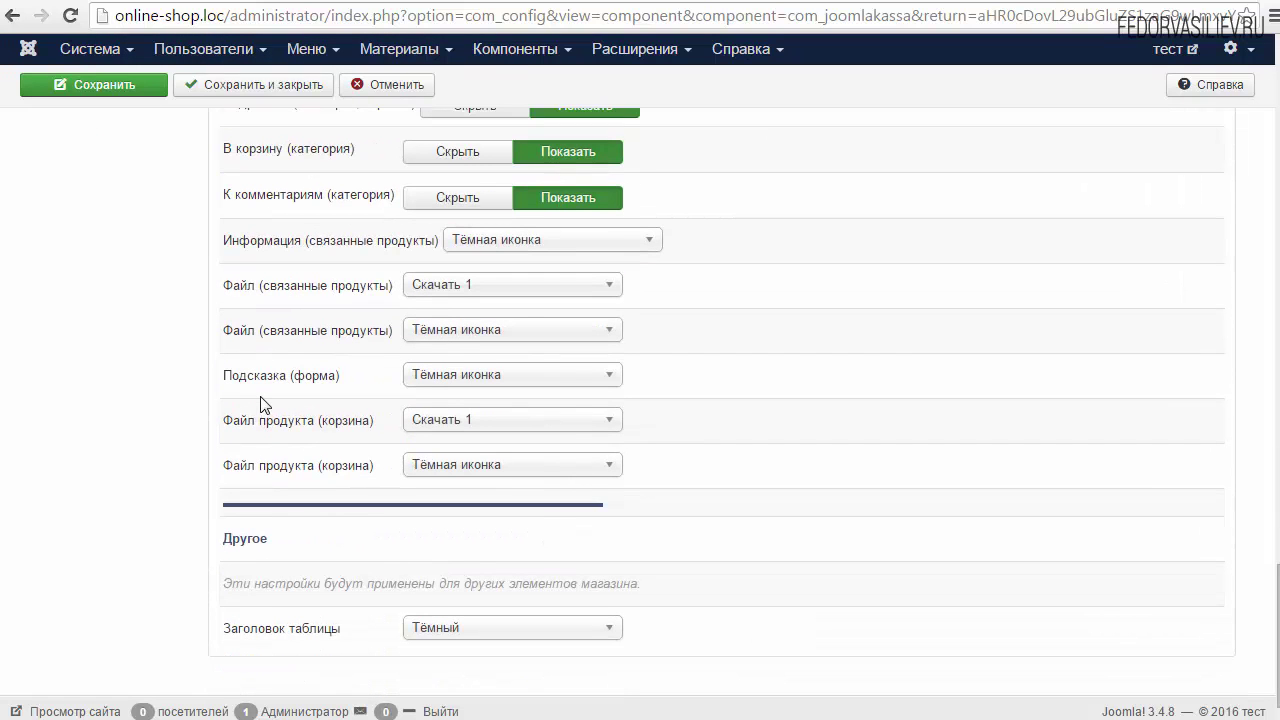
scroll(263, 400, up, 5)
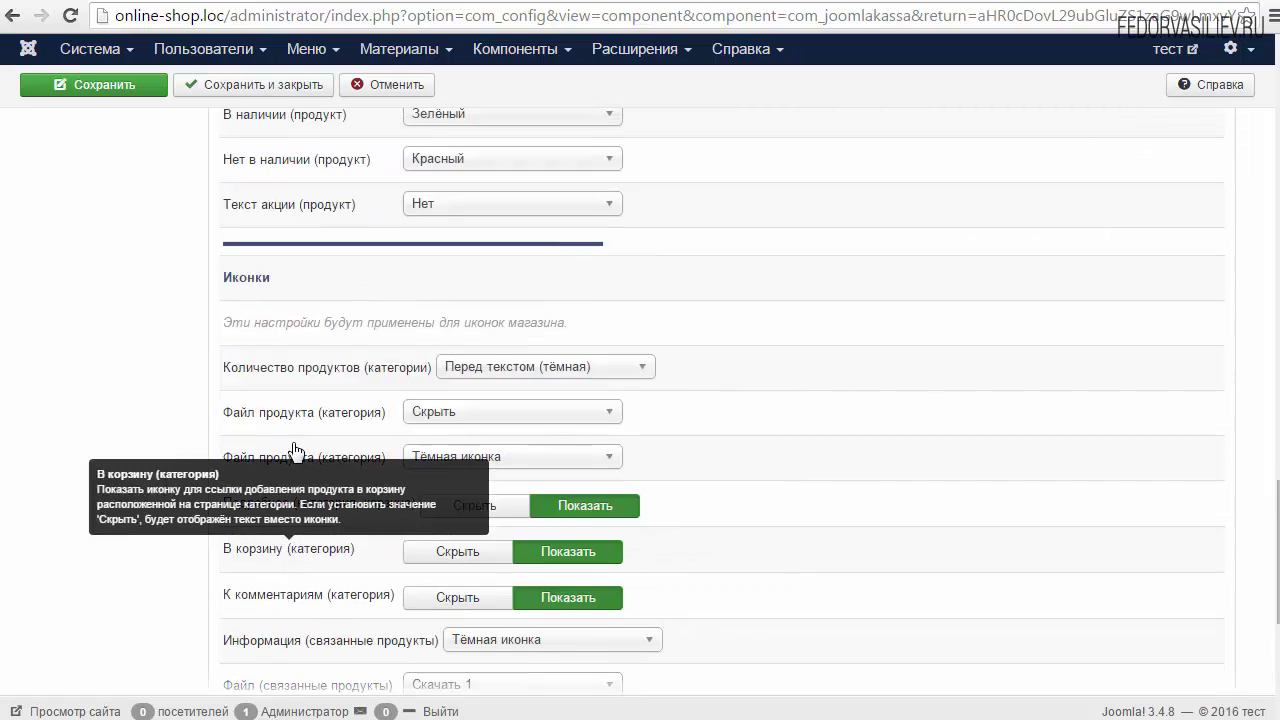
scroll(296, 452, up, 6)
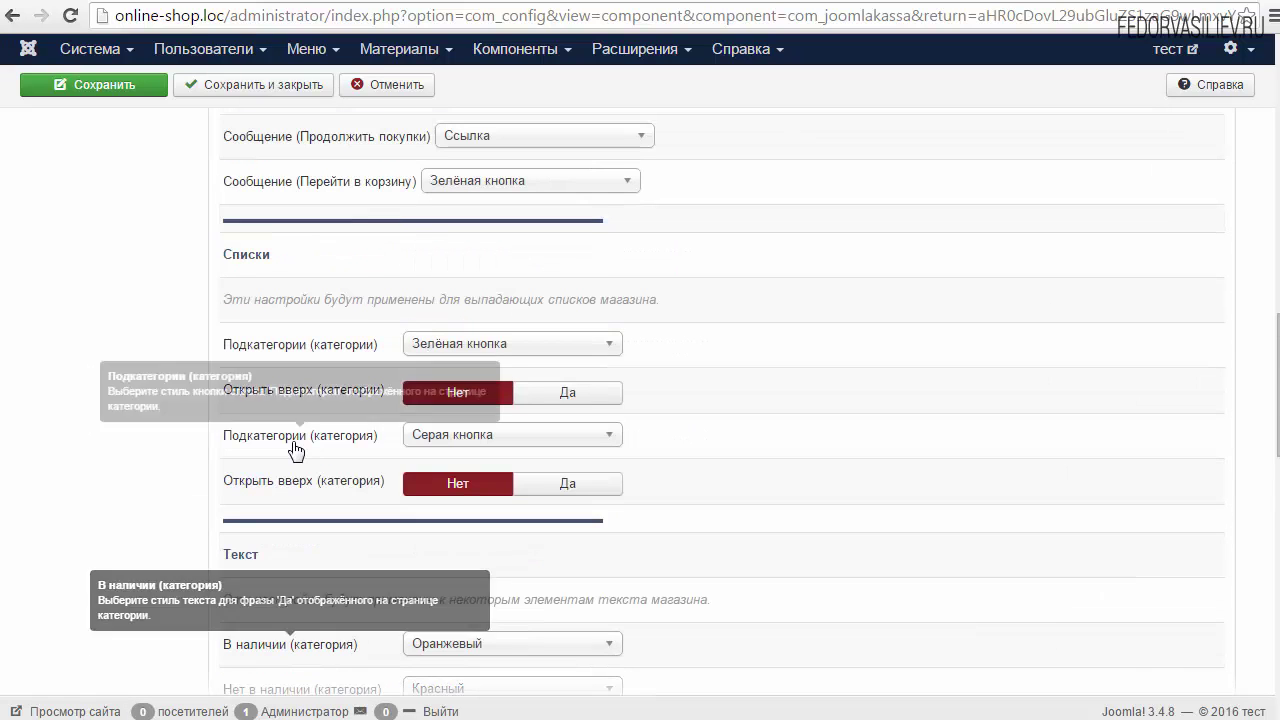
scroll(300, 440, up, 8)
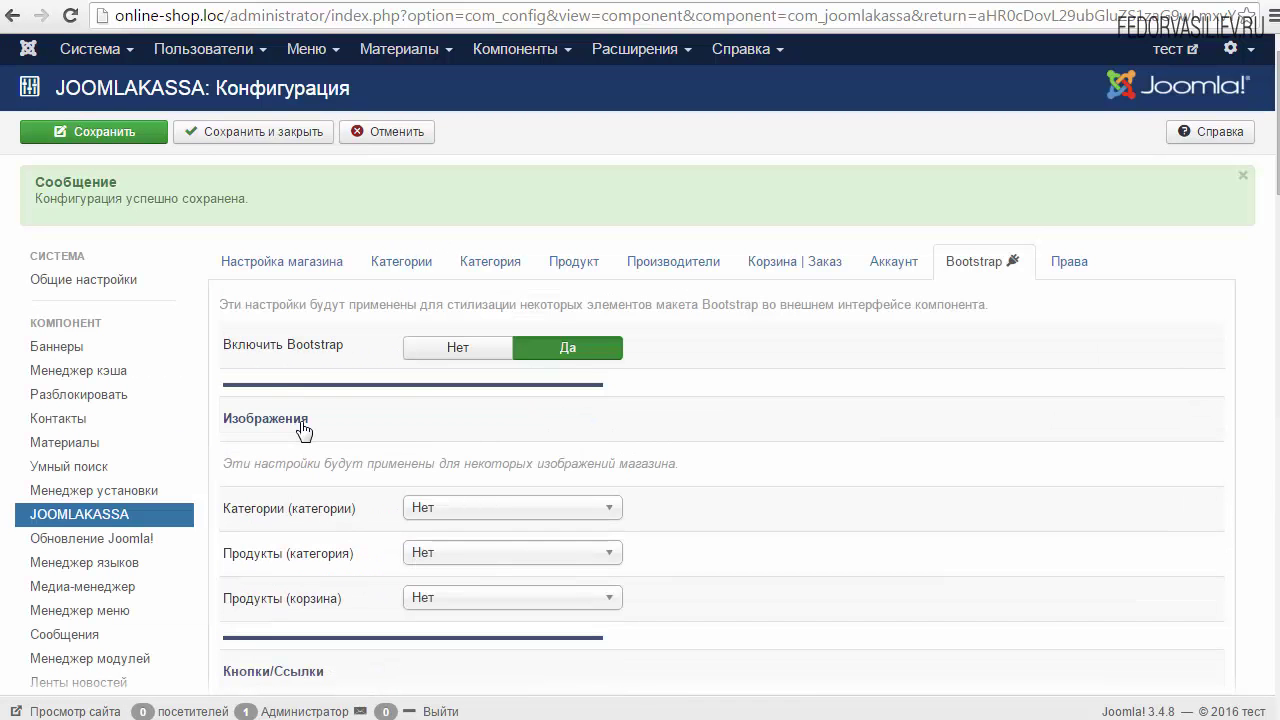